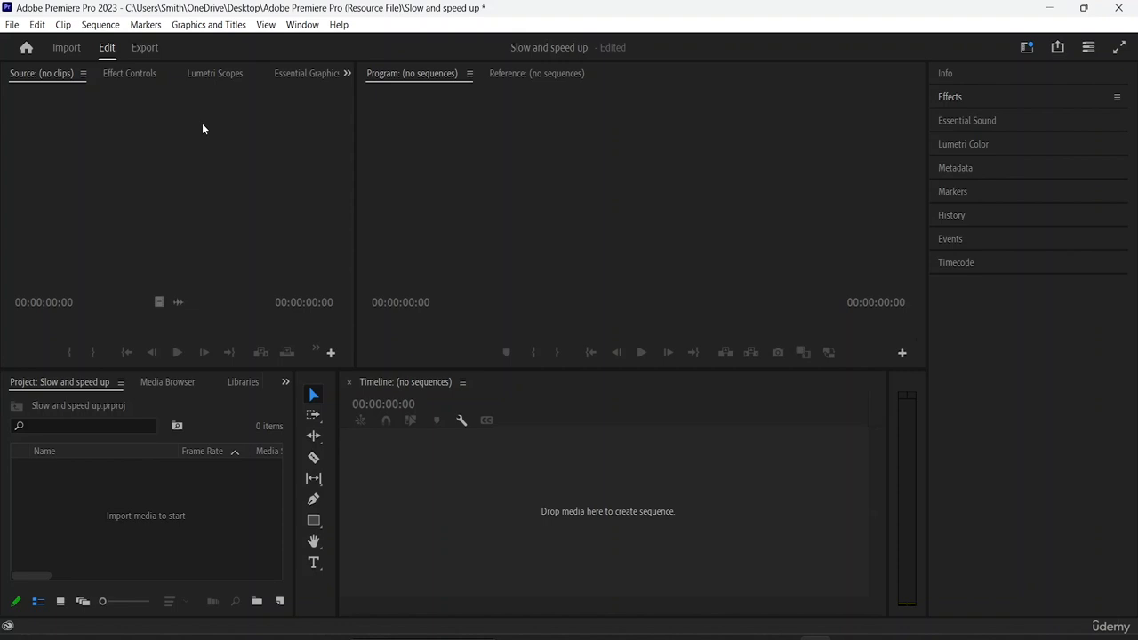
Create a new DSLR 1080p25 sequence named "Speedingn up and slowing down", checking its 1920 × 1080, 25 fps settings
key(ctrl+n)
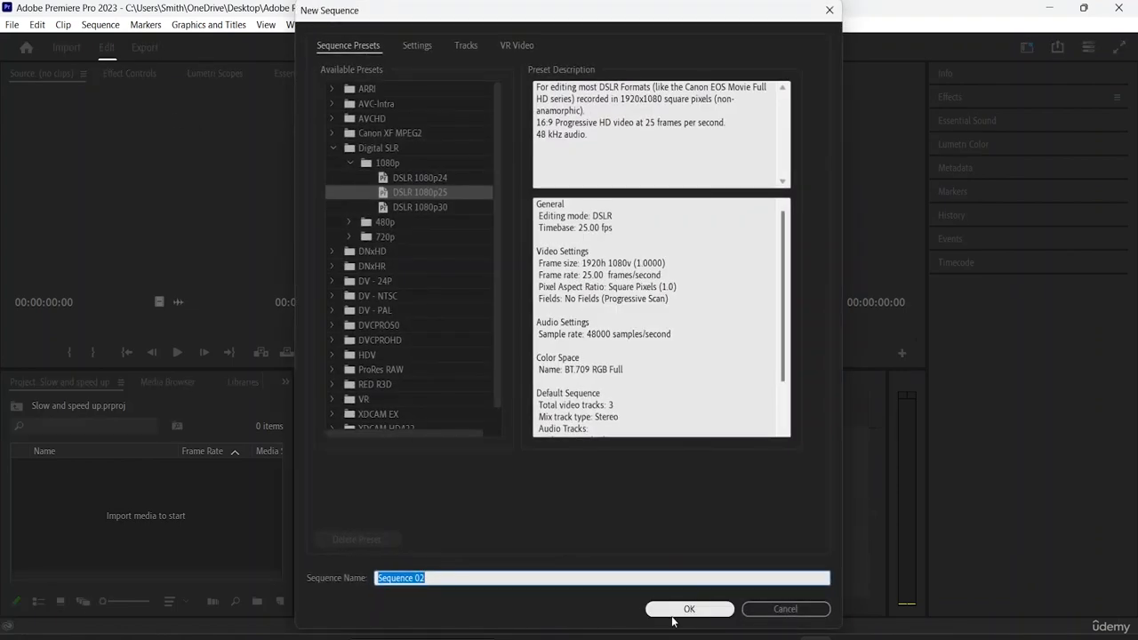
click(489, 577)
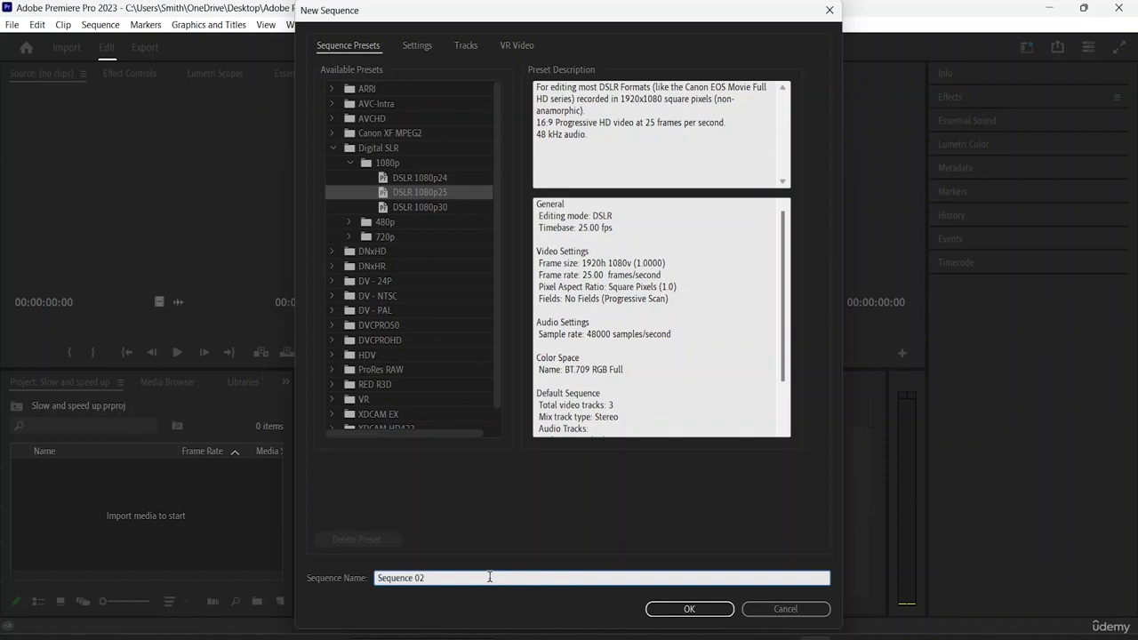
key(BackSpace)
key(BackSpace)
key(BackSpace)
key(BackSpace)
key(BackSpace)
key(BackSpace)
key(BackSpace)
key(BackSpace)
key(BackSpace)
key(BackSpace)
key(BackSpace)
text(Speedingn up and slowing down)
click(415, 49)
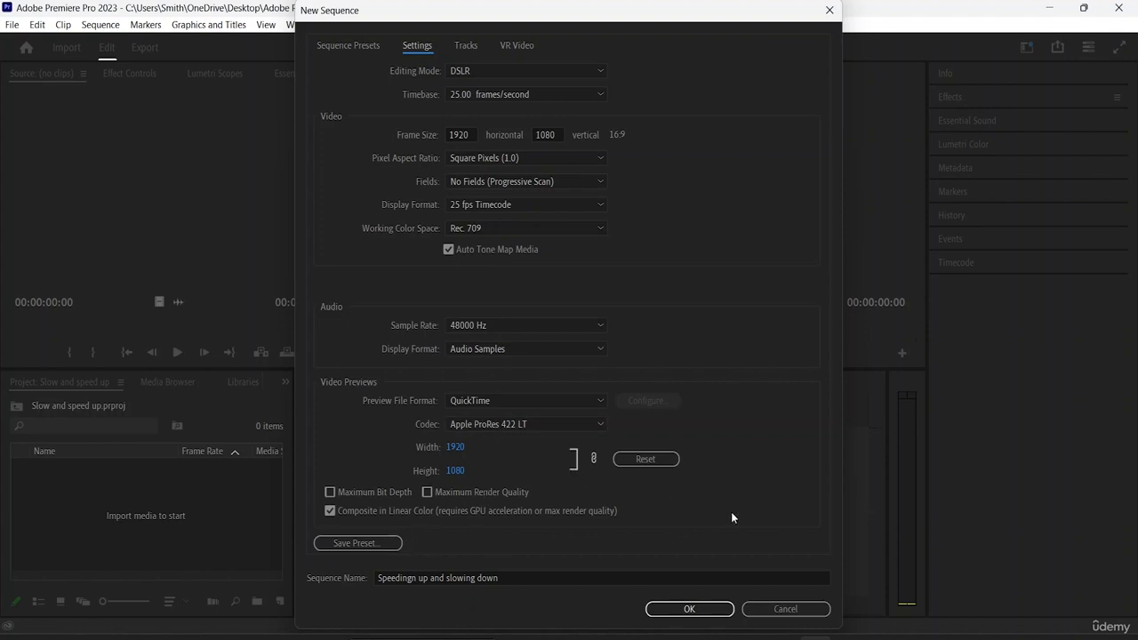
click(691, 608)
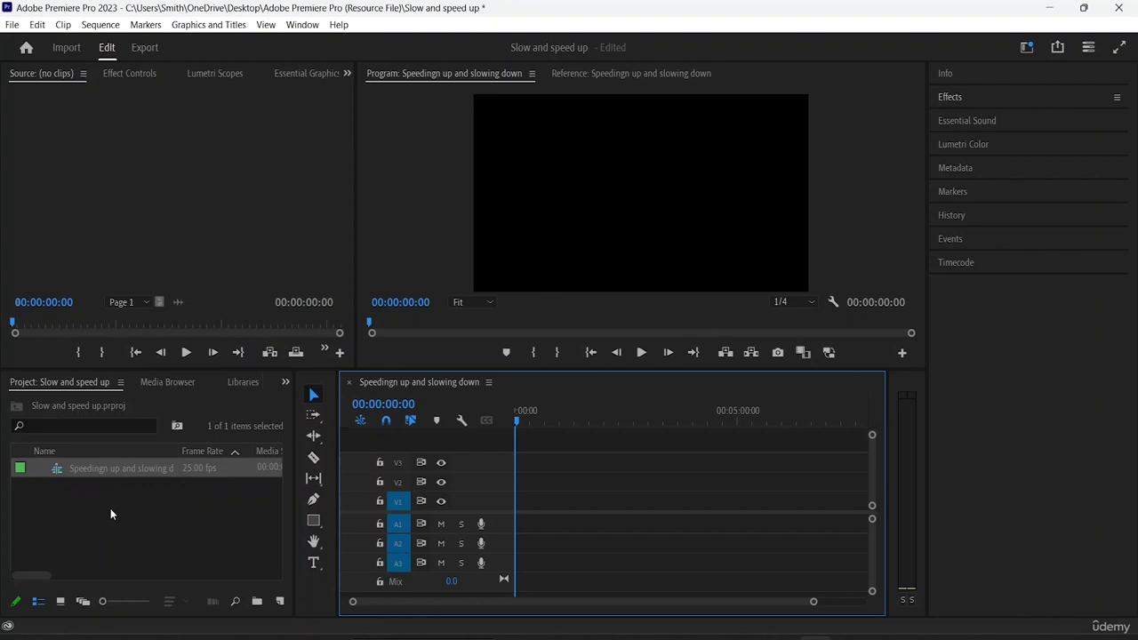
Import the four video clips listed under Today in the Downloads folder into the project
double_click(138, 543)
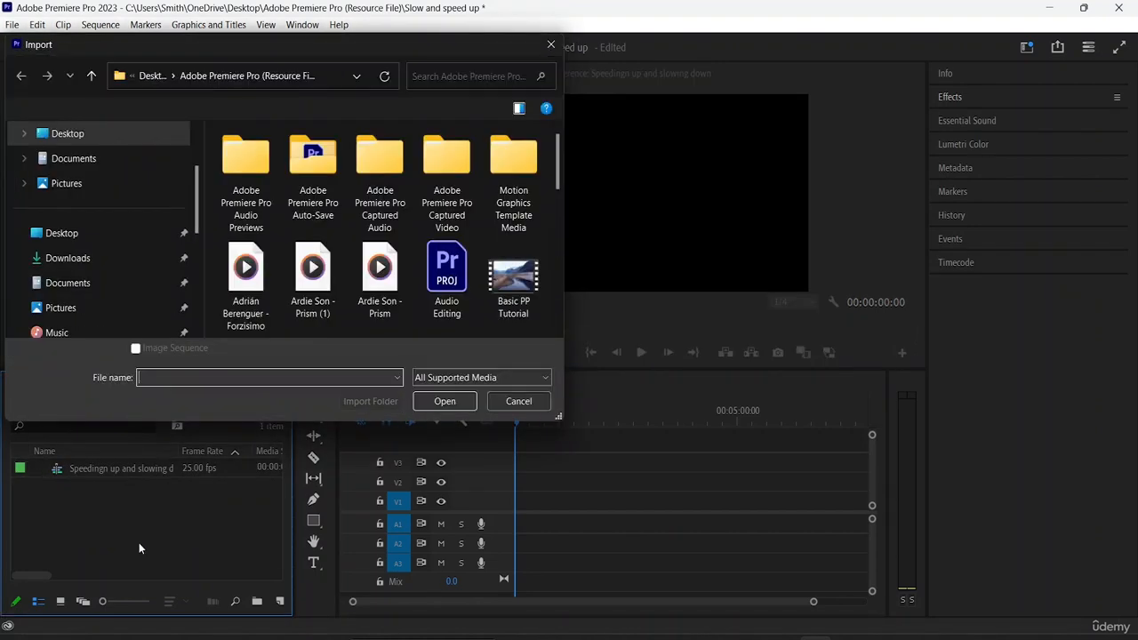
scroll(487, 217, down, 1)
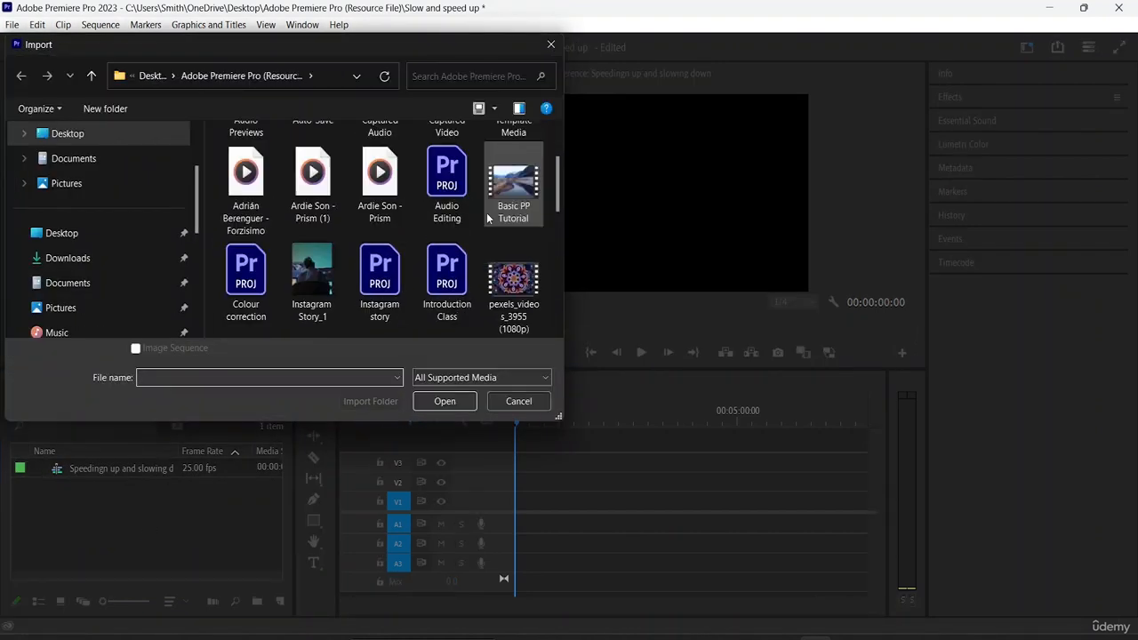
scroll(487, 216, down, 5)
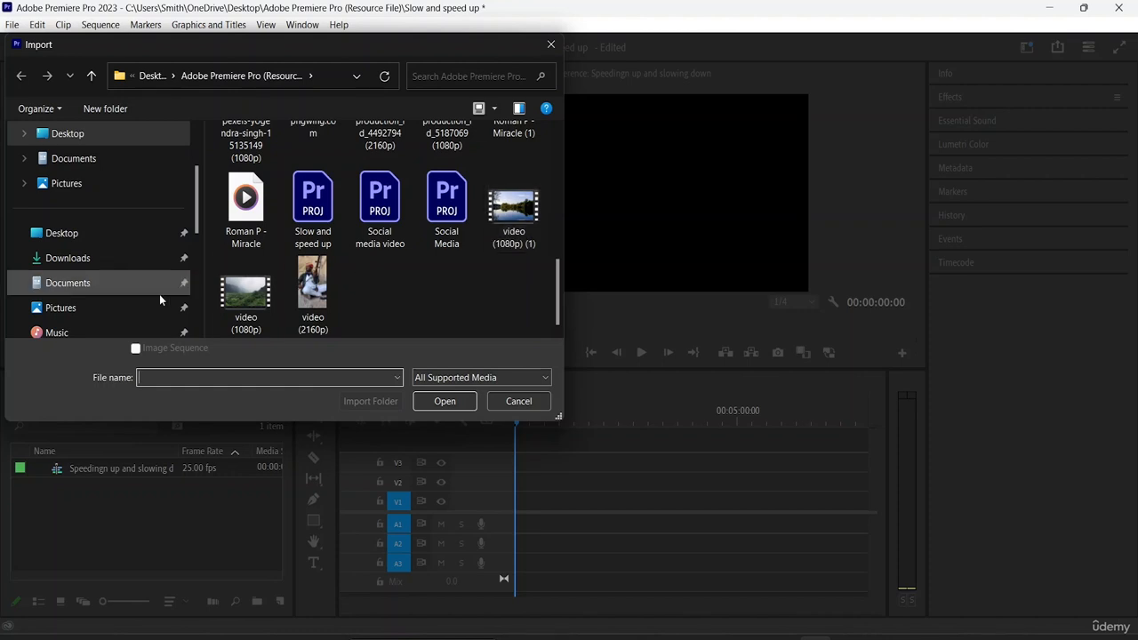
click(115, 263)
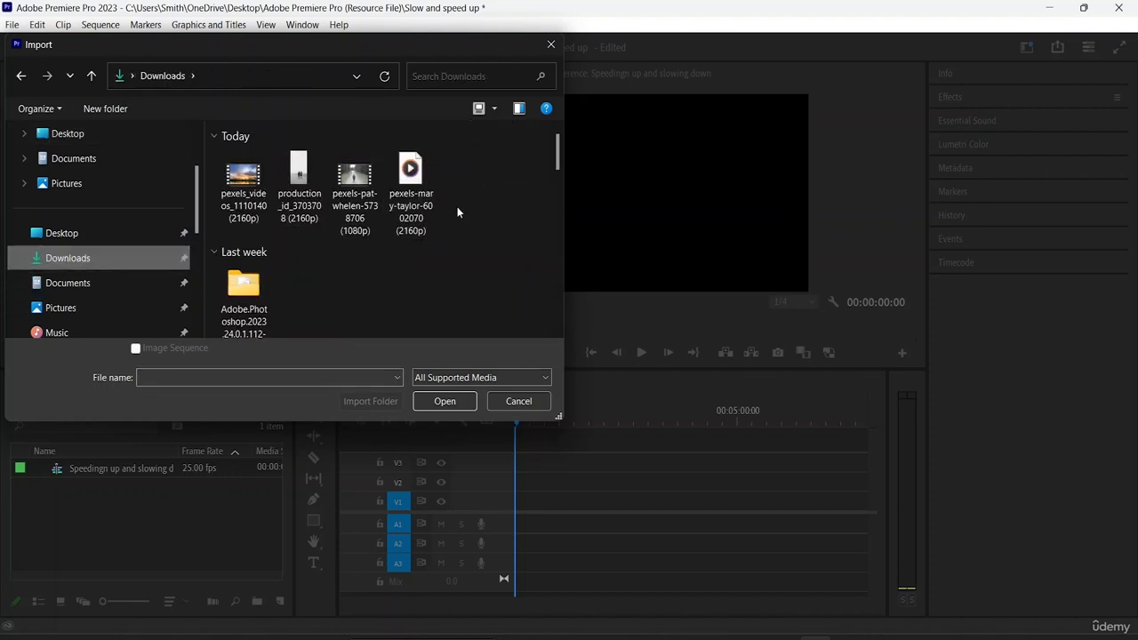
drag(457, 206, 229, 151)
click(446, 404)
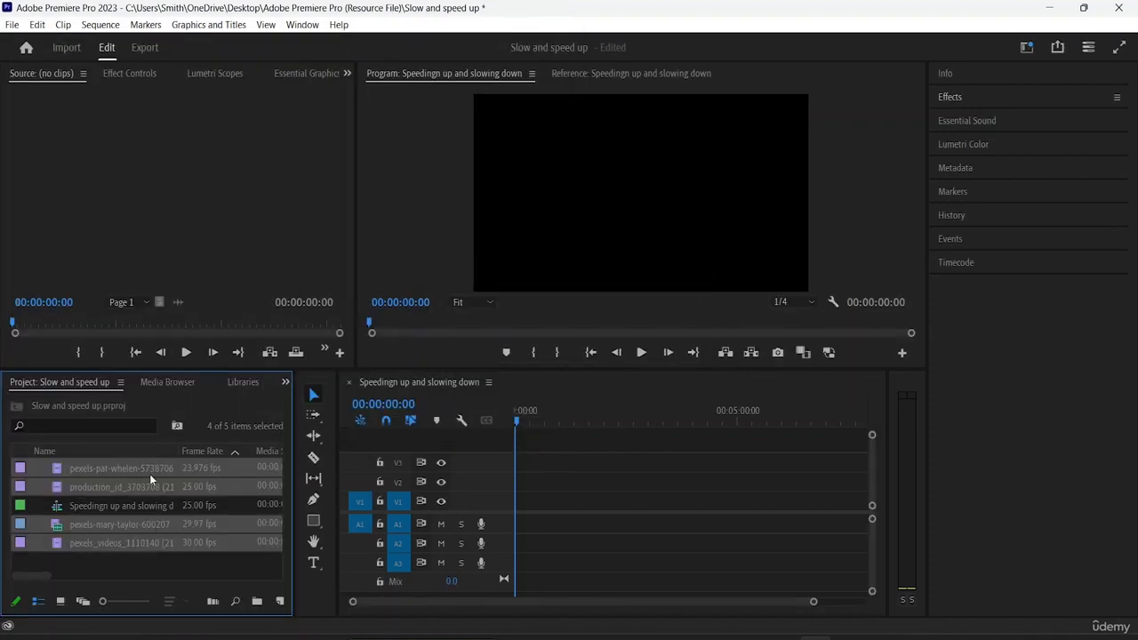
Import the music file Roman P - Miracle from the Adobe Premiere Pro (Resource File) folder
double_click(135, 562)
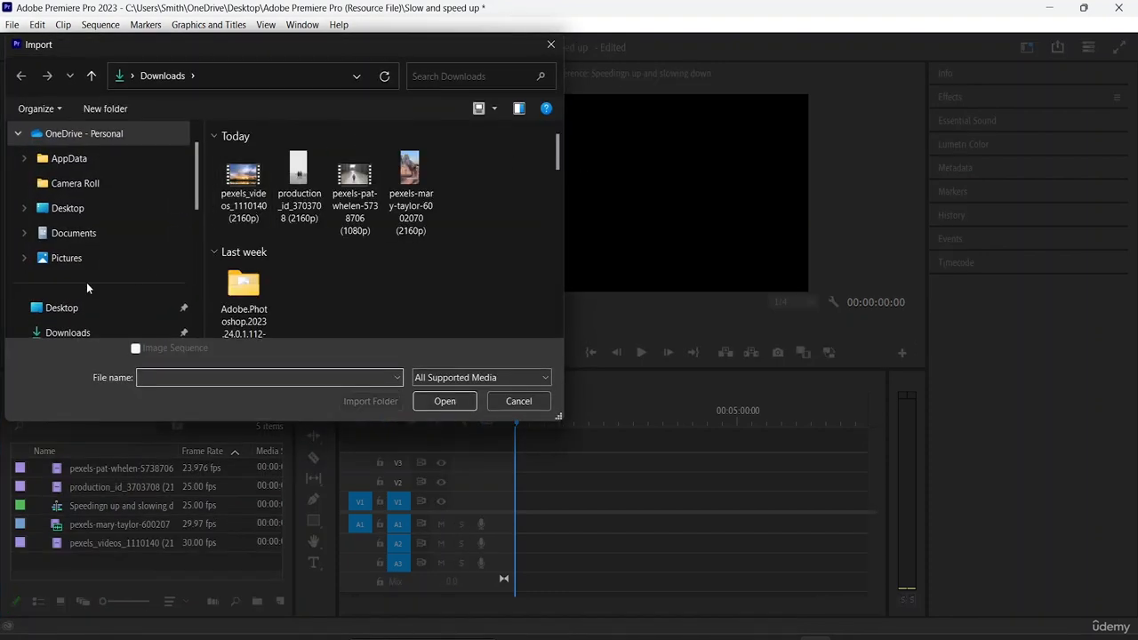
scroll(87, 282, down, 4)
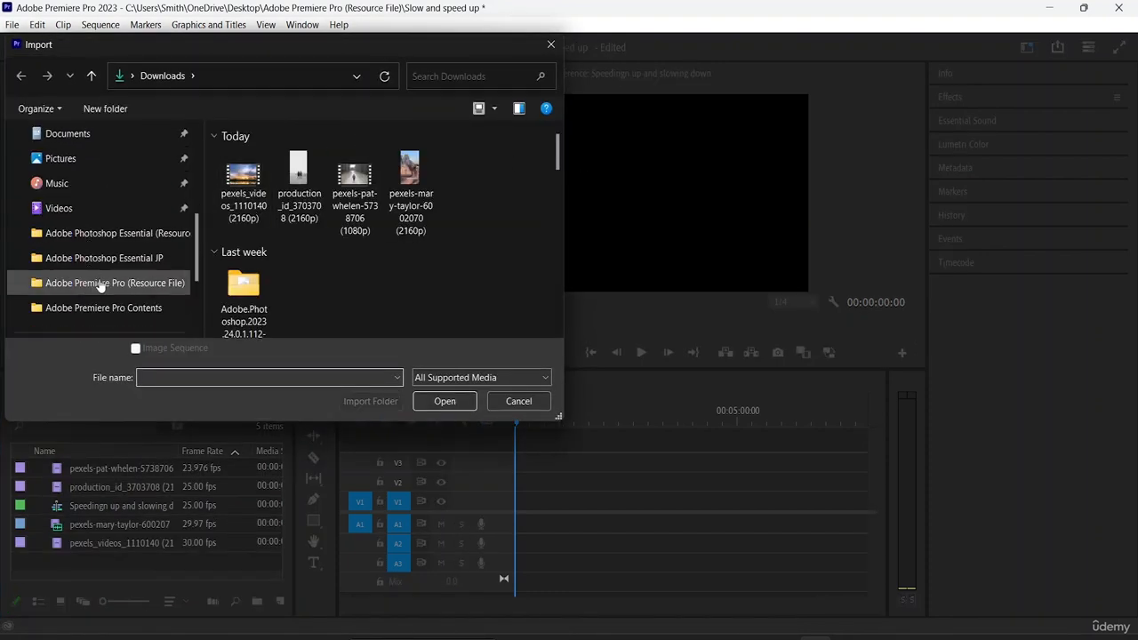
click(113, 293)
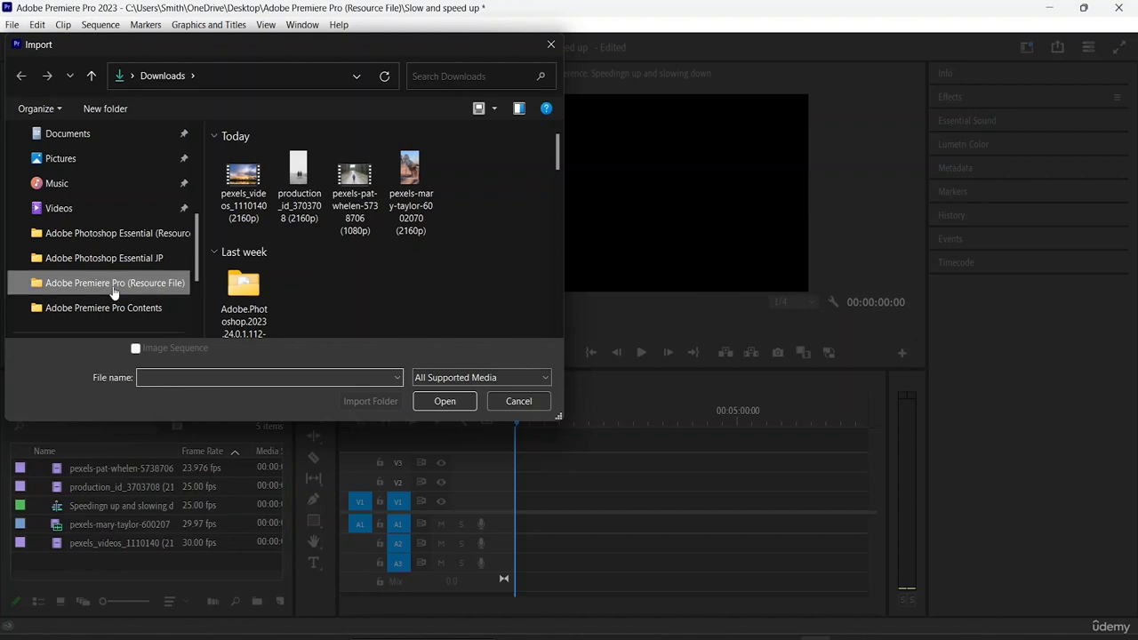
scroll(373, 247, down, 2)
scroll(373, 246, up, 3)
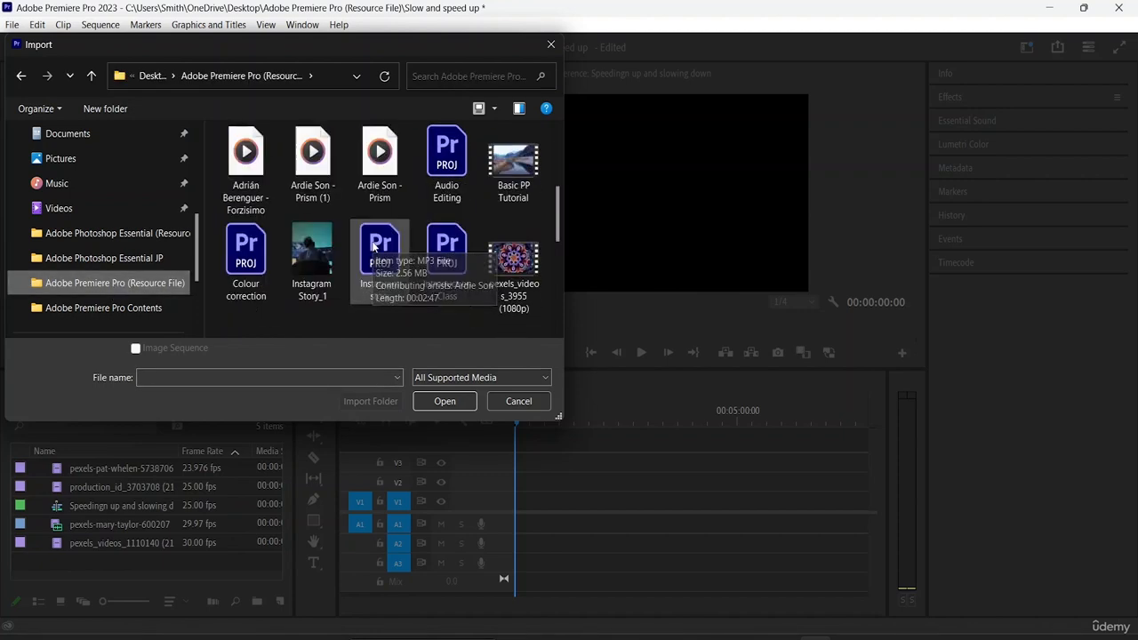
click(261, 289)
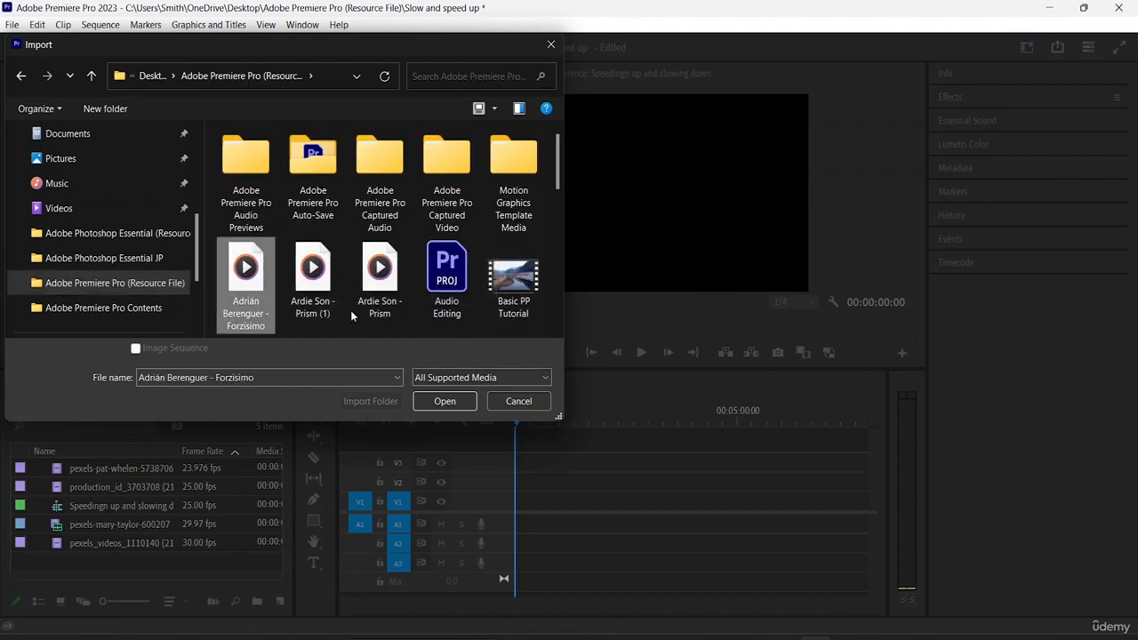
scroll(382, 271, down, 2)
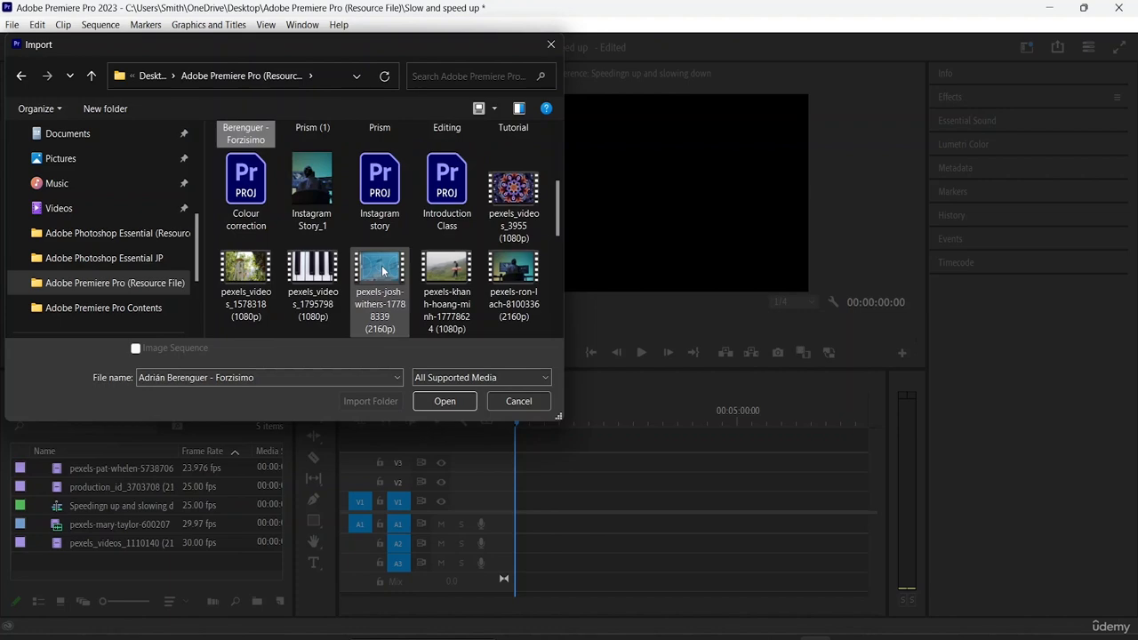
scroll(382, 271, down, 2)
click(245, 288)
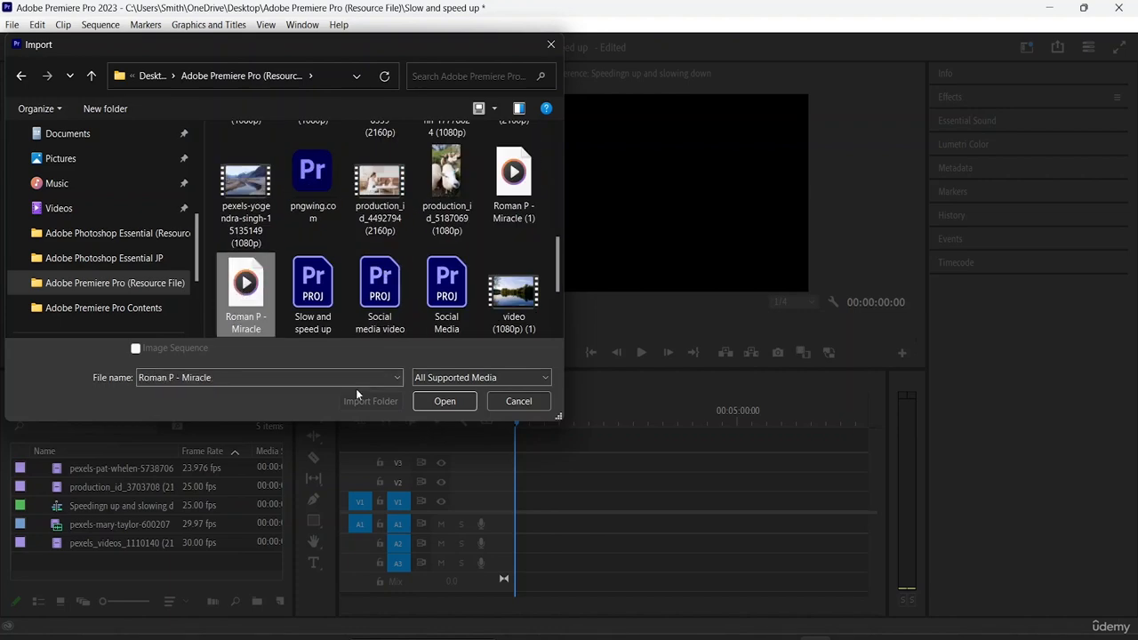
scroll(371, 265, up, 2)
scroll(371, 265, down, 2)
click(446, 400)
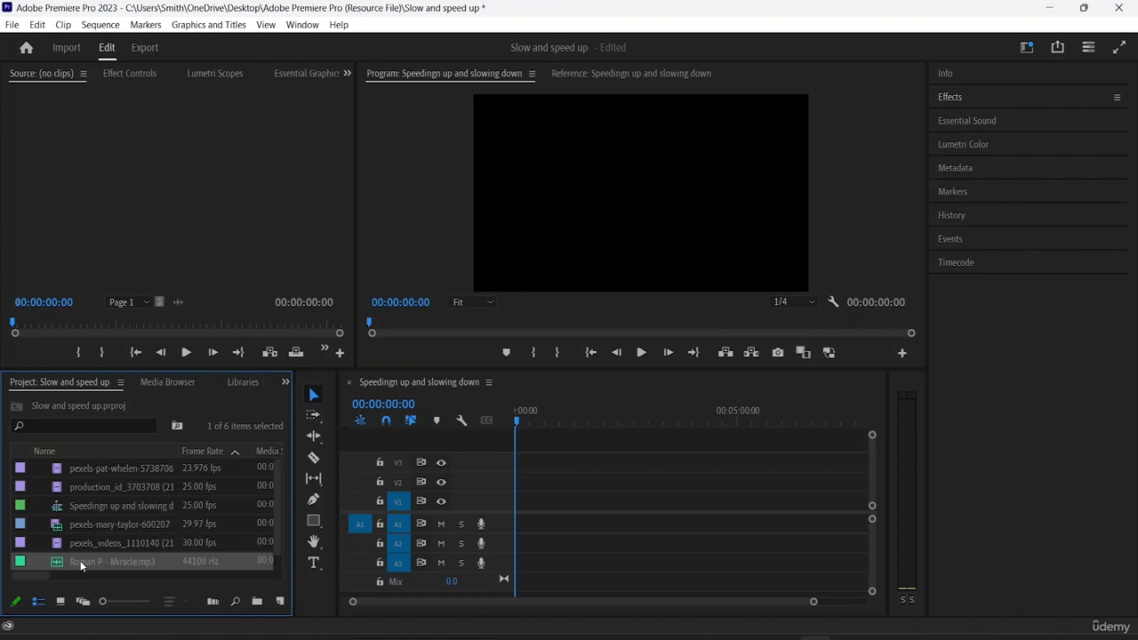
Place Roman P - Miracle.mp3 on track A2 and the pexels-pat-whelen-5738706 clip on V1, both at the sequence start
mouse_move(76, 562)
mouse_down()
mouse_move(554, 540)
mouse_move(518, 542)
mouse_up()
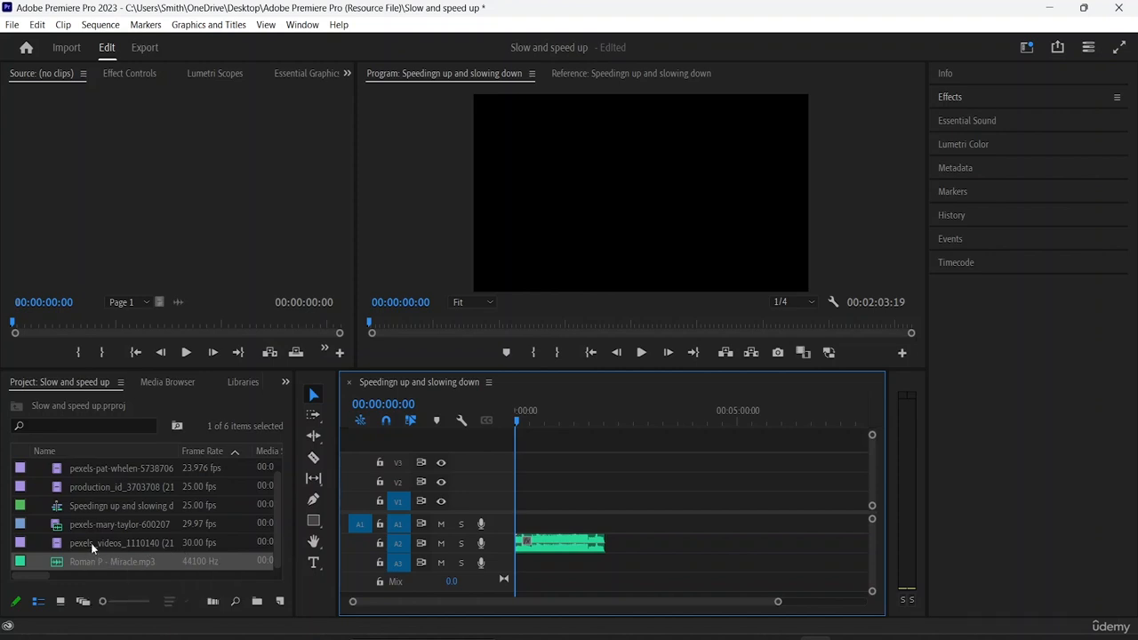
click(90, 470)
drag(91, 469, 518, 517)
click(523, 500)
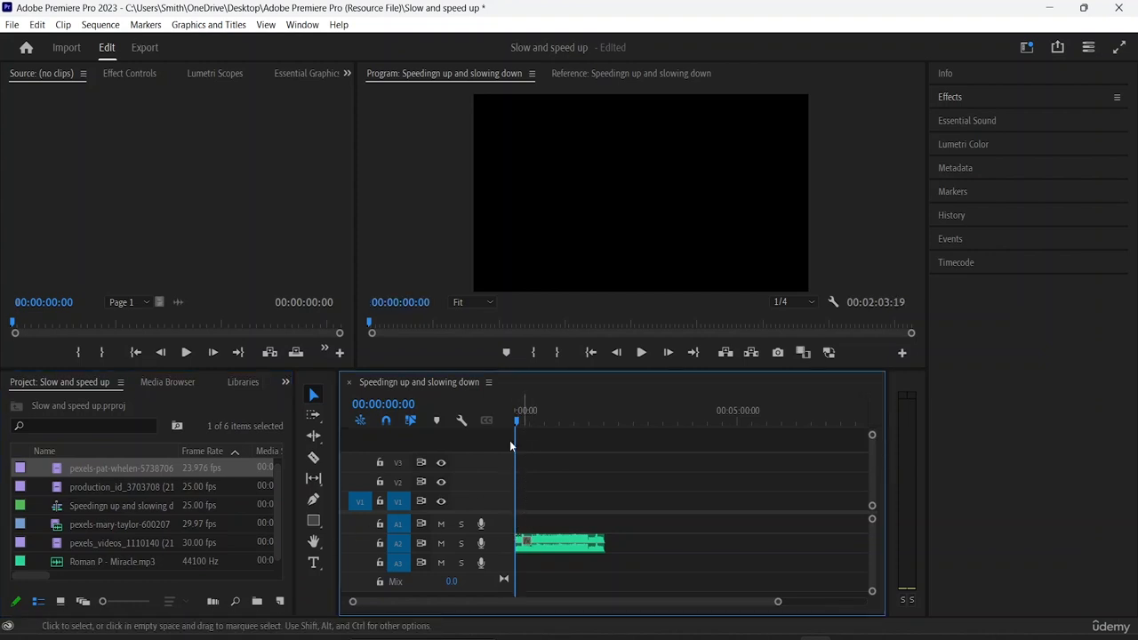
drag(167, 468, 526, 504)
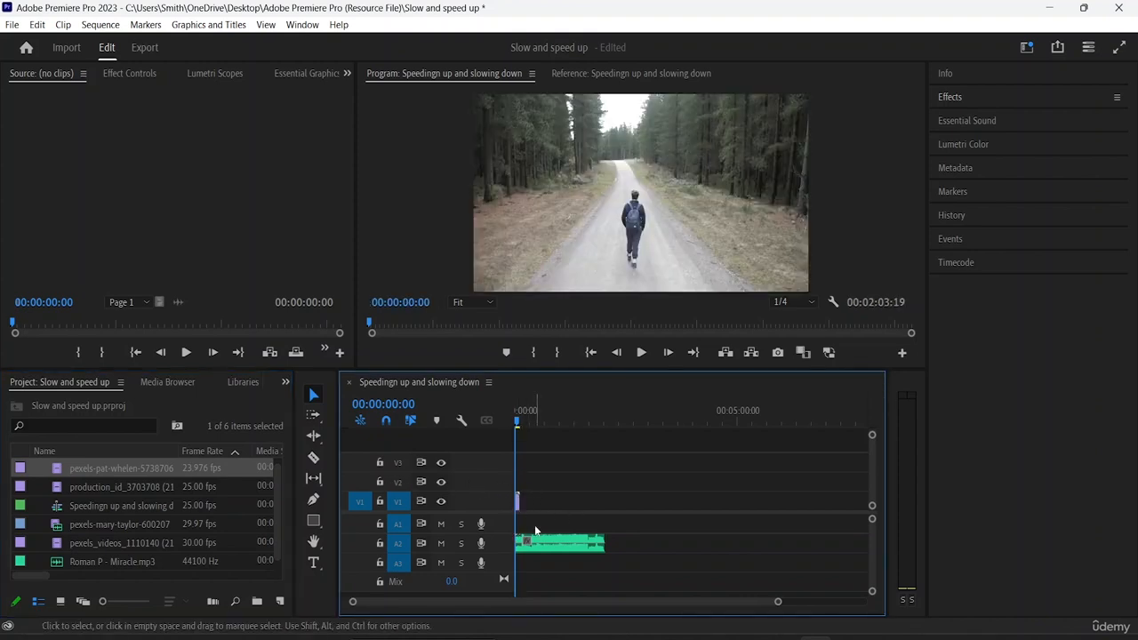
Preview the production_id_3703708 clip and add it to V1 directly behind the forest road clip
double_click(122, 487)
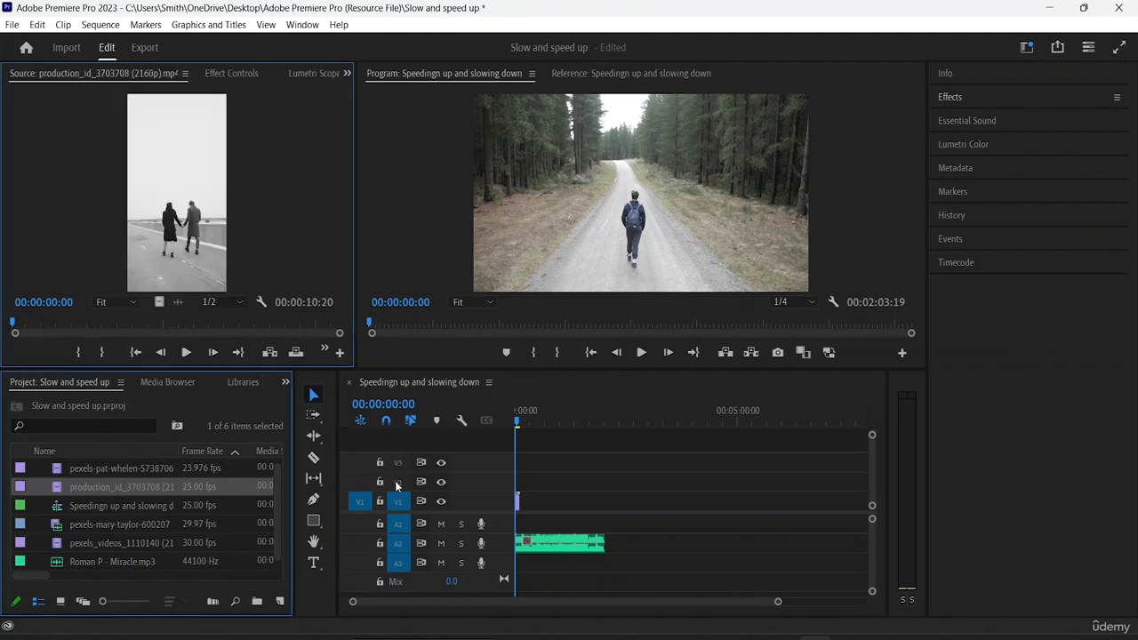
click(114, 492)
click(173, 502)
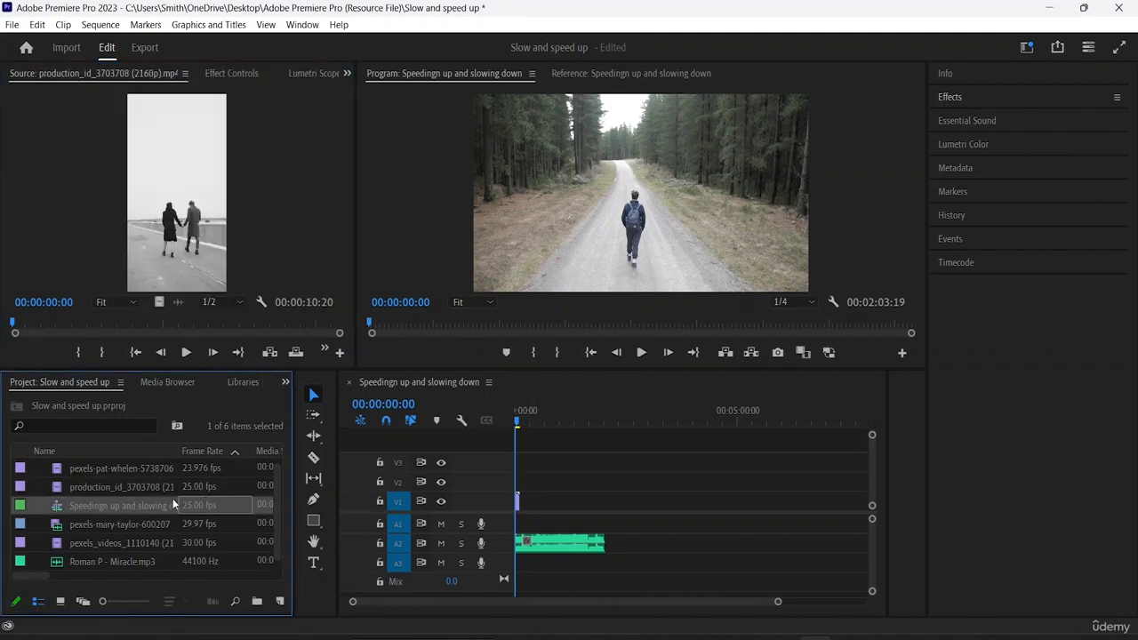
click(130, 491)
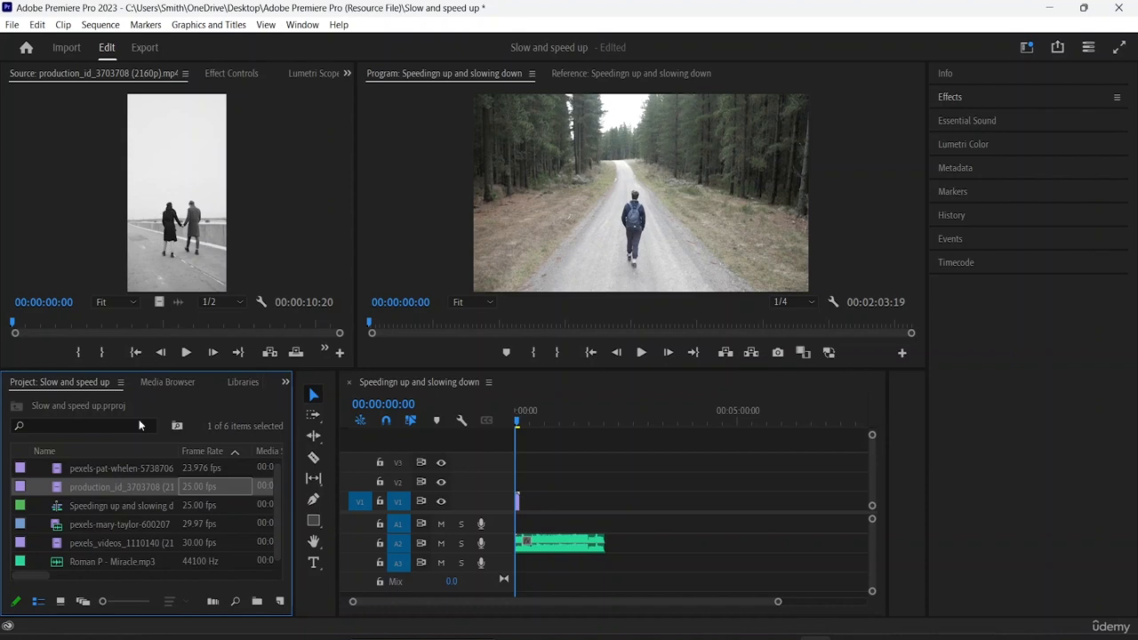
drag(117, 484, 523, 501)
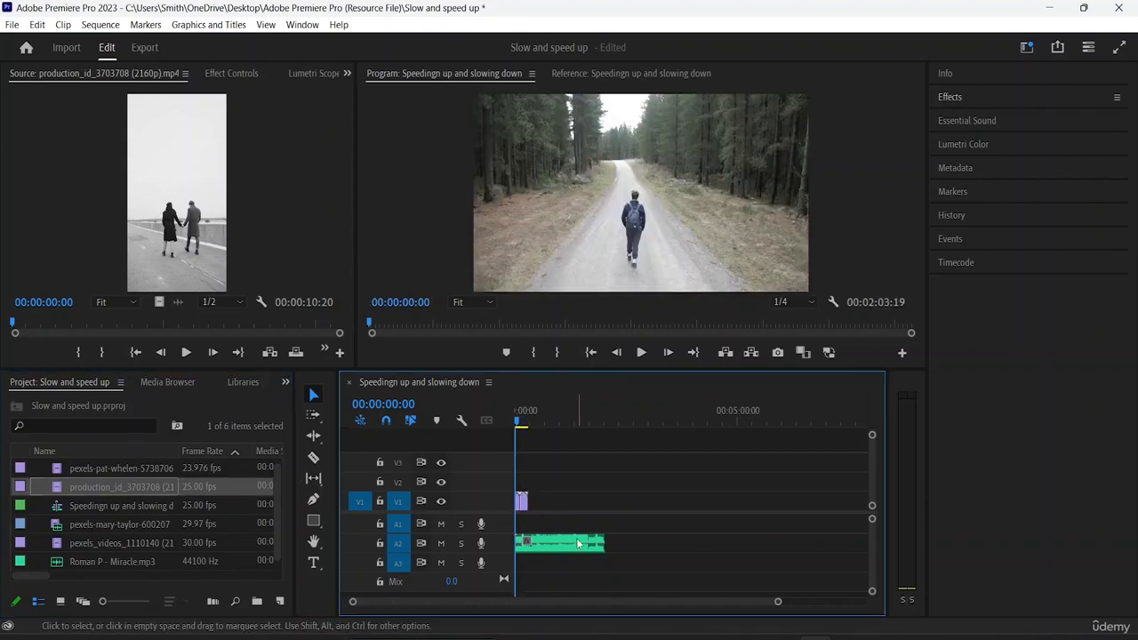
Delete the production_id_3703708 clip from track V1
click(125, 506)
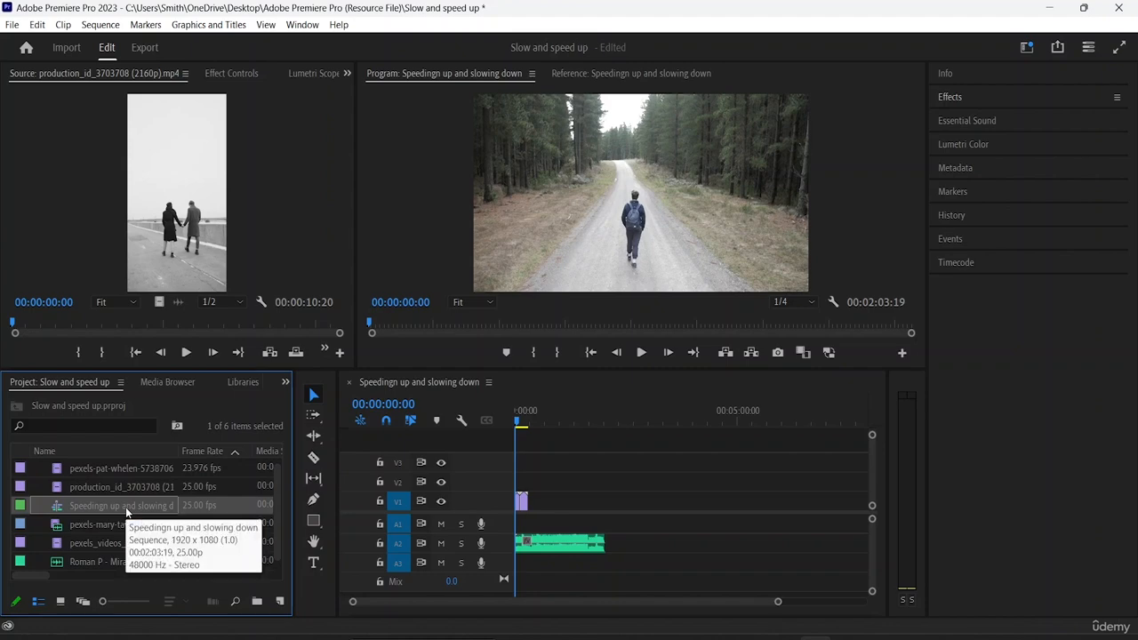
click(521, 502)
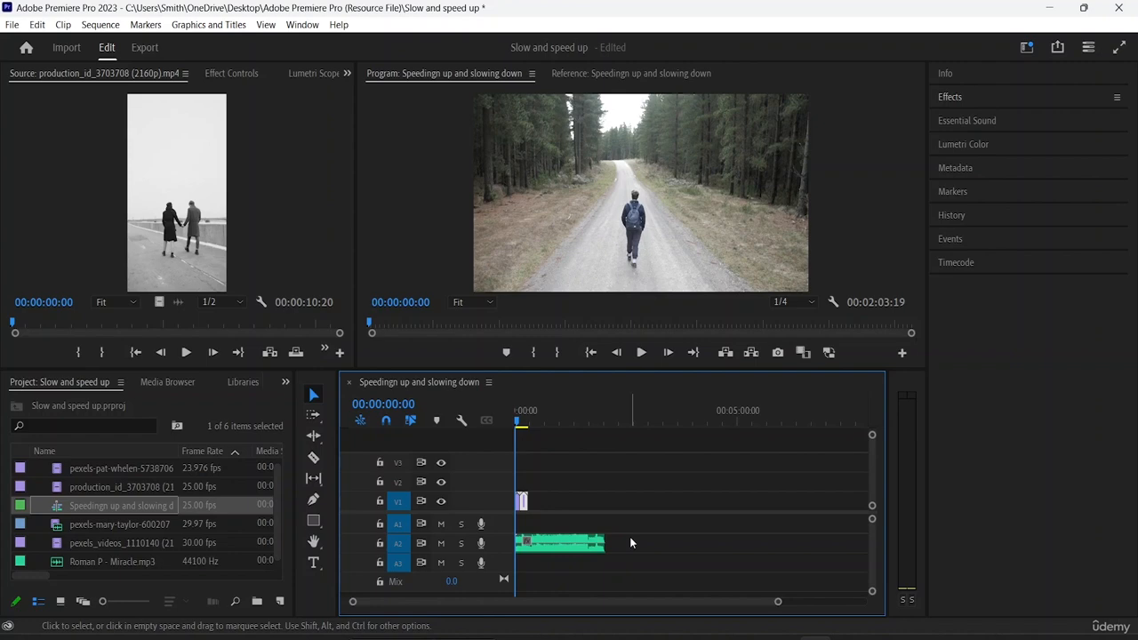
key(Delete)
Split the music on A2 with the Razor tool at about 1 minute 1 second and about 2.5 seconds
key(equal)
key(equal)
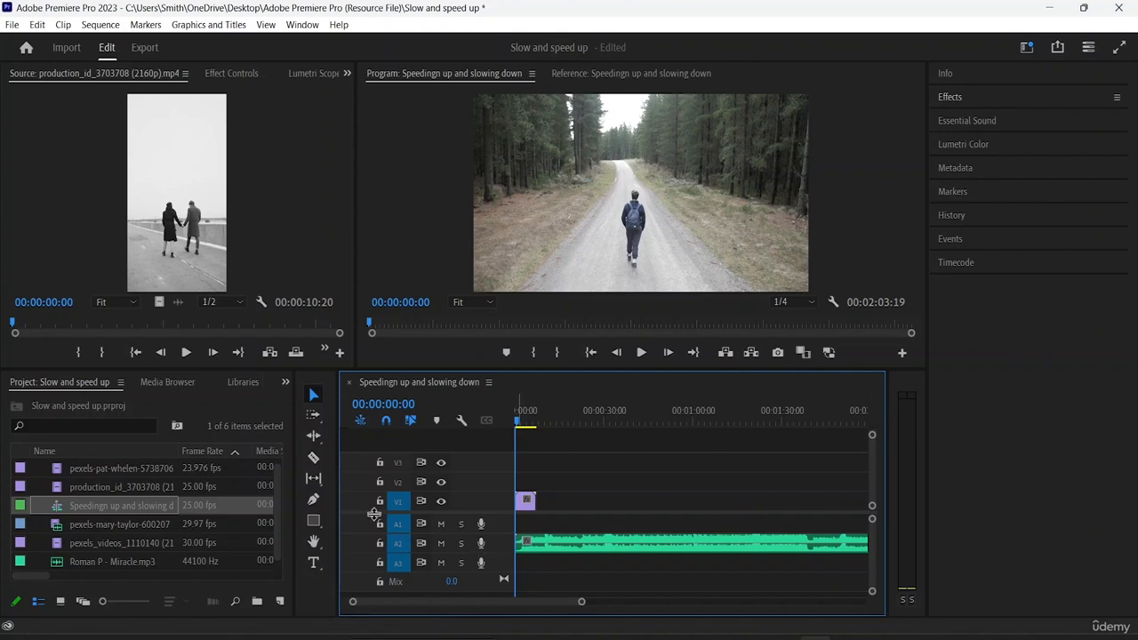
click(313, 456)
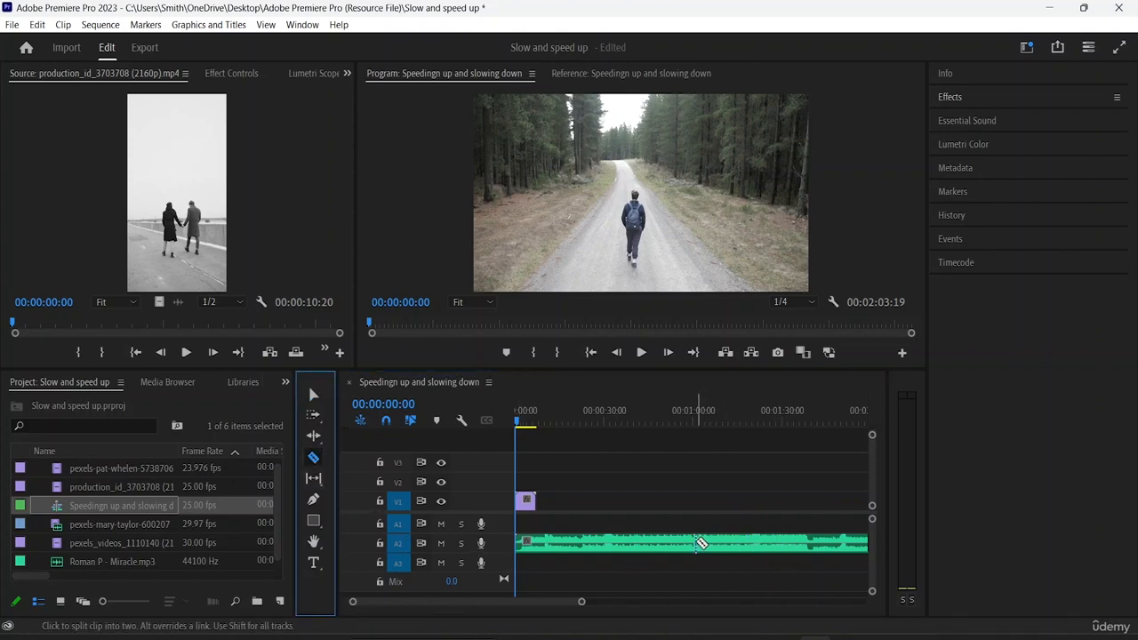
click(696, 543)
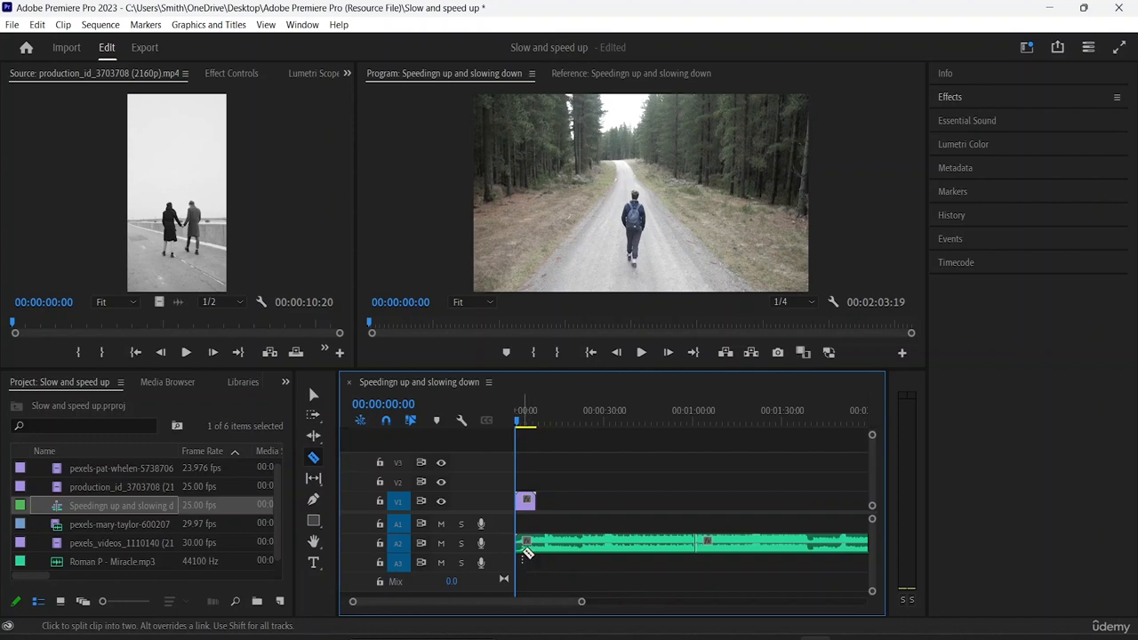
click(522, 544)
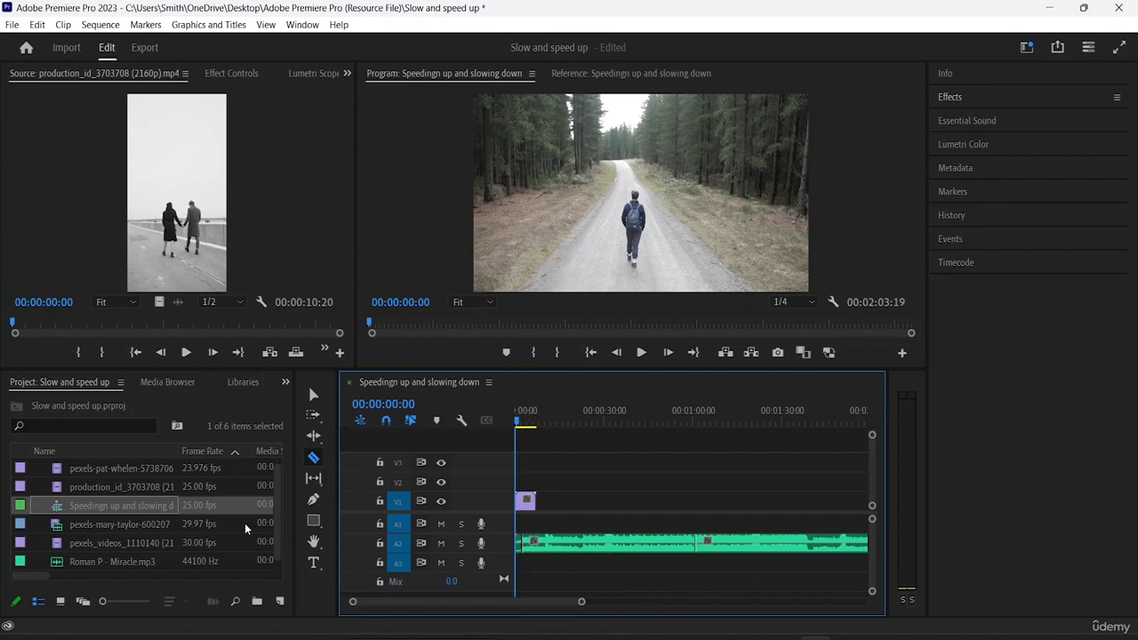
Delete the closing and opening pieces of the split music and move the remaining piece to the start of A2
click(313, 394)
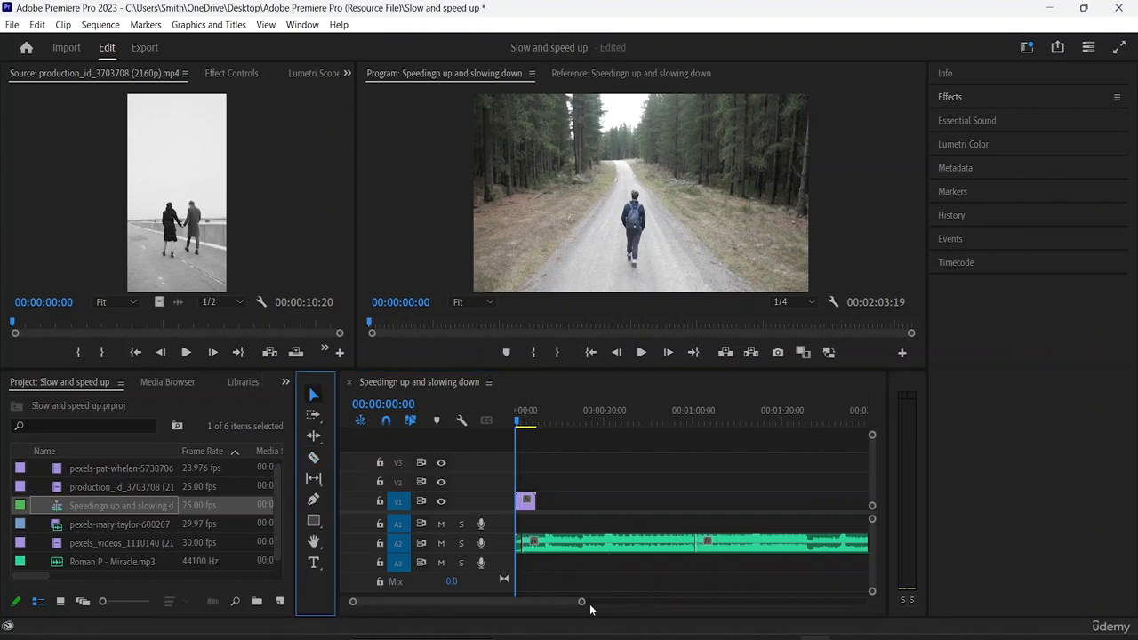
click(726, 544)
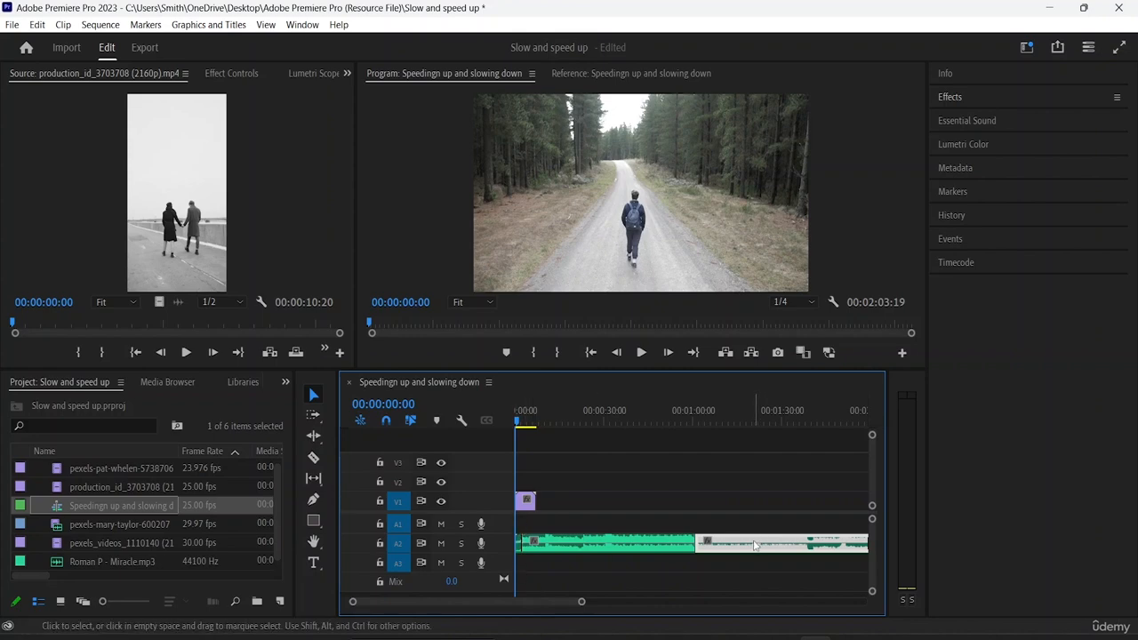
key(Delete)
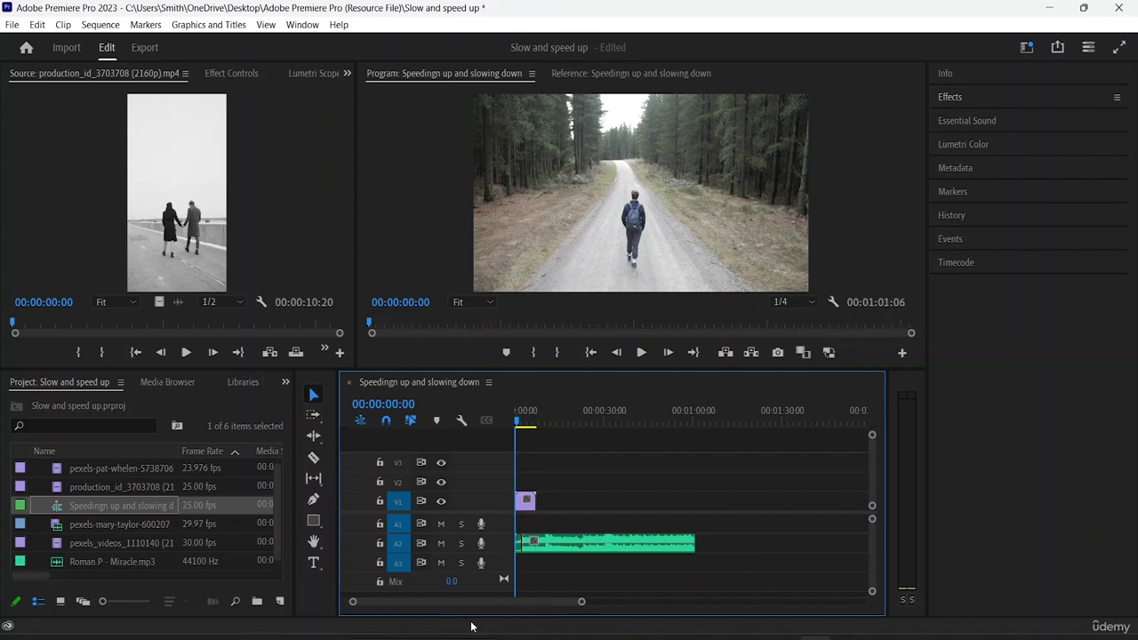
click(520, 545)
key(Delete)
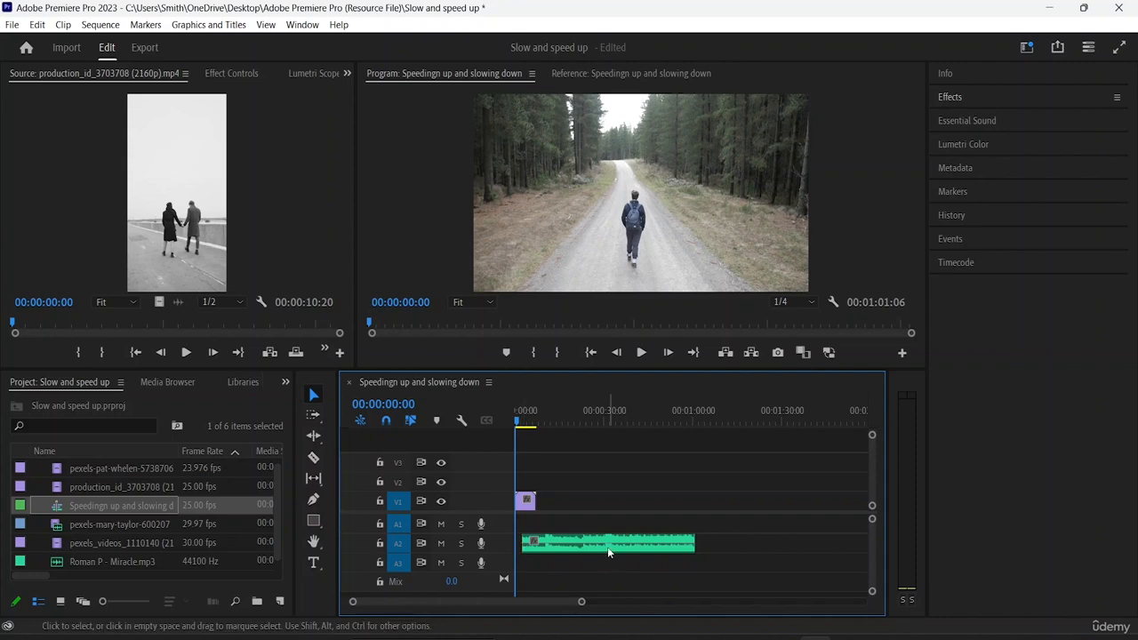
drag(607, 547, 581, 547)
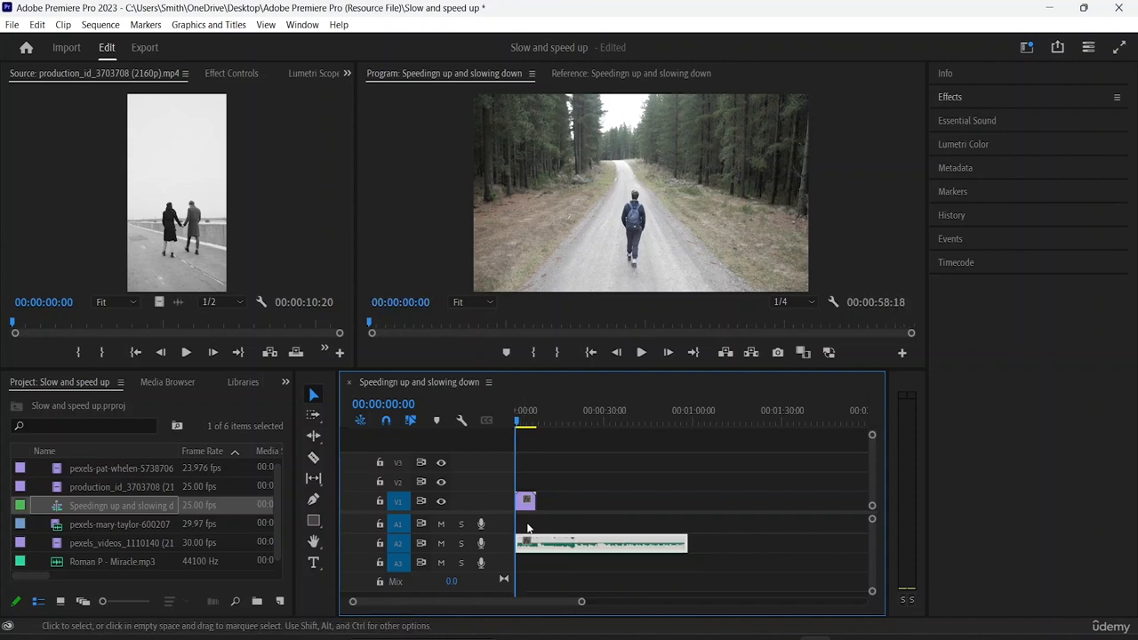
Preview the forest road clip in the sequence and delete it from track V1
key(equal)
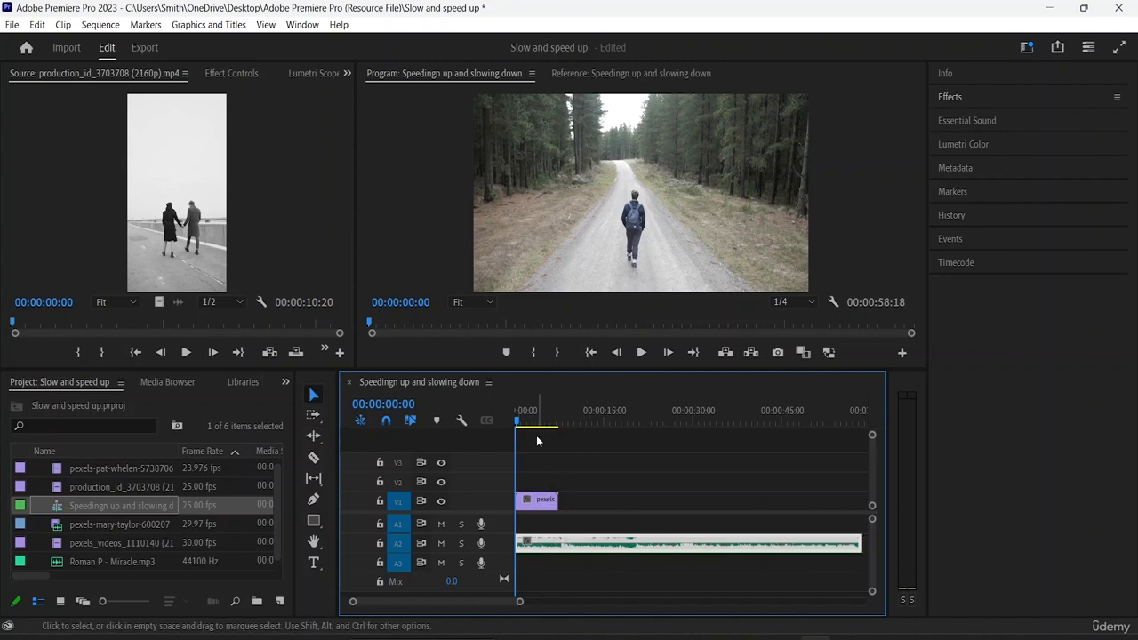
key(space)
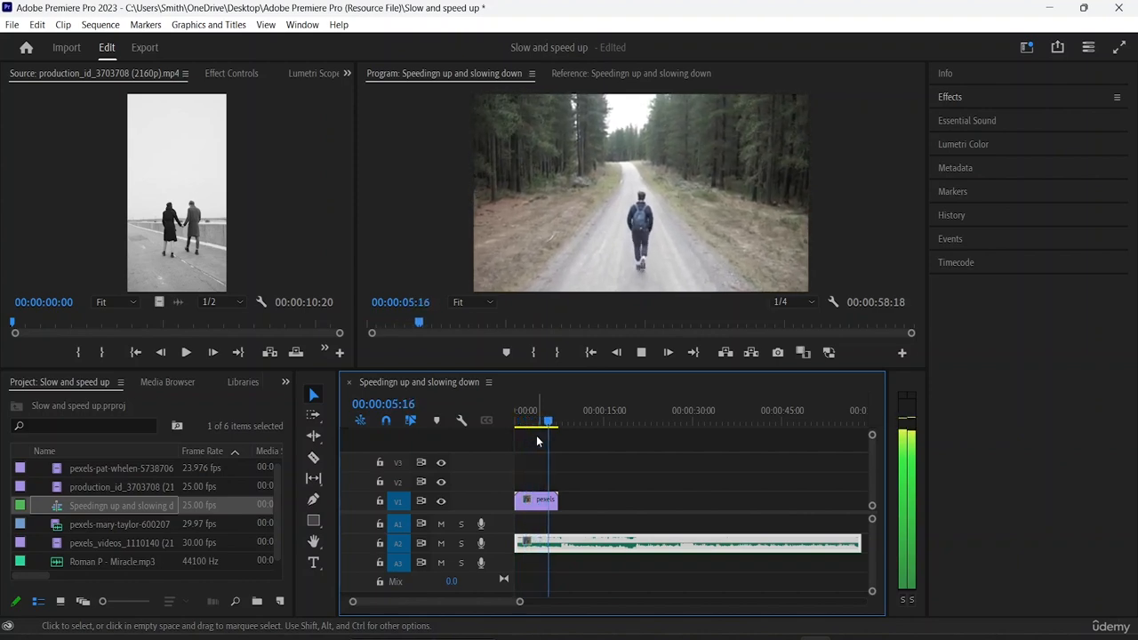
key(space)
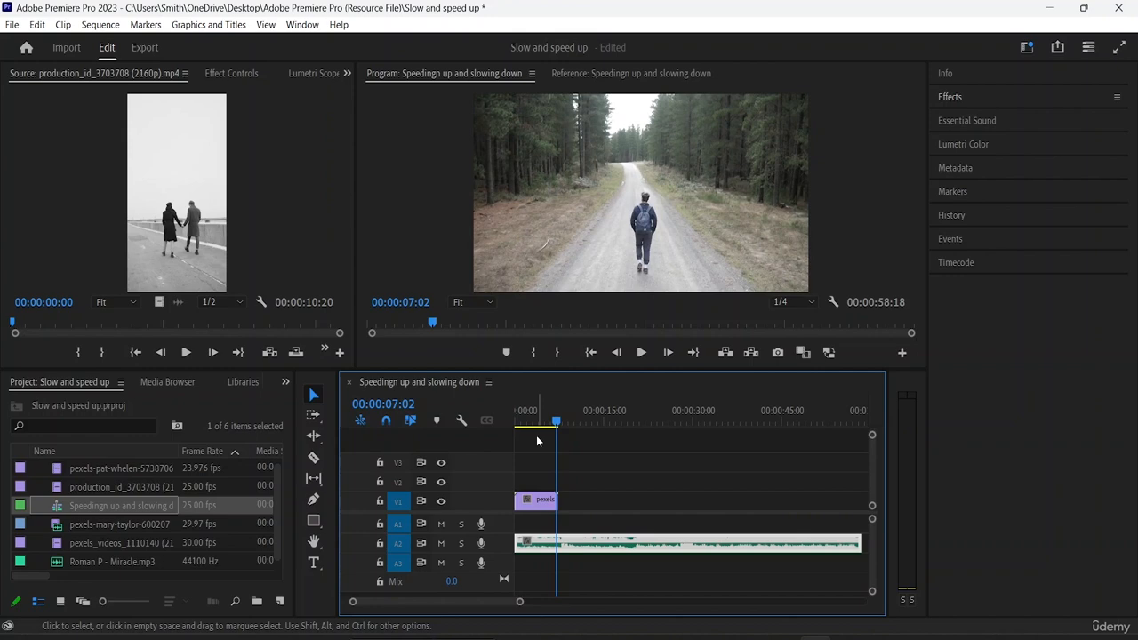
click(546, 501)
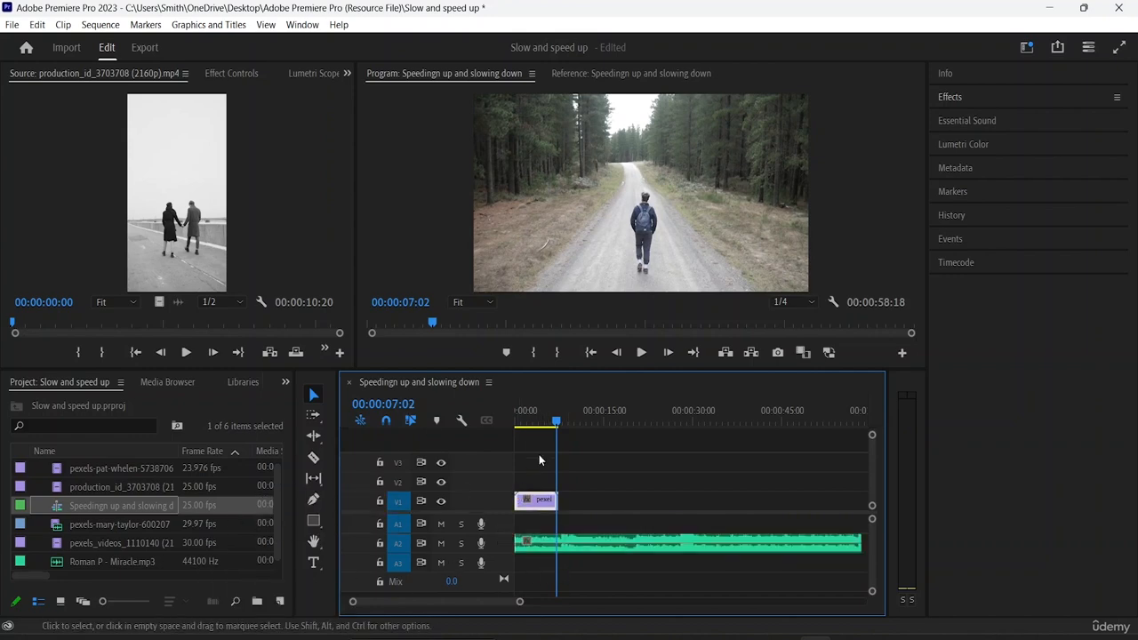
drag(557, 426, 503, 424)
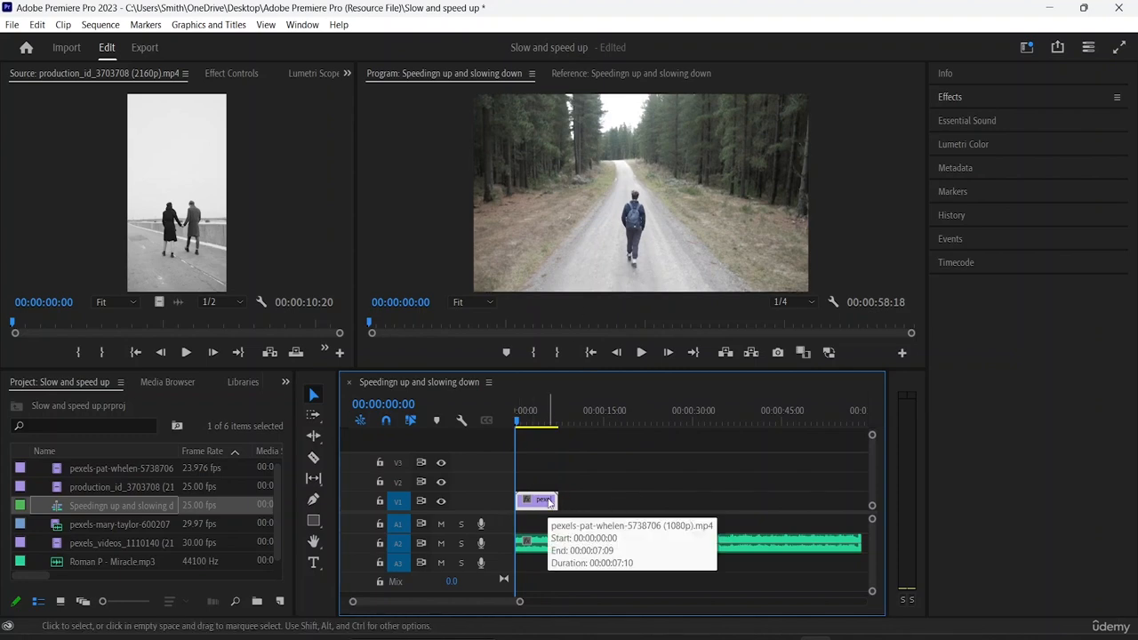
key(Delete)
click(103, 469)
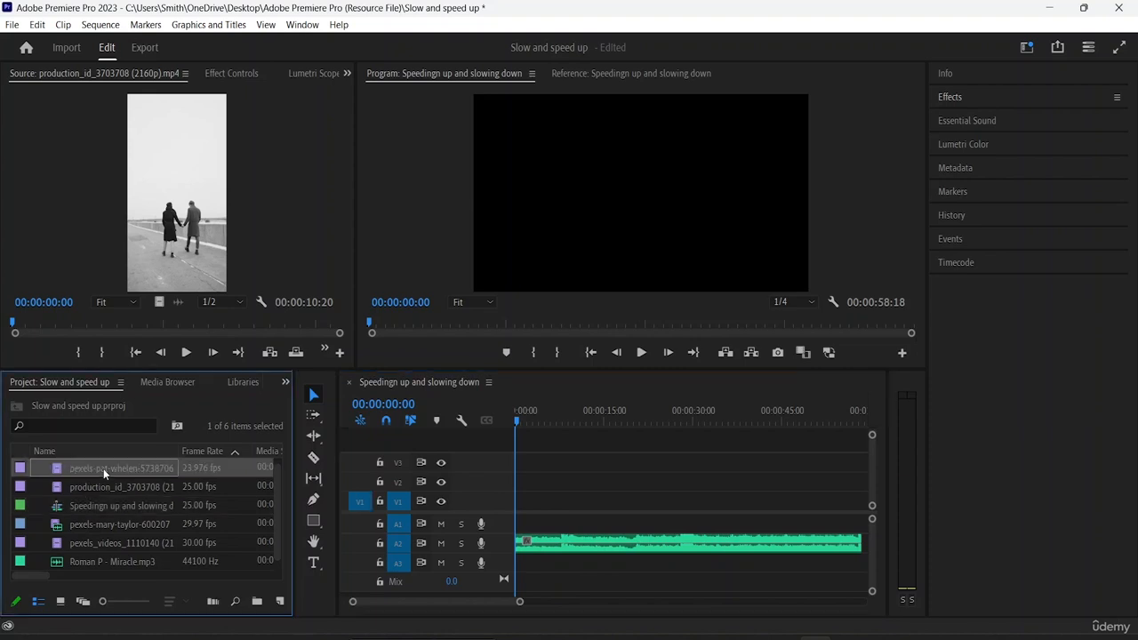
click(103, 468)
click(250, 499)
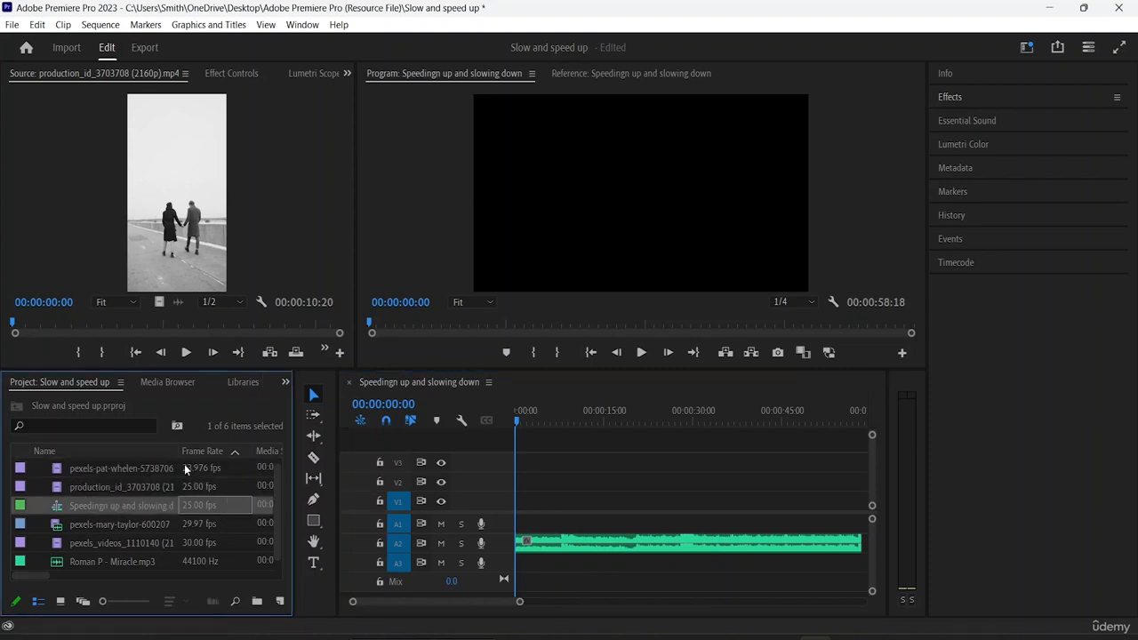
click(115, 466)
click(177, 425)
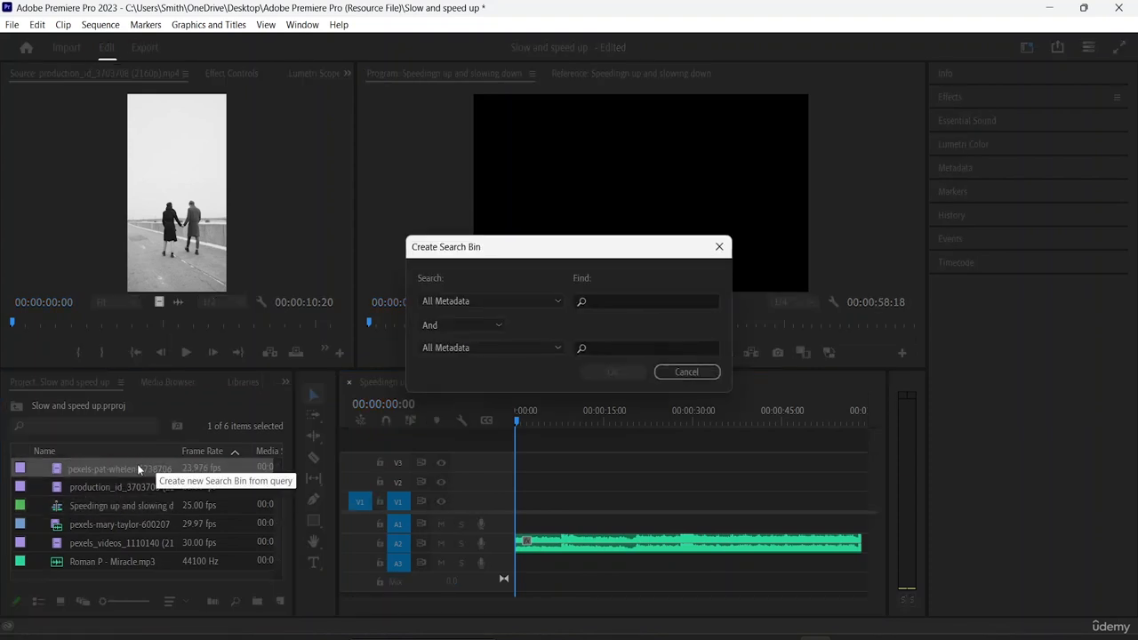
click(720, 246)
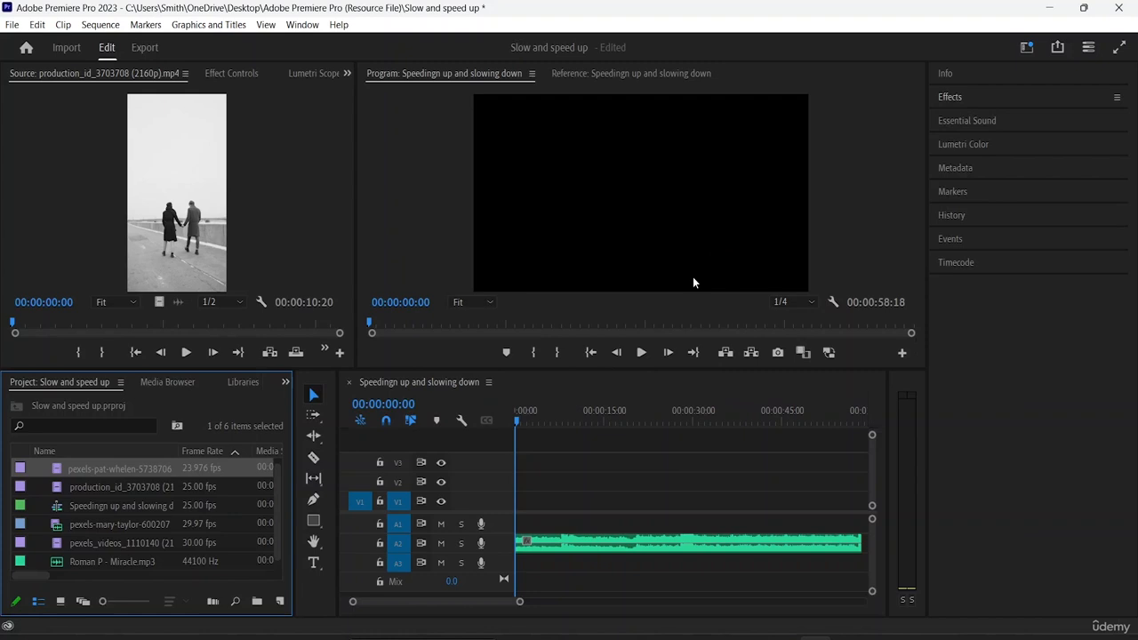
click(69, 471)
click(30, 496)
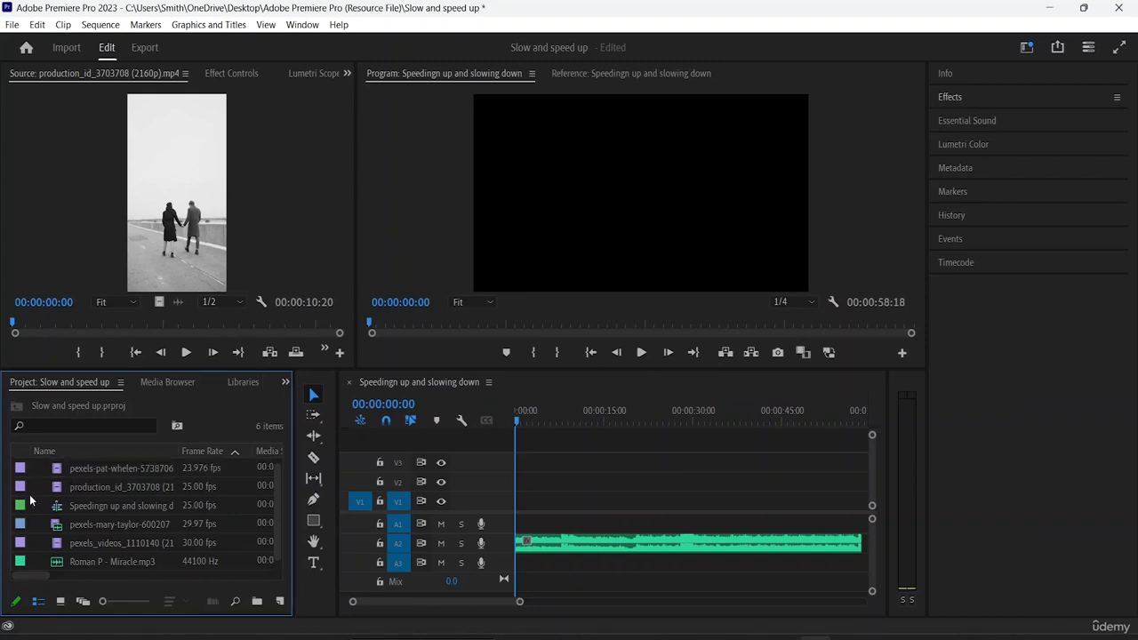
click(86, 474)
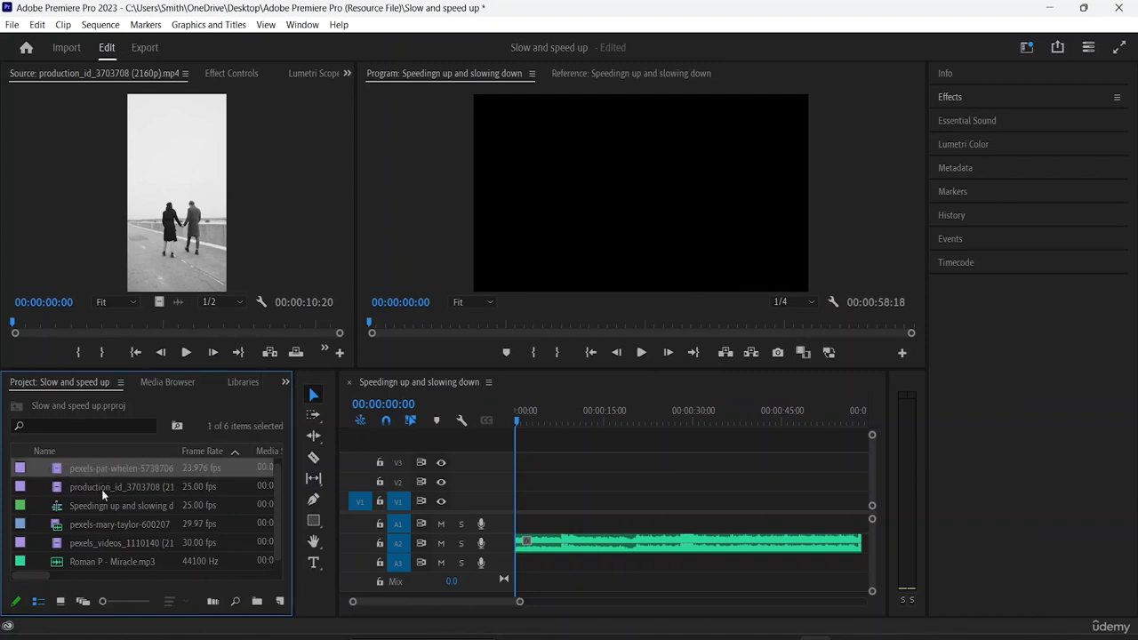
click(101, 489)
double_click(102, 504)
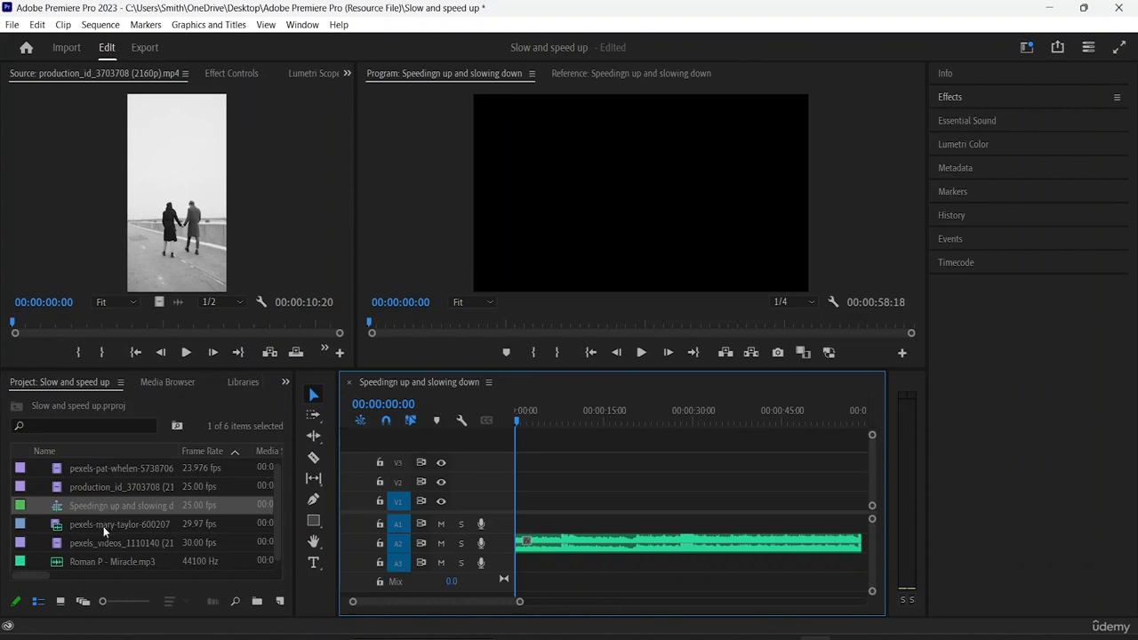
Open the pexels-mary-taylor-6002070 clip in the Source Monitor and mark its In point at about 2 seconds during playback
double_click(103, 525)
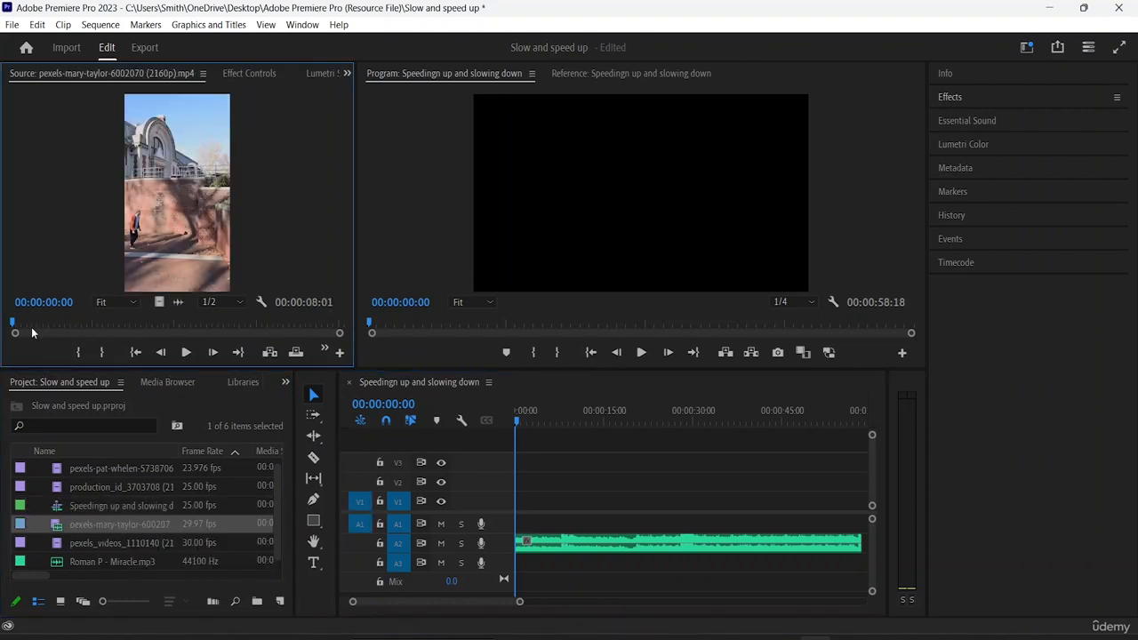
drag(15, 334, 85, 335)
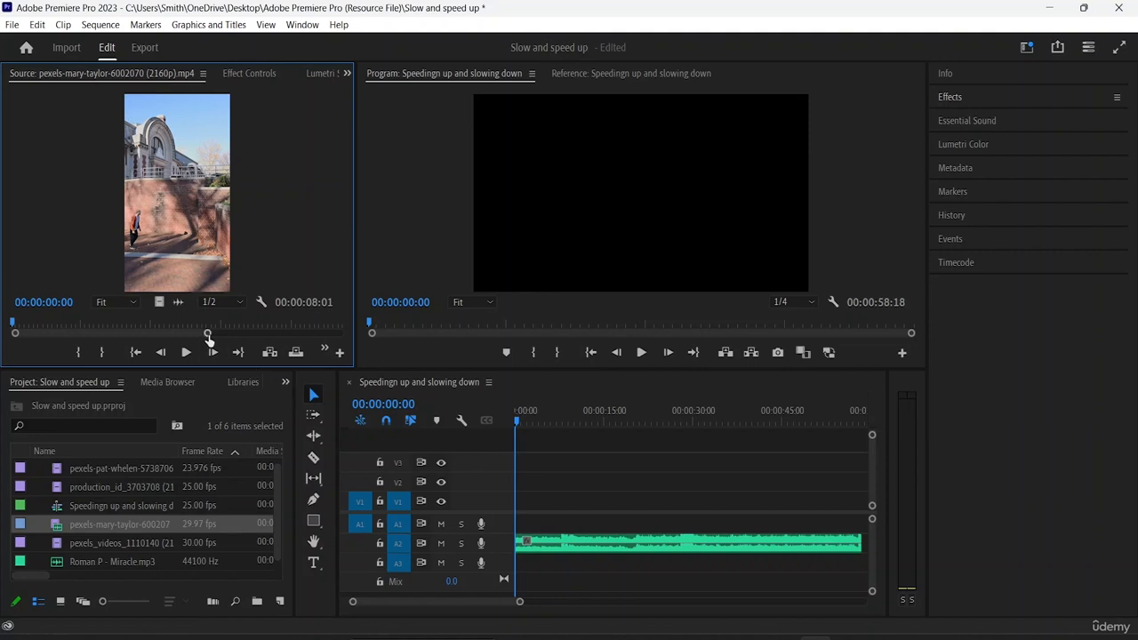
drag(207, 332, 333, 334)
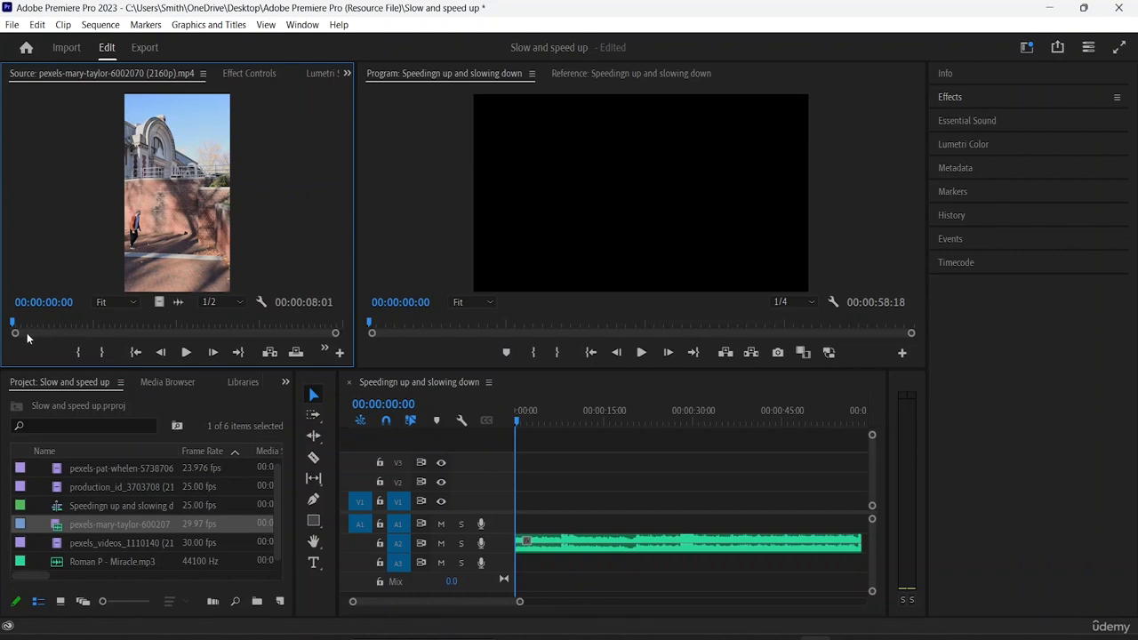
click(185, 353)
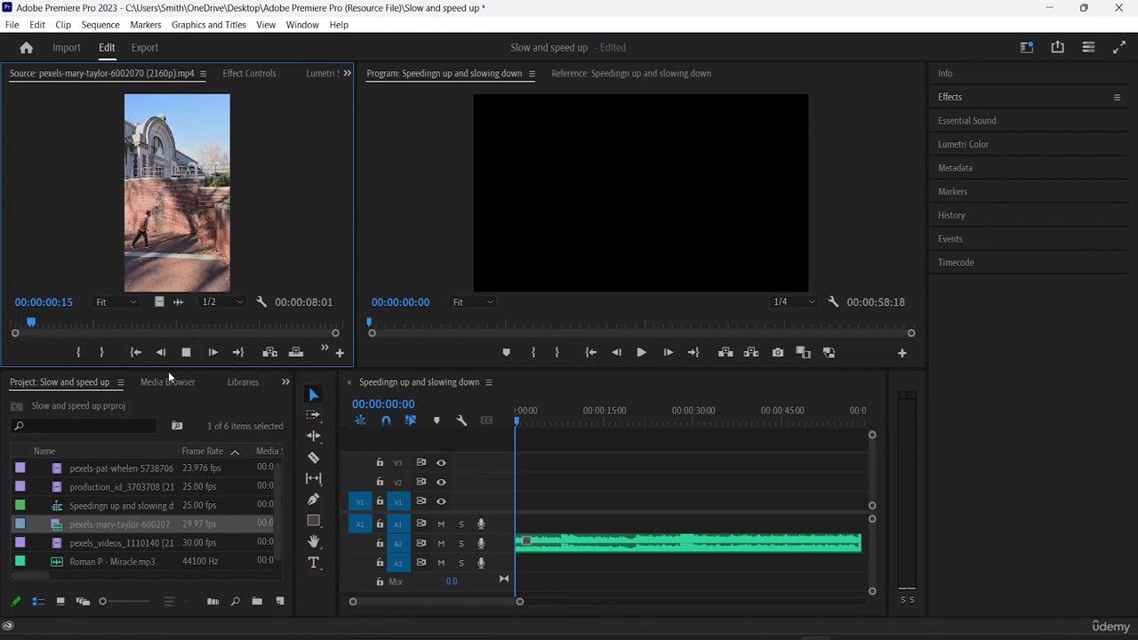
click(78, 353)
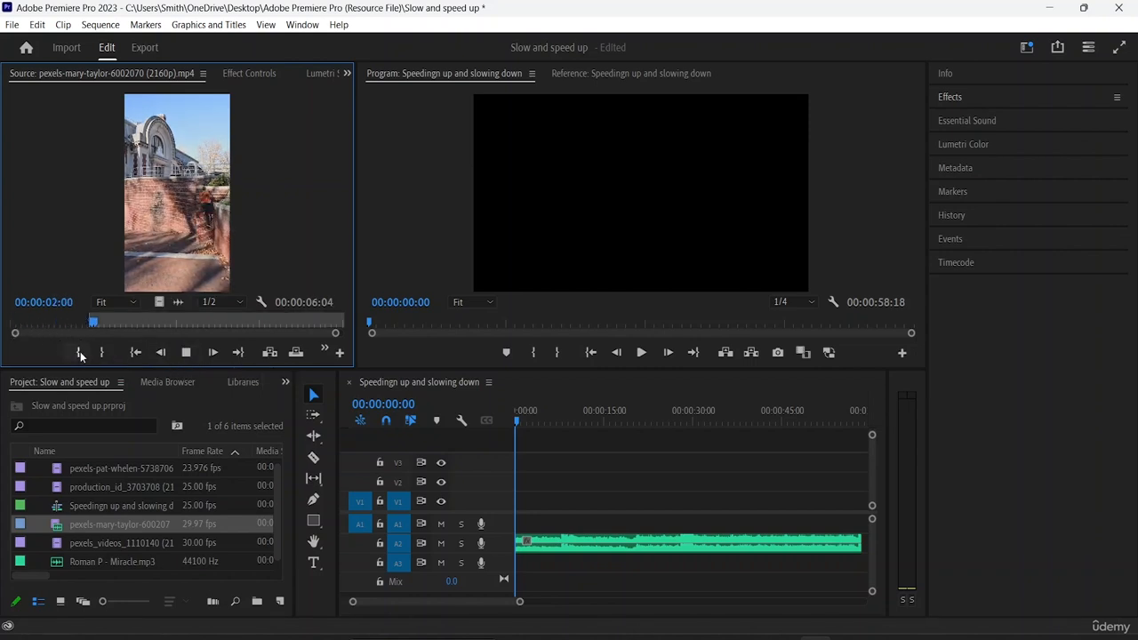
Mark the source clip's Out point at 00:00:04:16, where the man stands on top of the wall
click(190, 323)
click(186, 323)
mouse_move(185, 321)
mouse_down()
mouse_move(133, 323)
mouse_move(198, 321)
mouse_up()
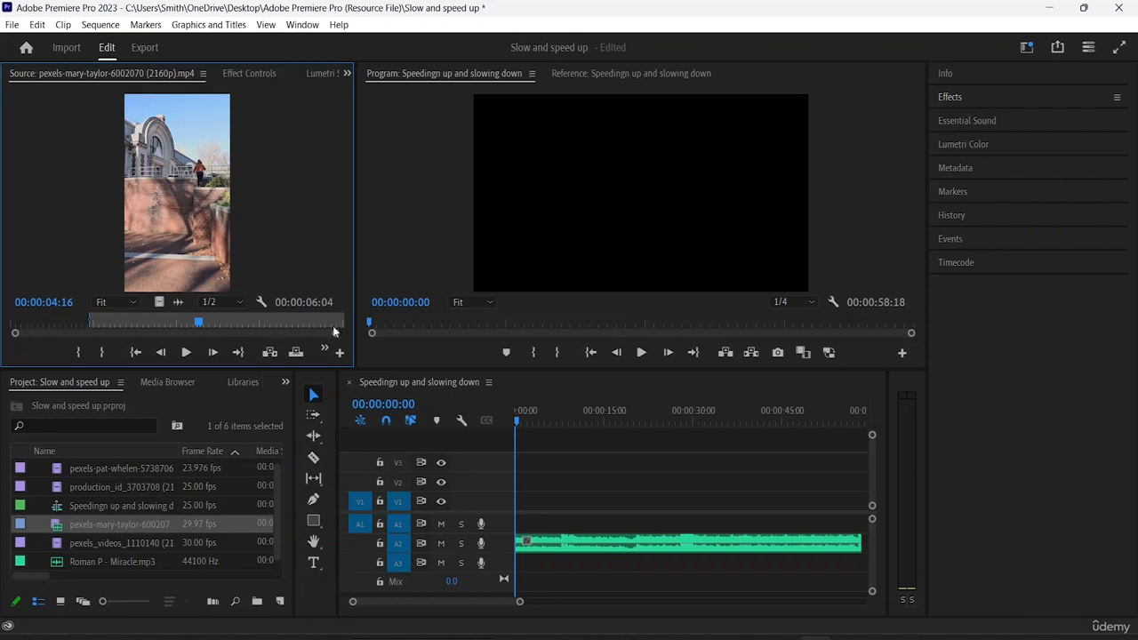
mouse_move(333, 335)
mouse_down()
mouse_move(302, 342)
mouse_move(345, 346)
mouse_up()
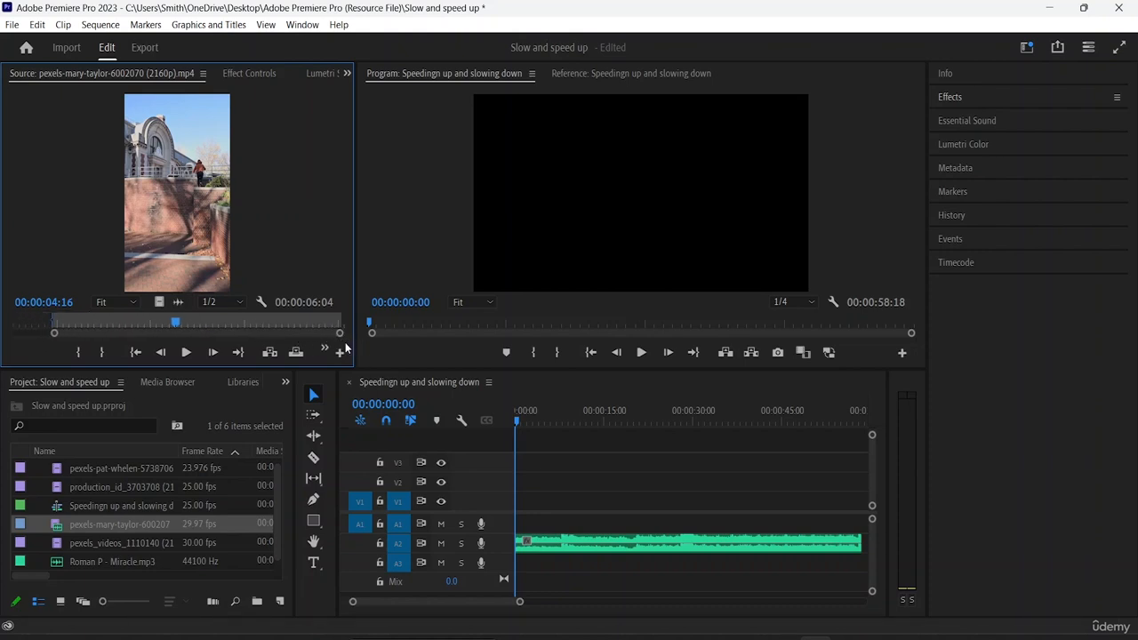
click(101, 352)
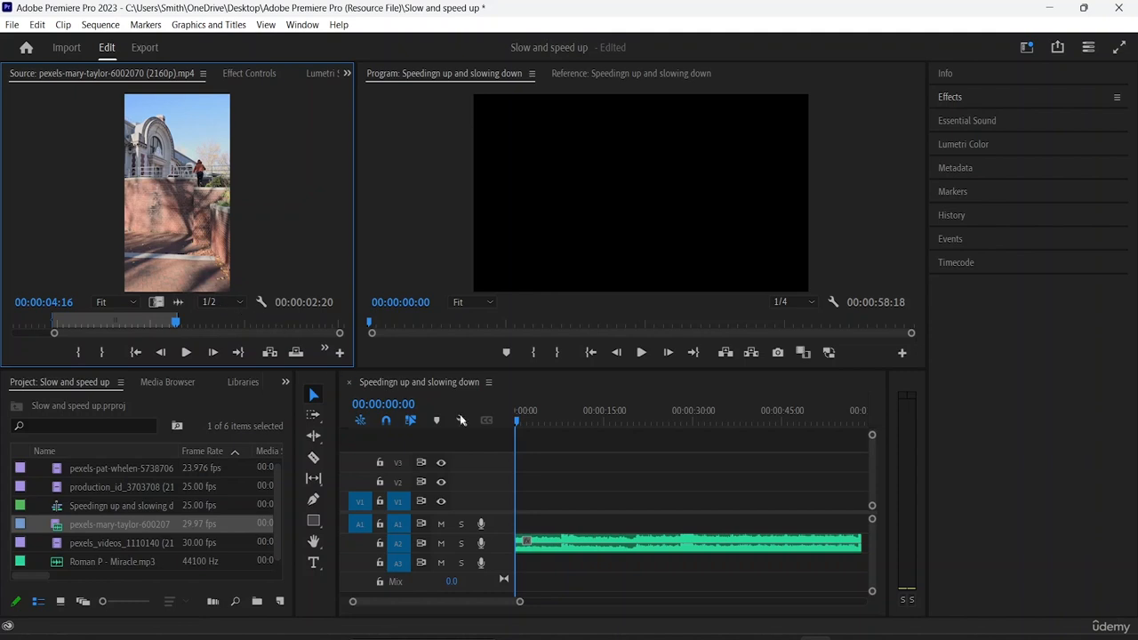
Place only the video of the marked source range at the start of V1 and play it back
drag(462, 419, 518, 534)
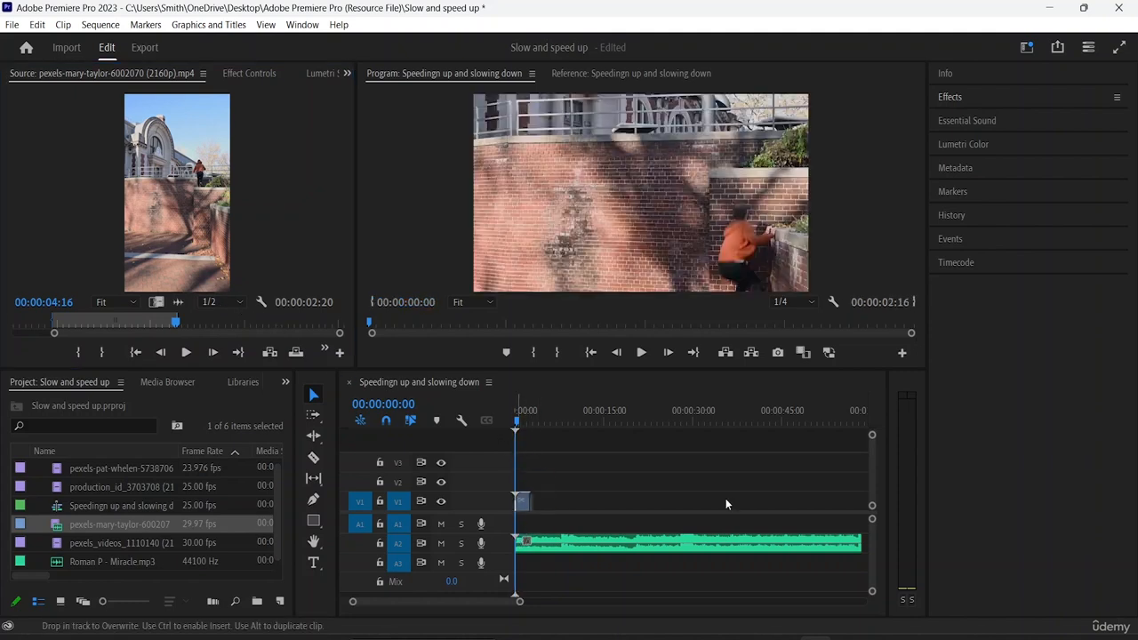
key(space)
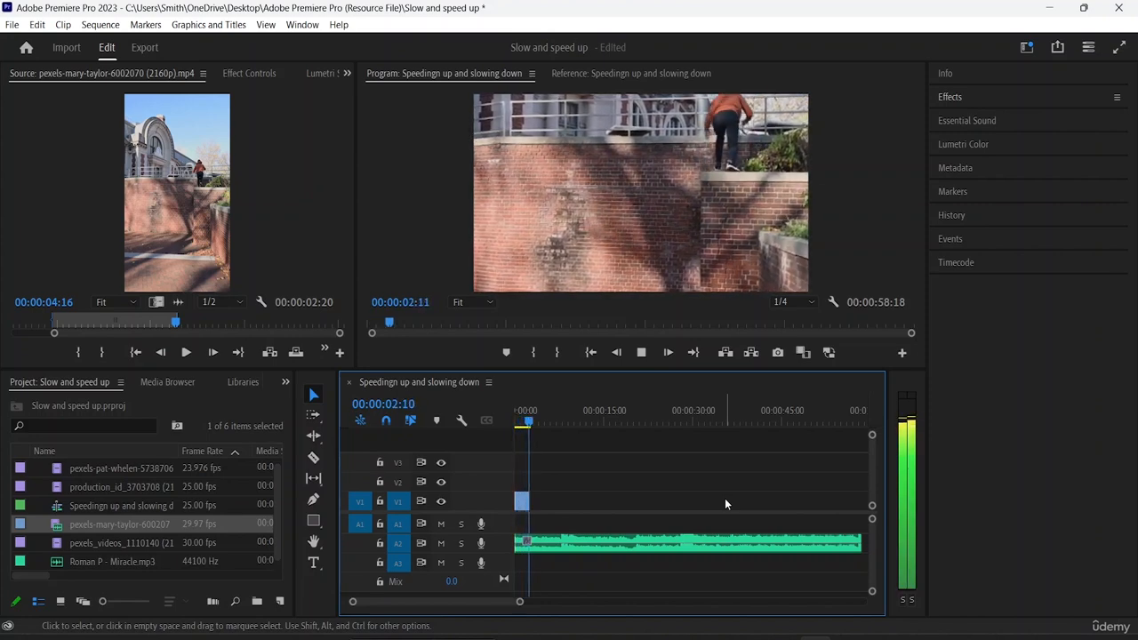
key(space)
key(d)
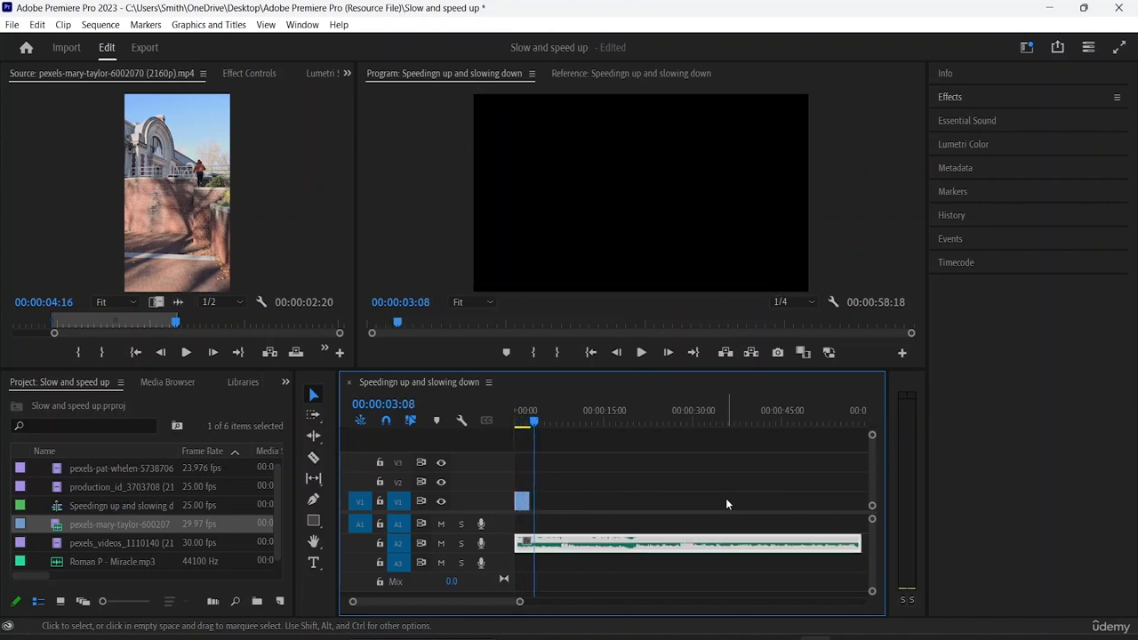
Show the source clip's full time range and delete the wall-climbing clip from track V1
drag(54, 336, 3, 333)
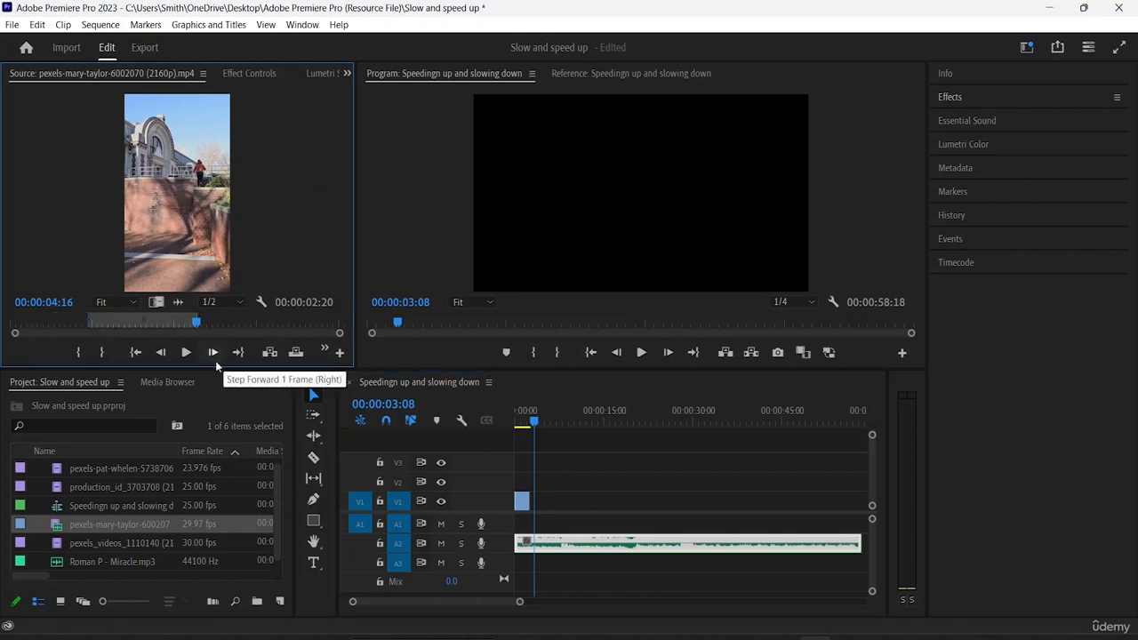
click(522, 503)
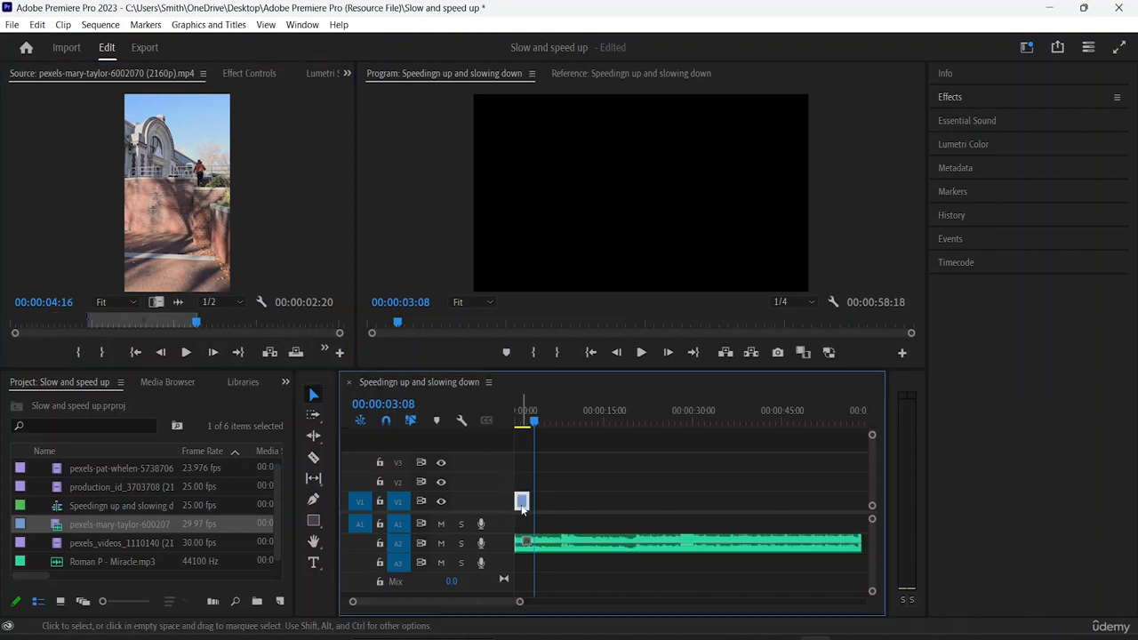
key(Delete)
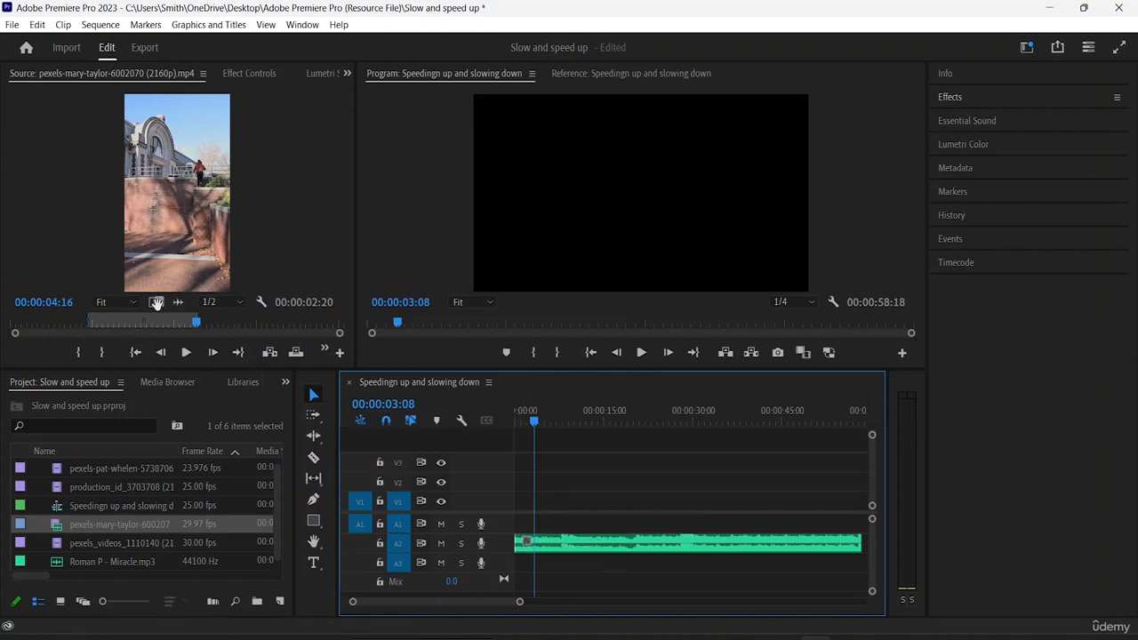
Add the marked source range to the start of V1 again as video only and return the playhead to 00:00:00:00
click(156, 303)
drag(157, 303, 520, 508)
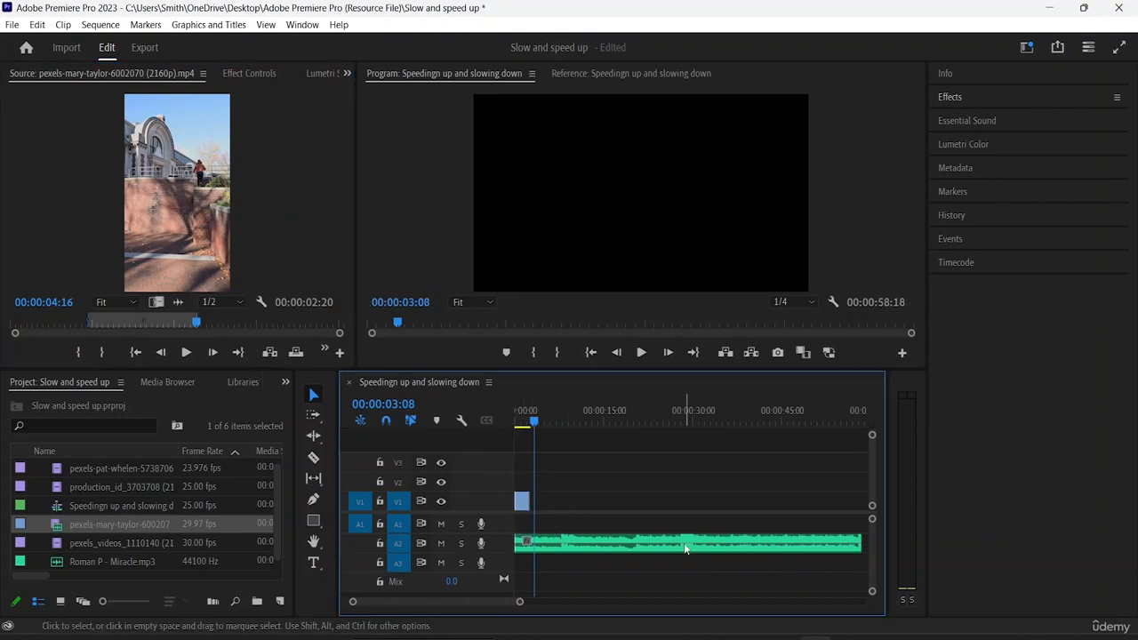
key(space)
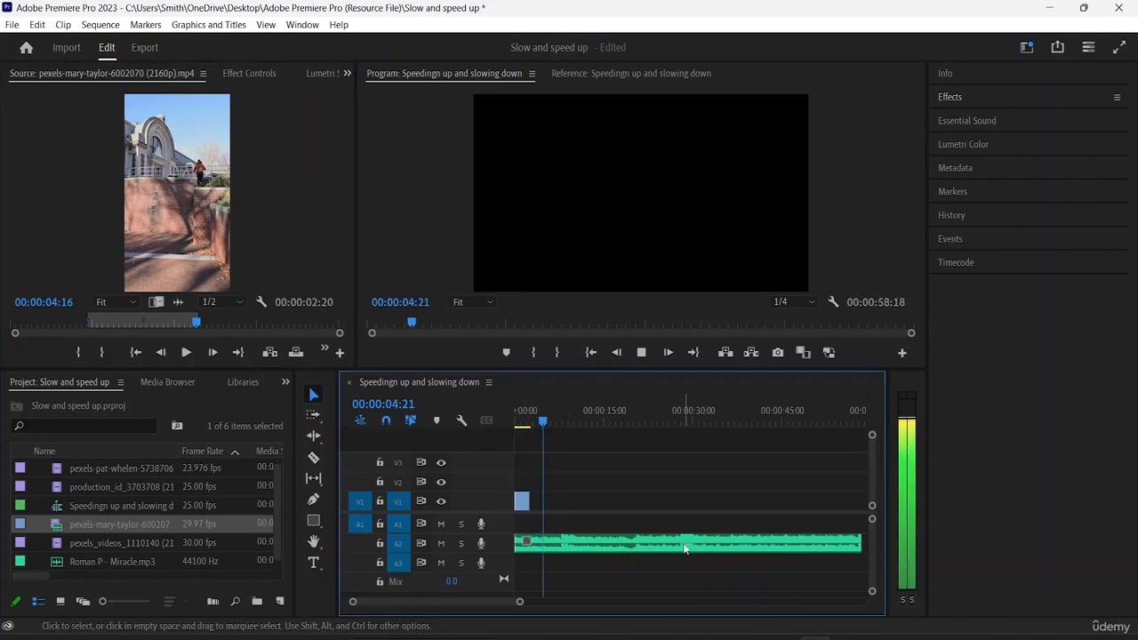
drag(553, 431, 494, 431)
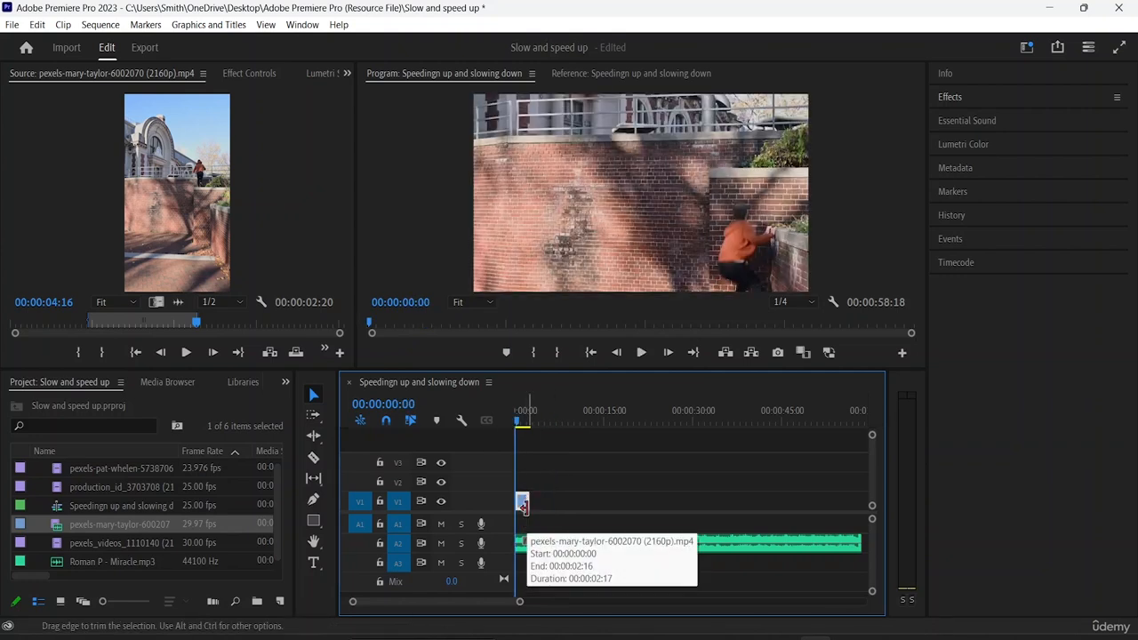
Delete the wall-climbing clip from V1 and use Overwrite to put the marked source range at the sequence start
key(Delete)
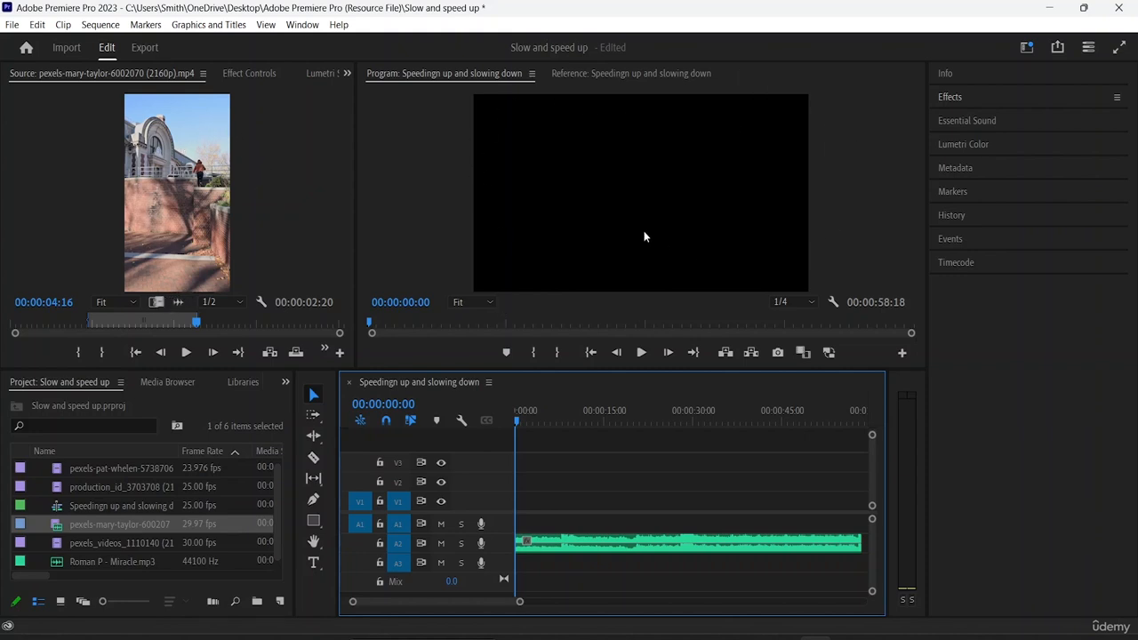
click(589, 222)
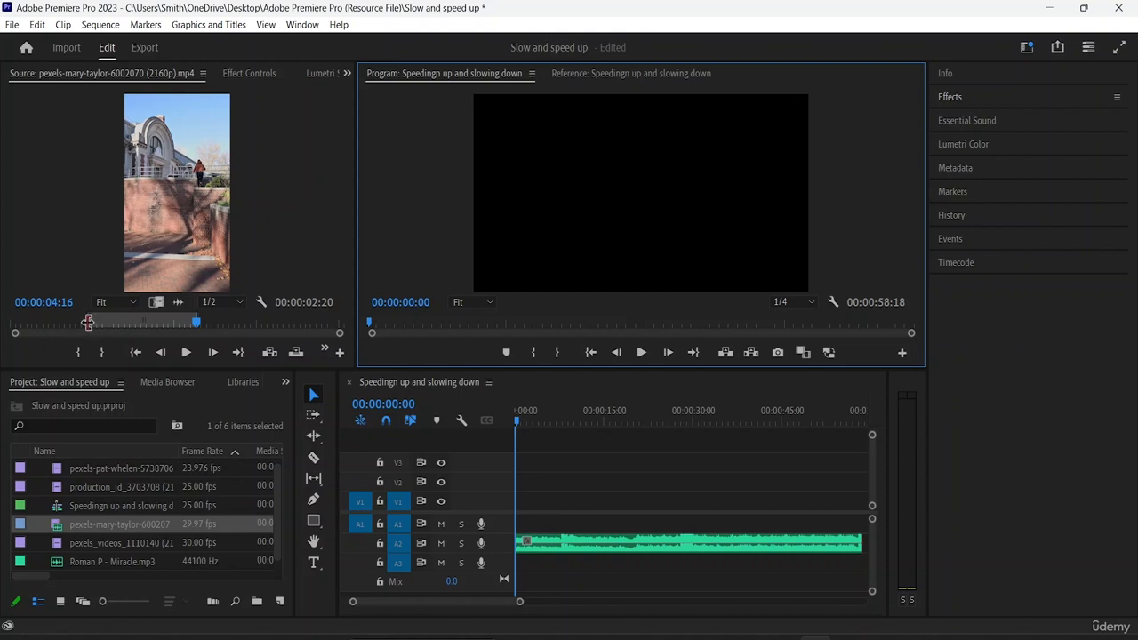
key(period)
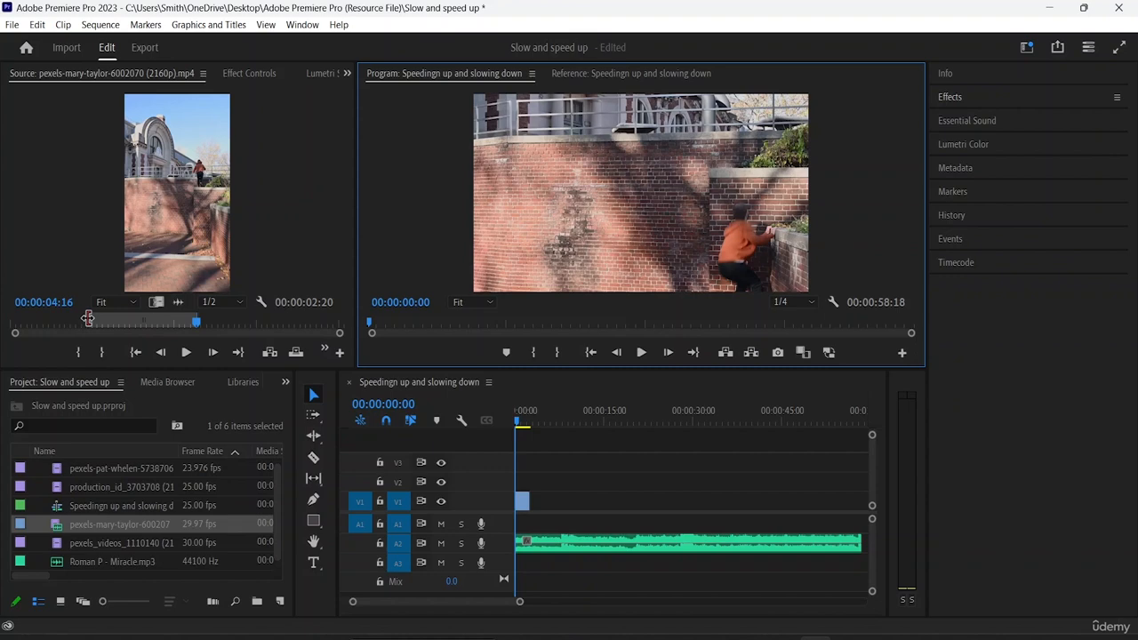
Extend the source clip's In and Out points to its full length and play it from the beginning
drag(88, 318, 15, 320)
drag(196, 325, 340, 325)
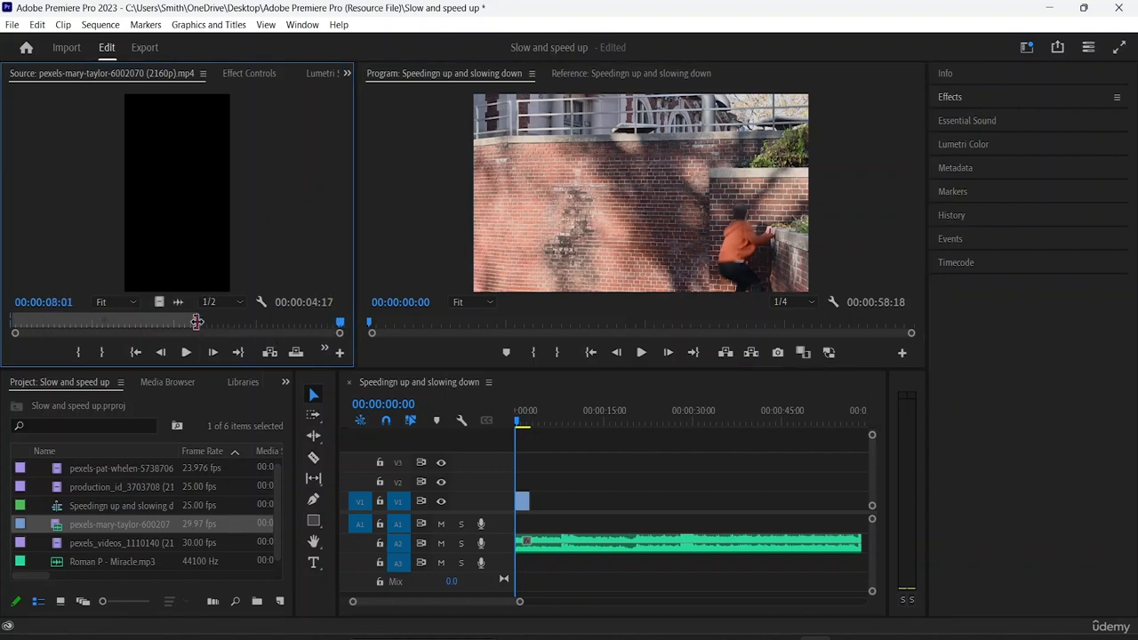
drag(197, 322, 341, 322)
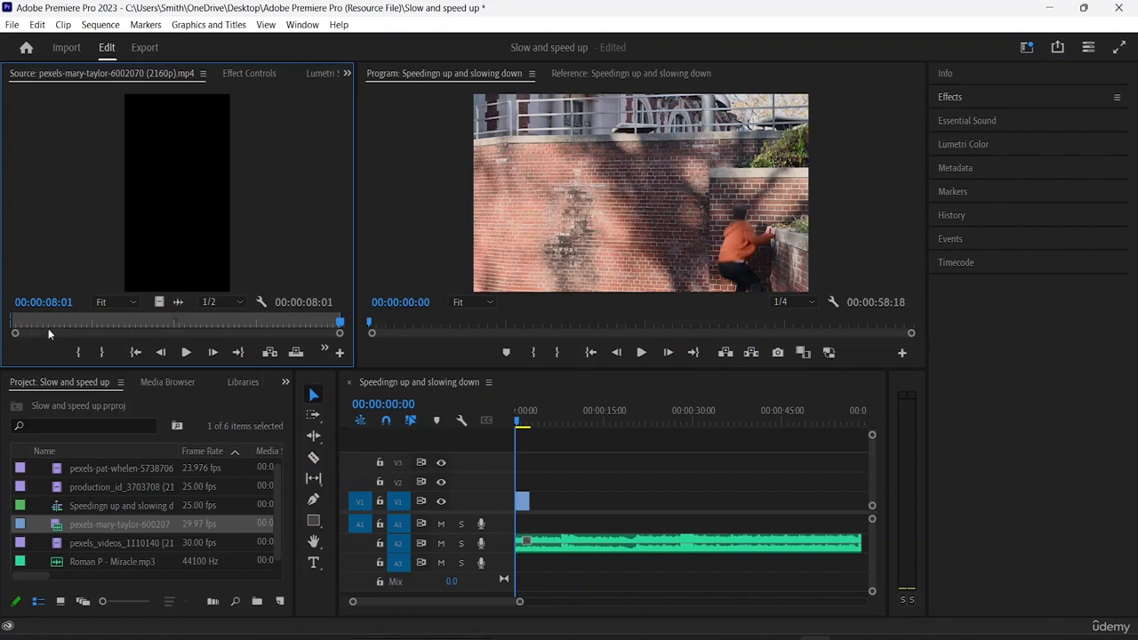
click(184, 354)
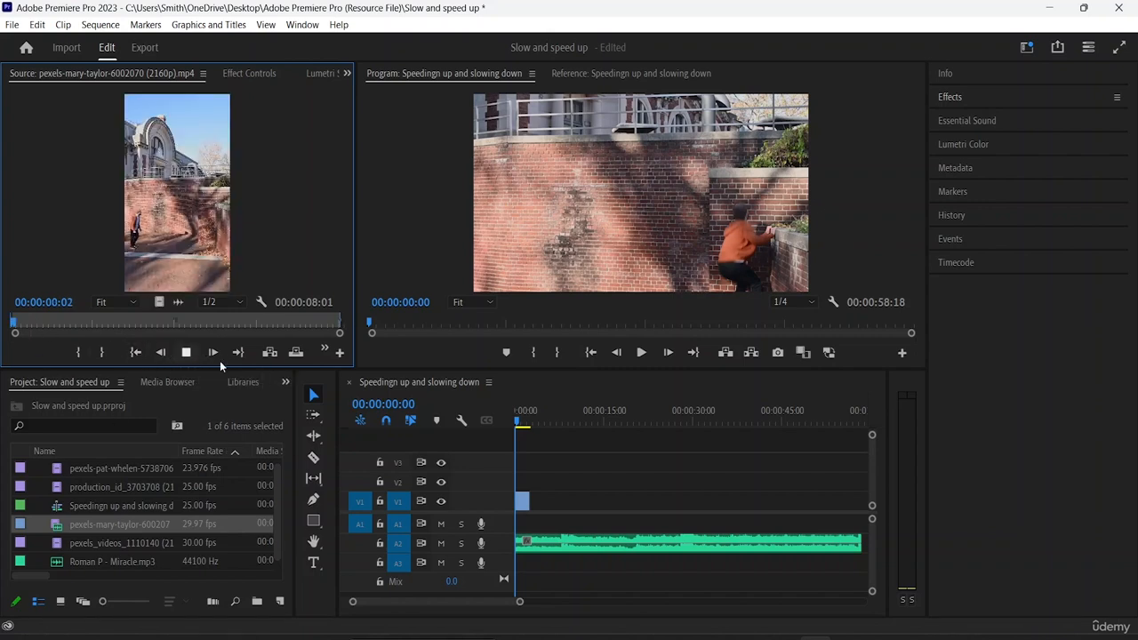
Mark new In and Out points around the climb in the source clip, a range of about 3 seconds 27 frames
click(84, 356)
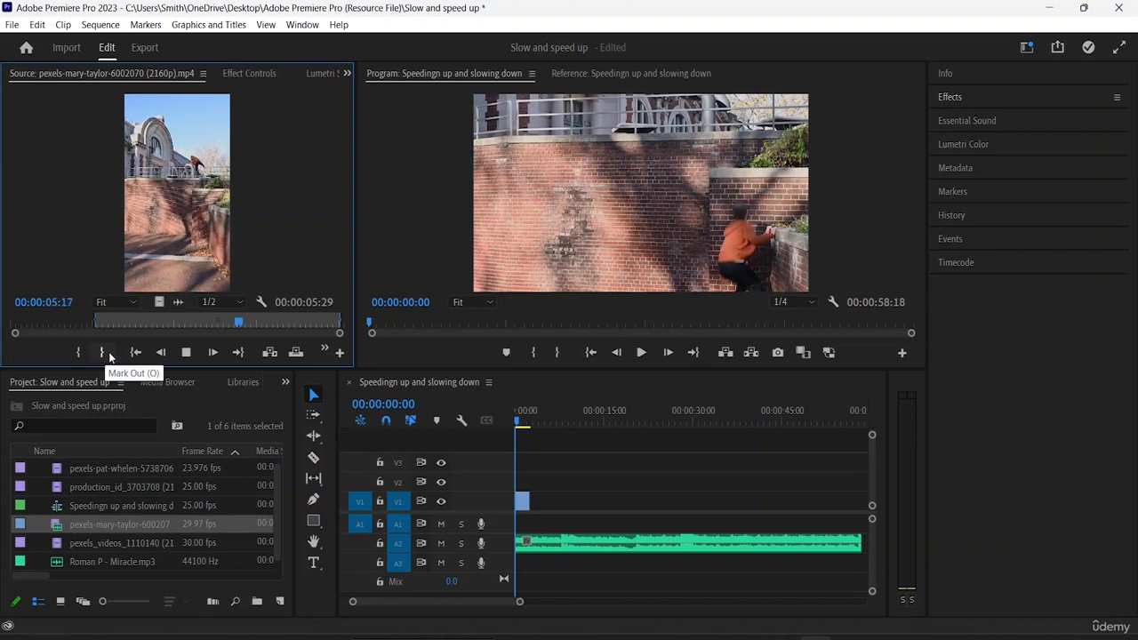
click(105, 353)
click(193, 322)
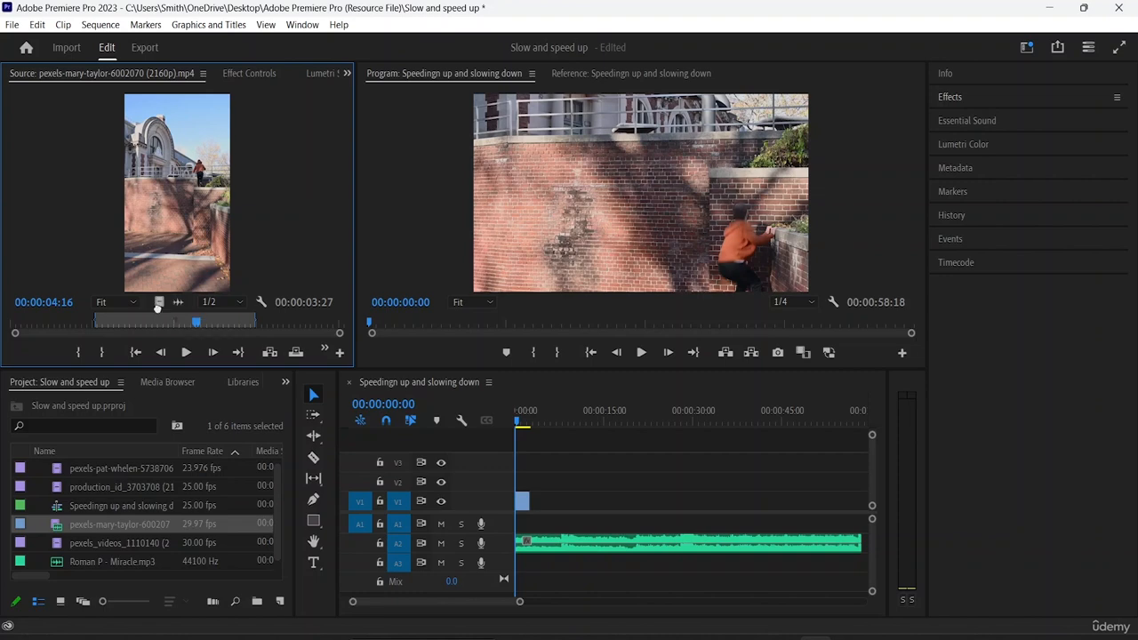
Replace the clip at the start of V1 with the newly marked climbing range as video only and play the sequence past its end
click(157, 305)
drag(282, 391, 524, 505)
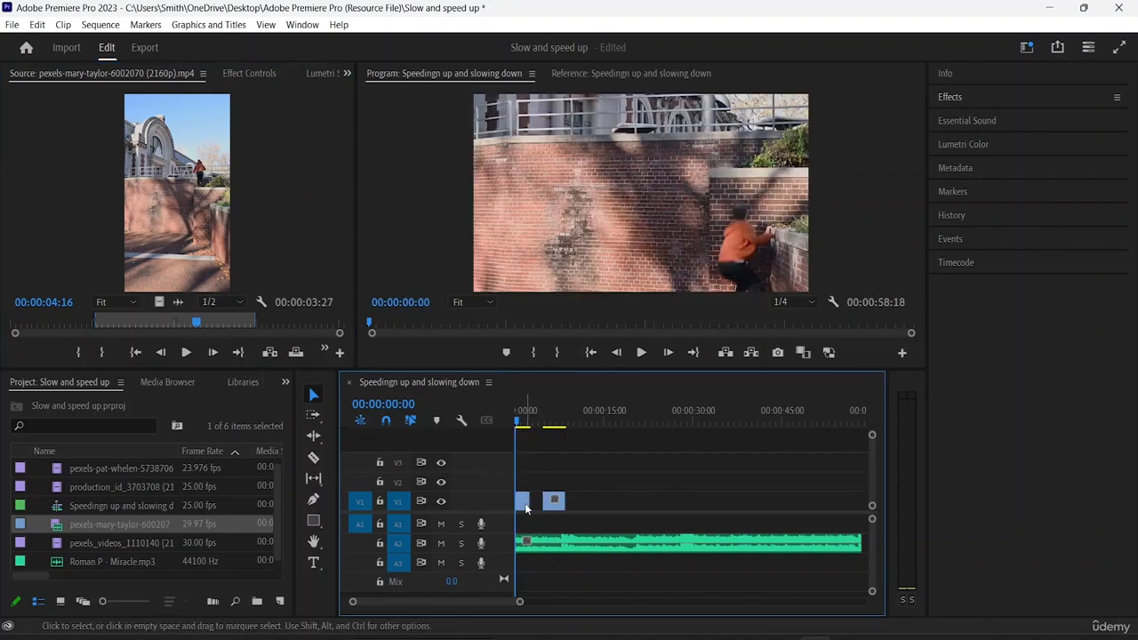
key(Delete)
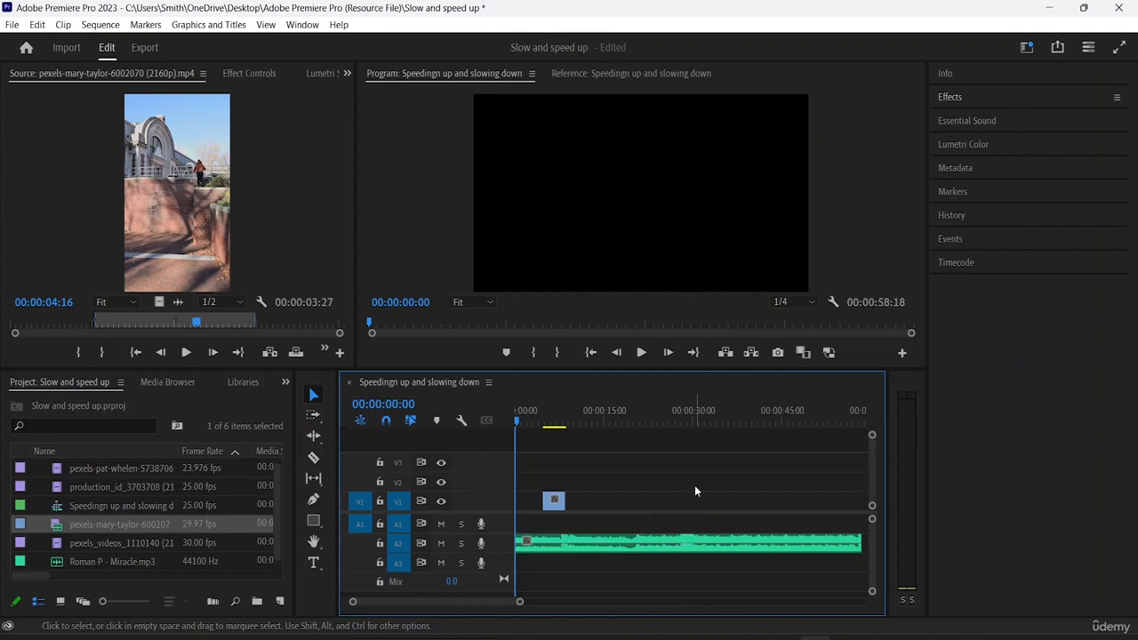
drag(550, 505, 534, 513)
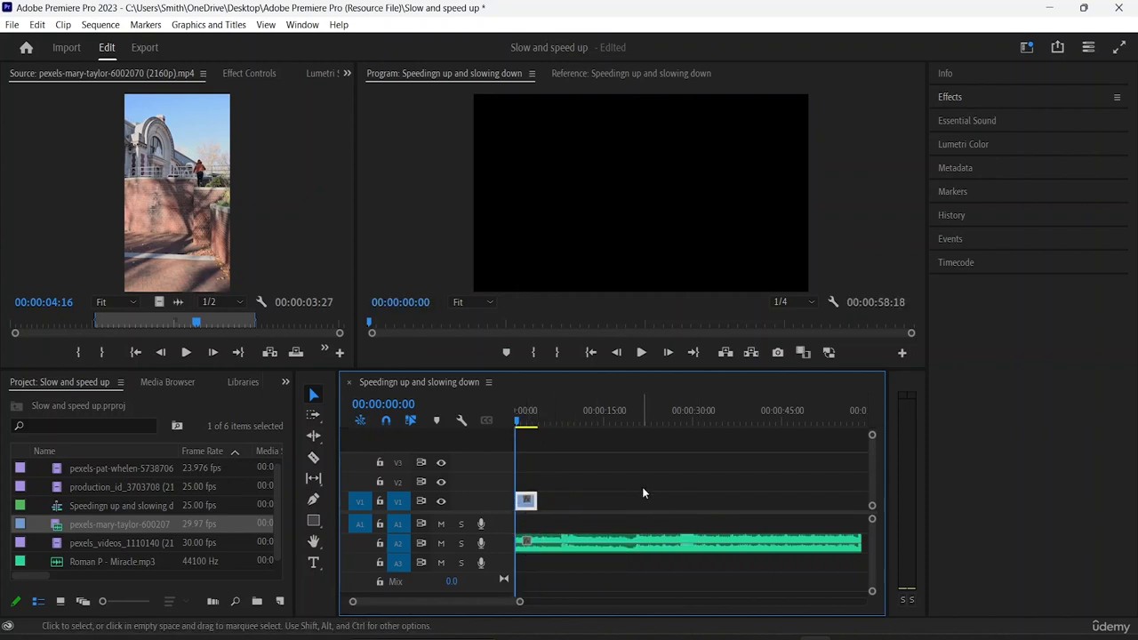
key(space)
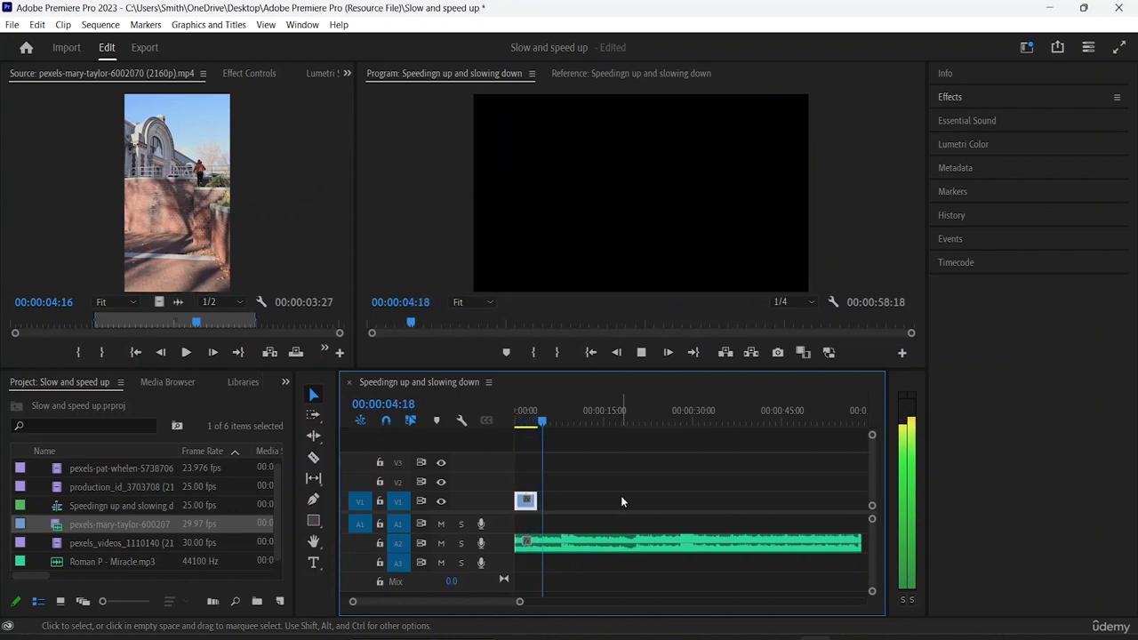
key(space)
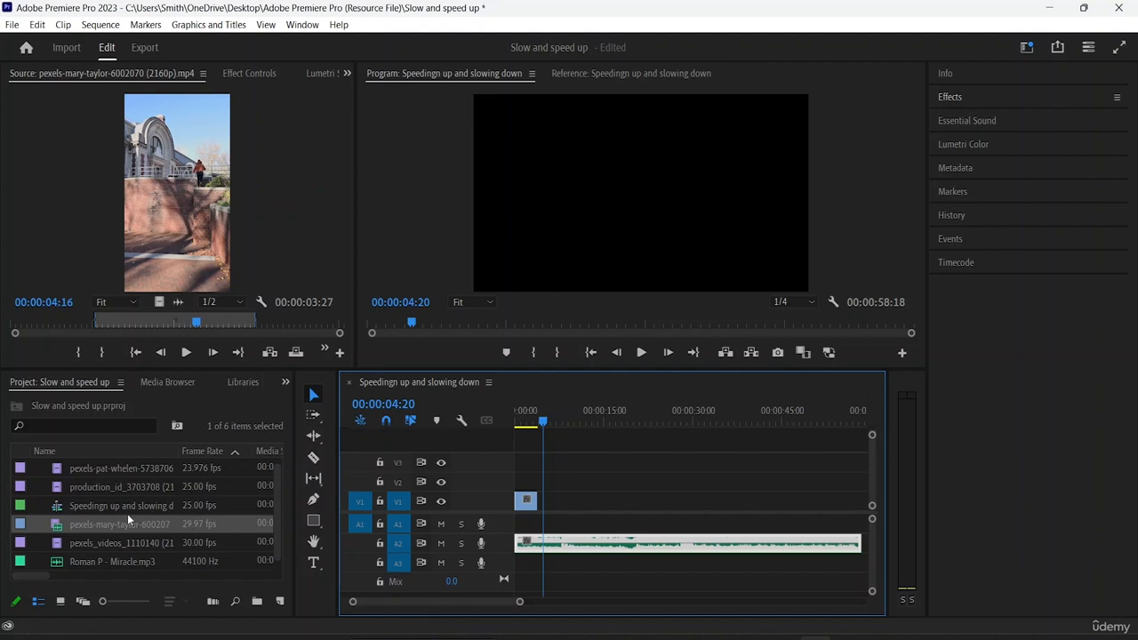
Open the 23.976 fps forest-road clip as the source and mark a range of 00:00:05:00 with In and Out points
double_click(94, 489)
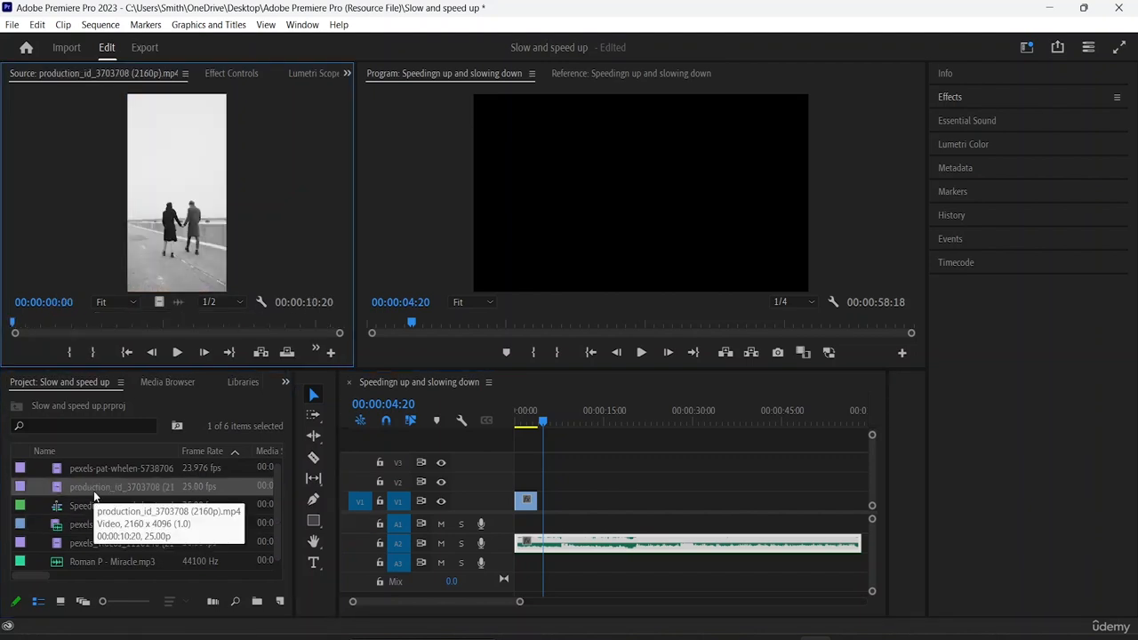
double_click(102, 468)
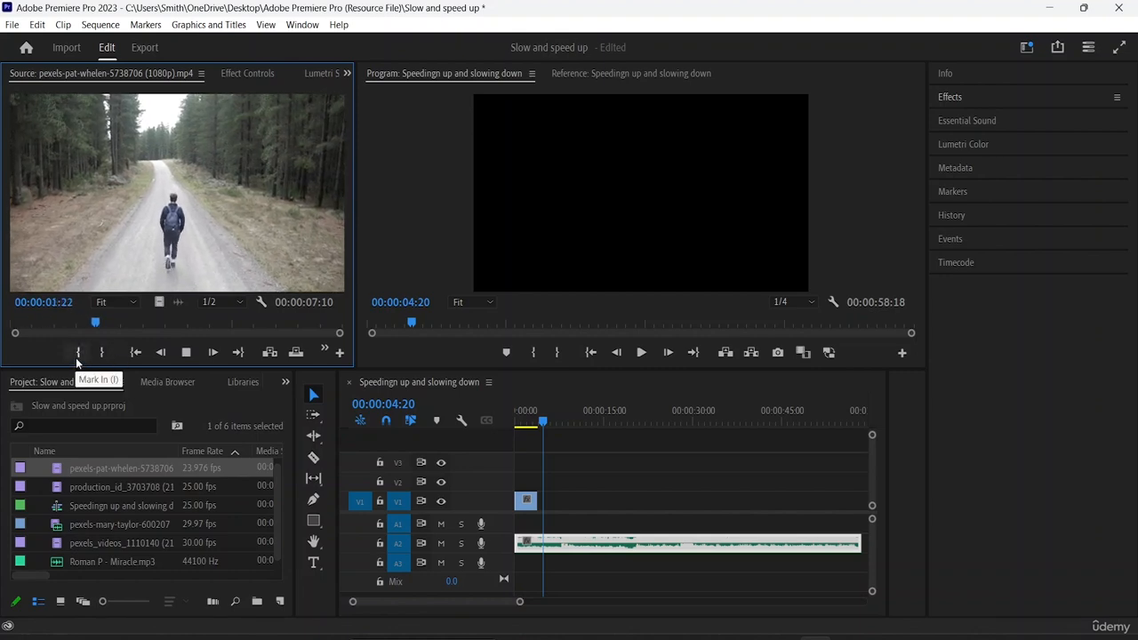
click(77, 354)
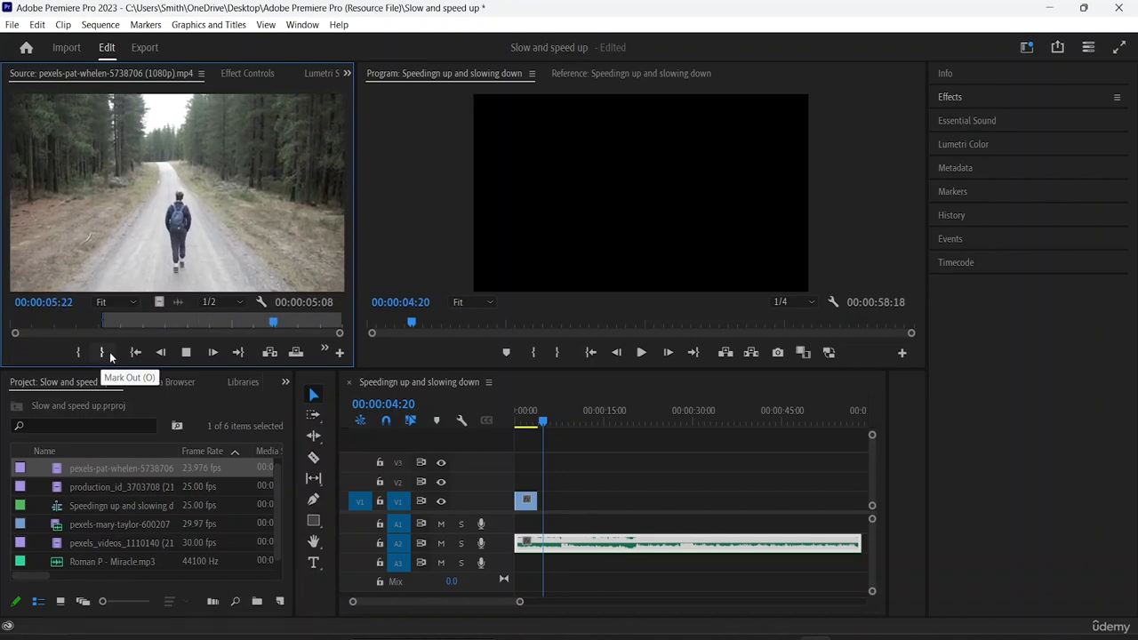
click(107, 354)
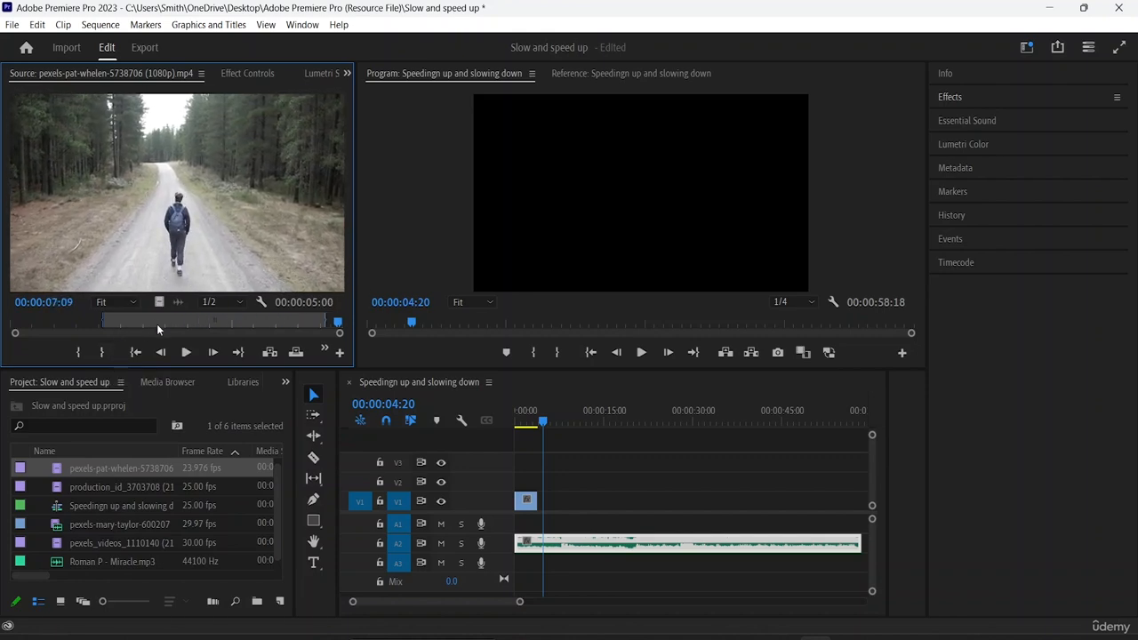
Place the forest-road range as video only on V1 directly after the climbing clip and move the music from A2 to A1
drag(159, 301, 548, 509)
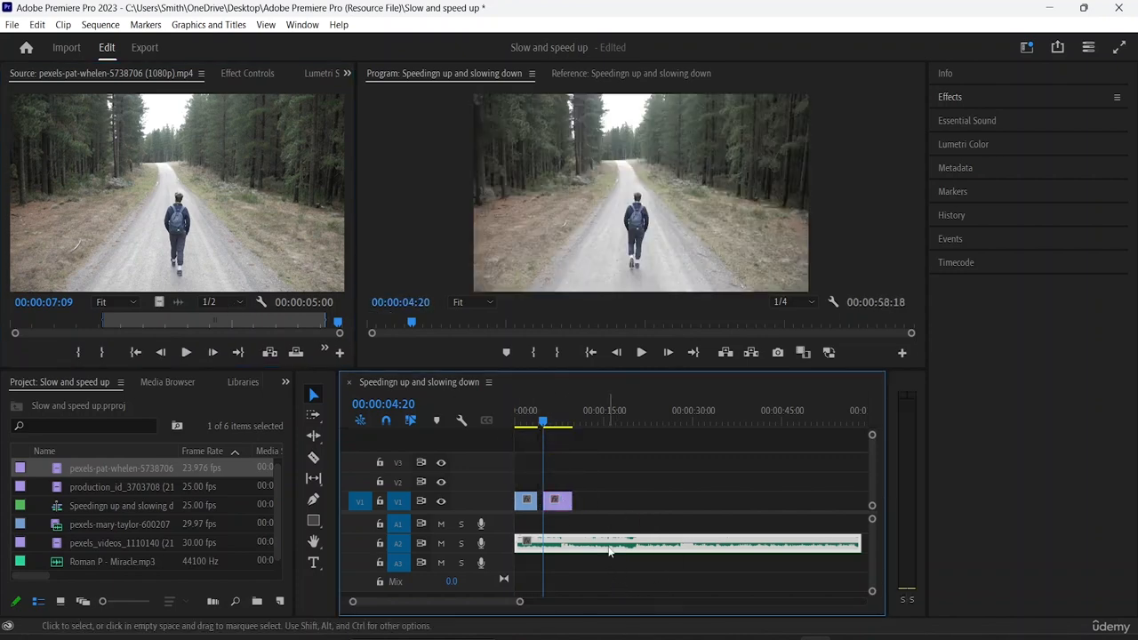
drag(610, 552, 557, 503)
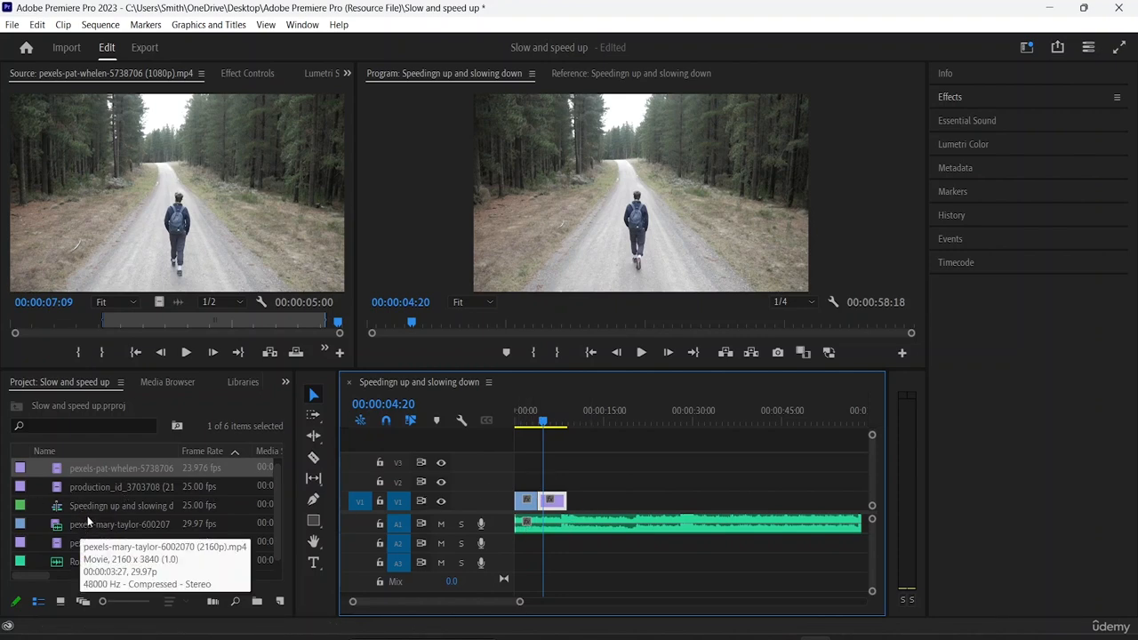
double_click(95, 487)
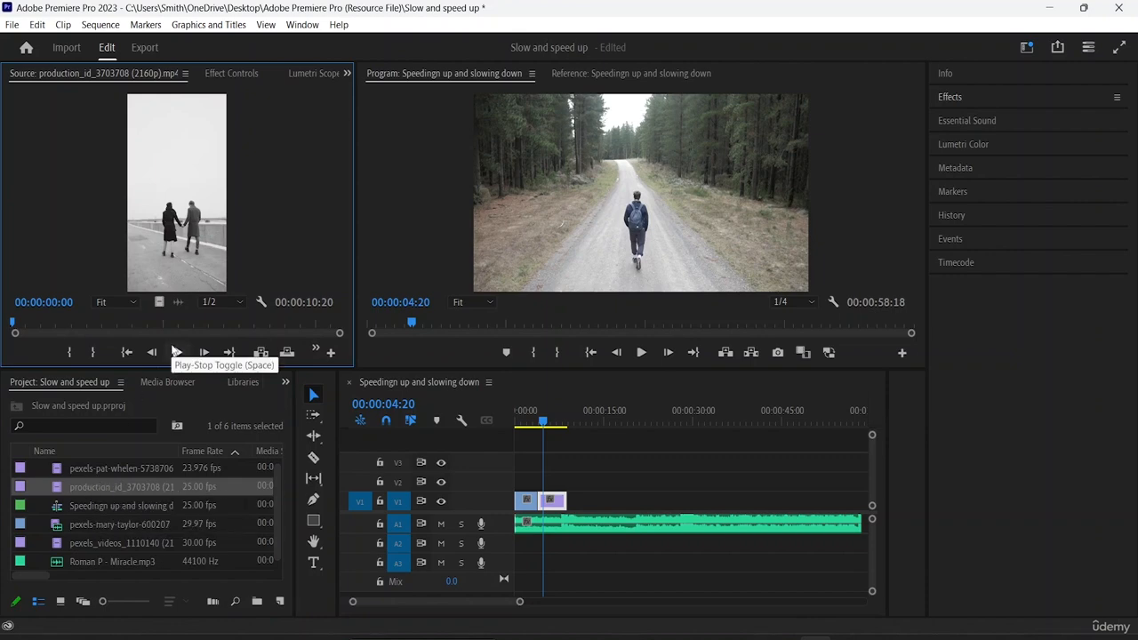
click(173, 354)
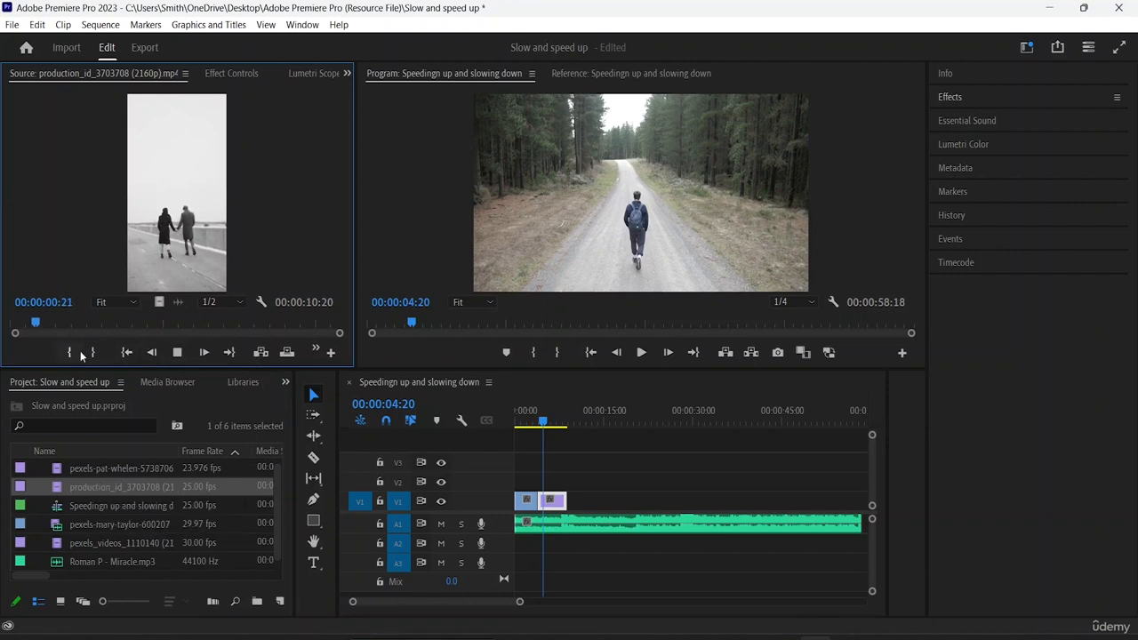
click(69, 353)
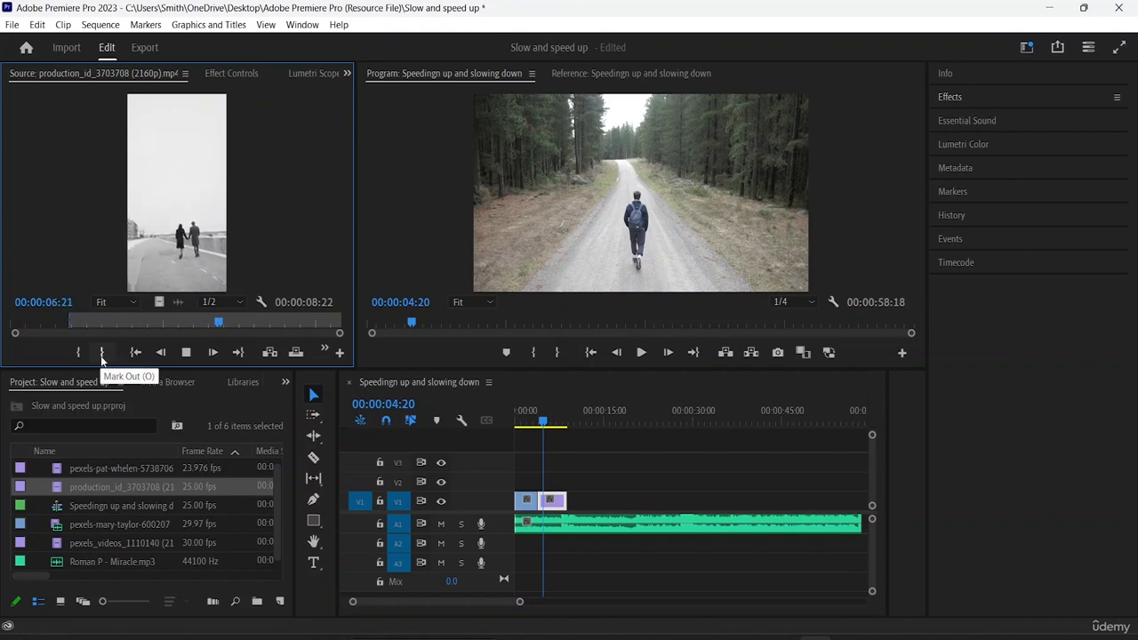
click(101, 354)
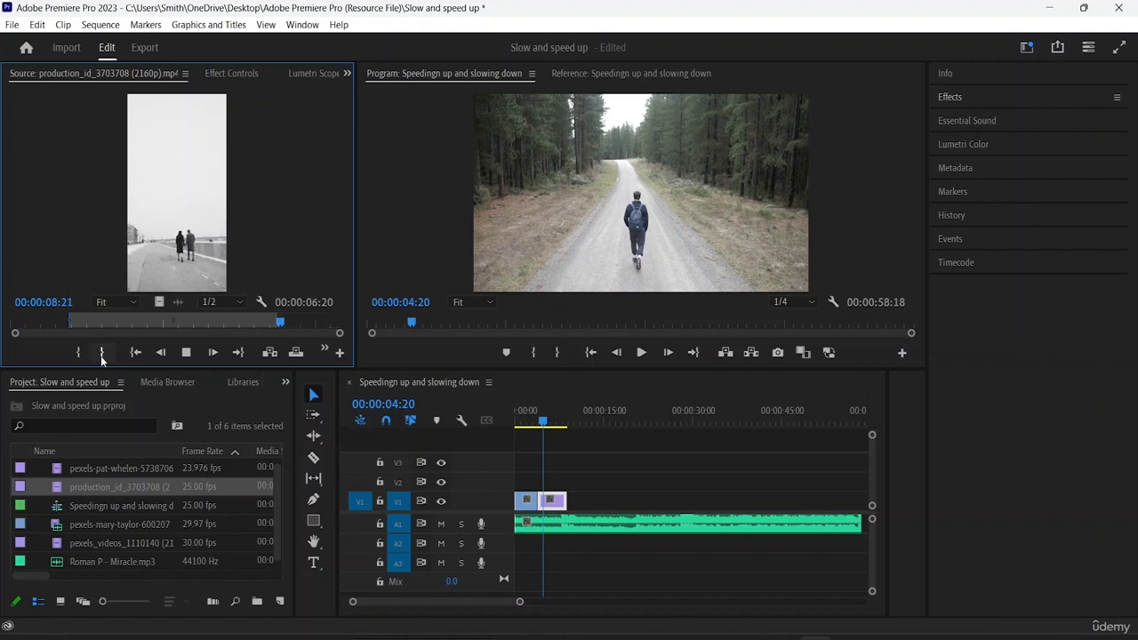
drag(158, 302, 573, 501)
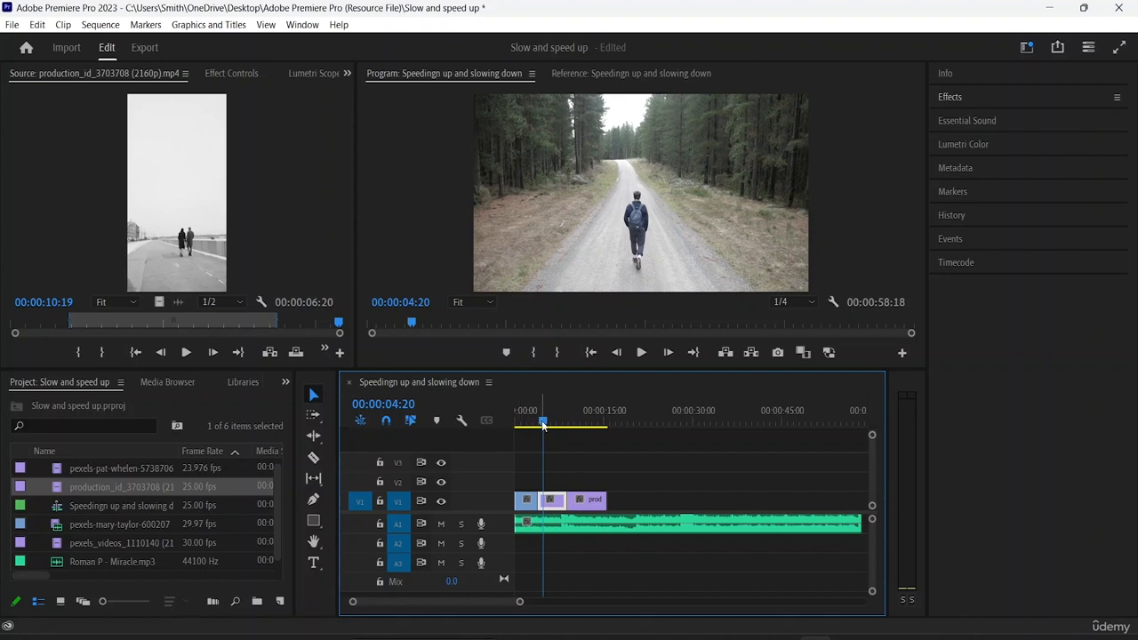
Split the music on A1 at 00:00:22:22 with the Razor tool and delete the part after the cut
drag(543, 426, 514, 425)
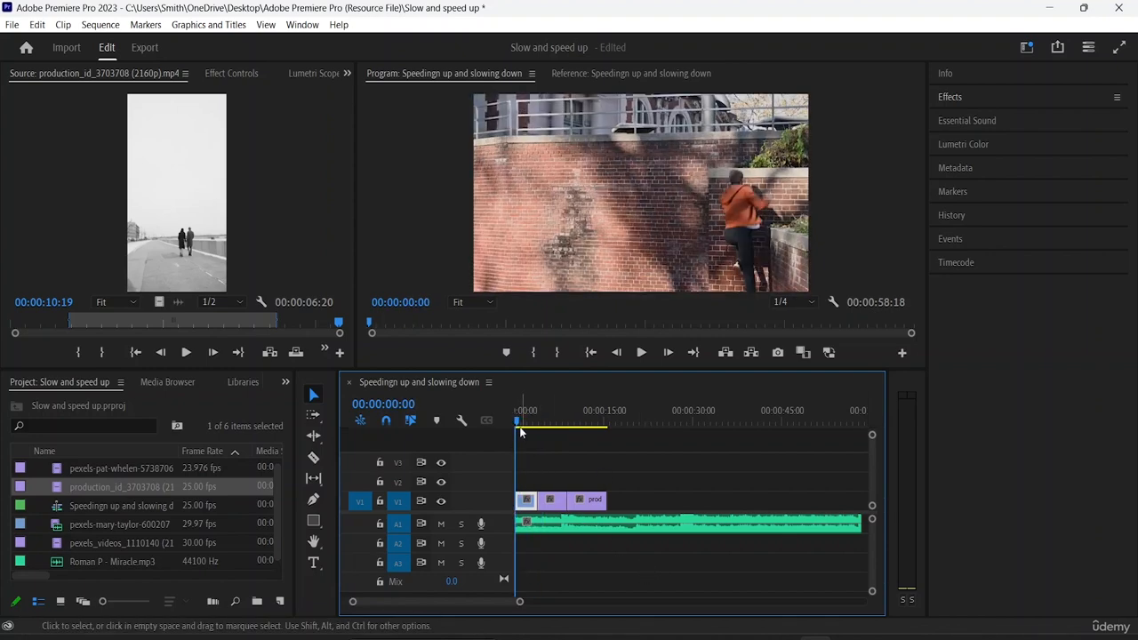
drag(517, 423, 650, 445)
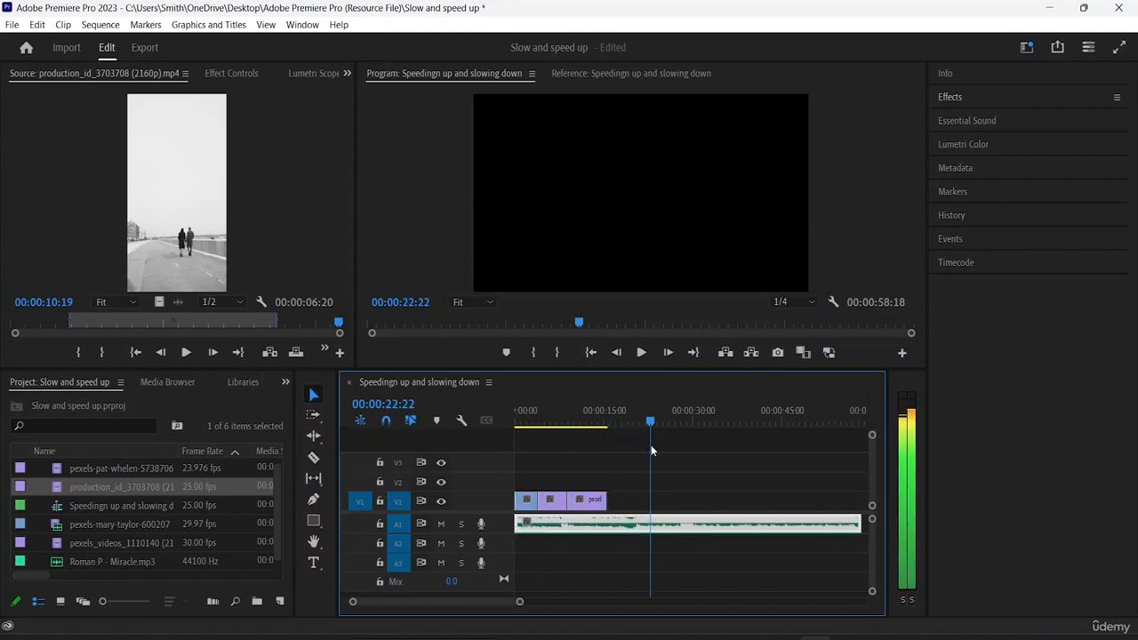
click(311, 459)
click(654, 524)
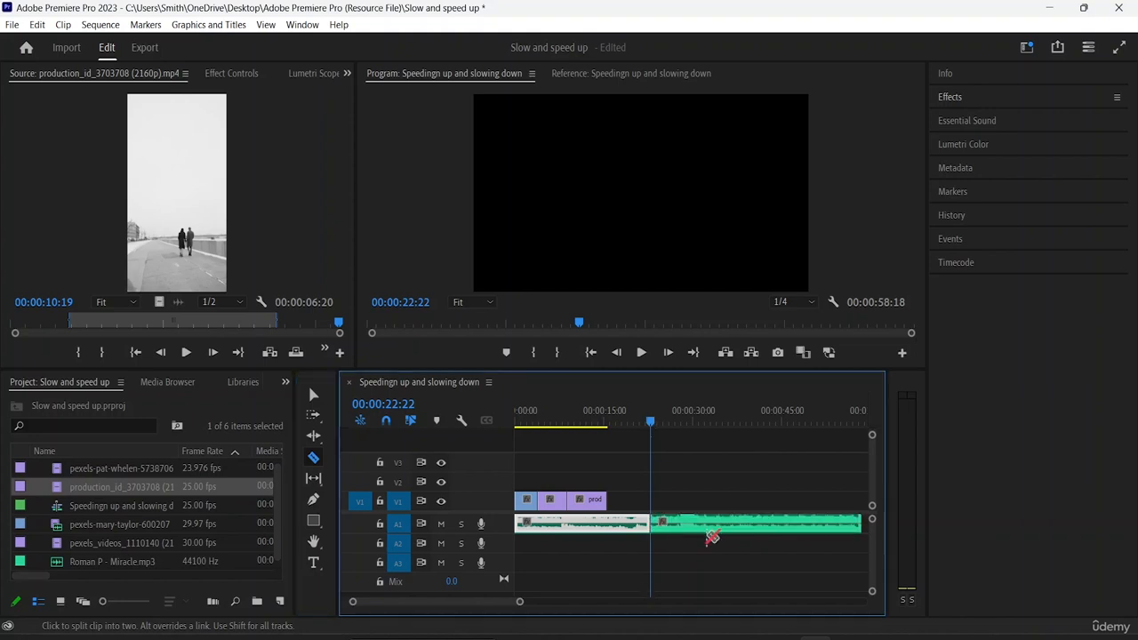
click(313, 394)
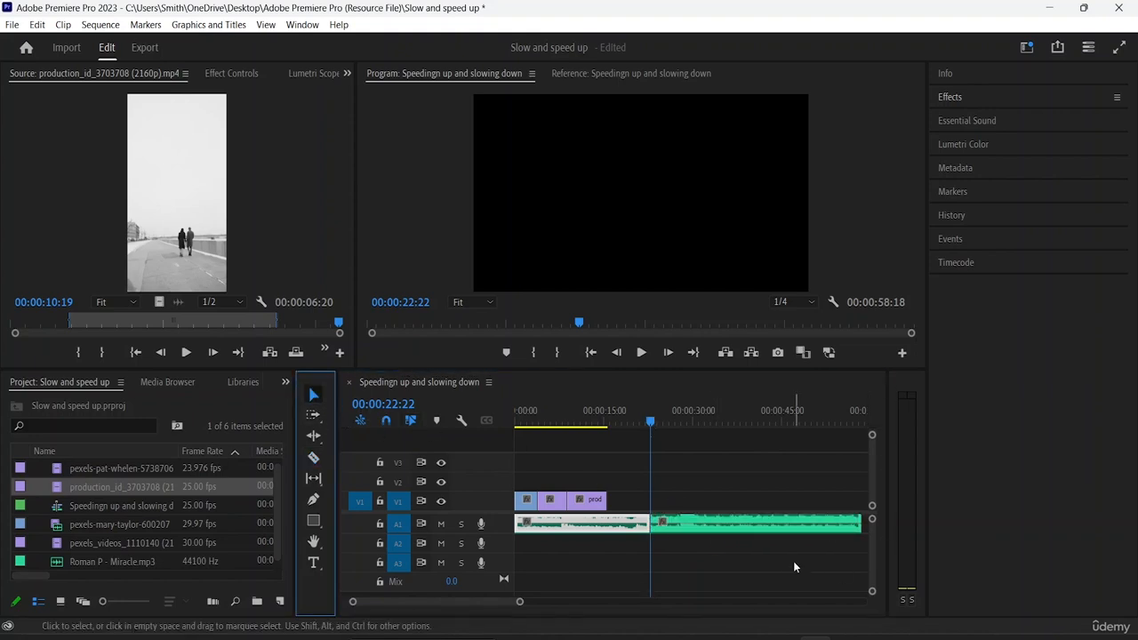
click(751, 526)
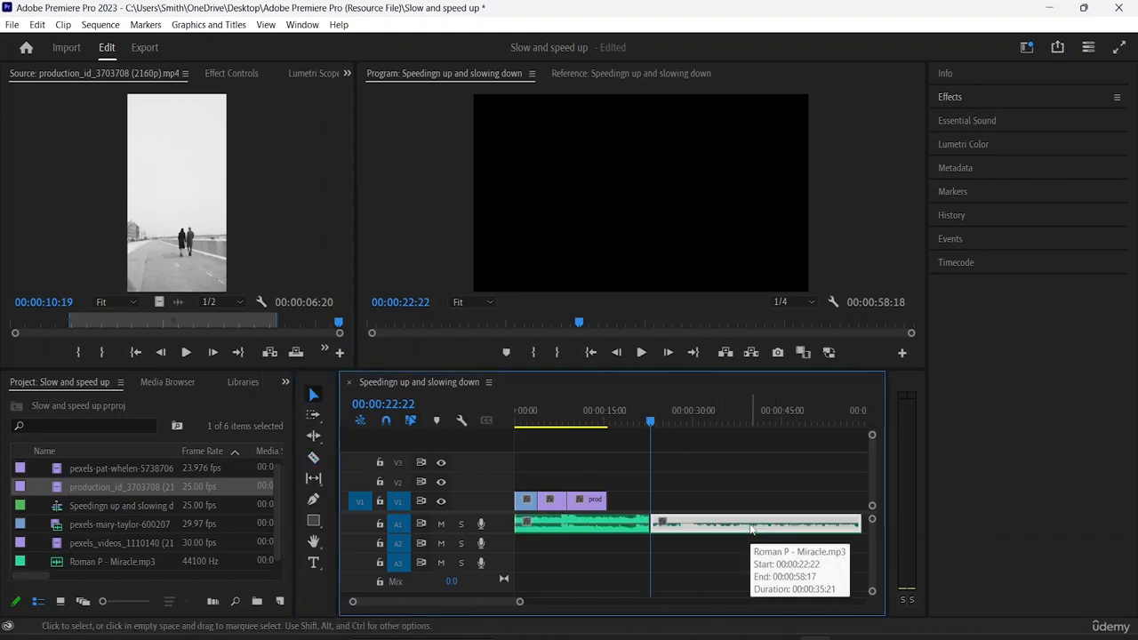
key(Delete)
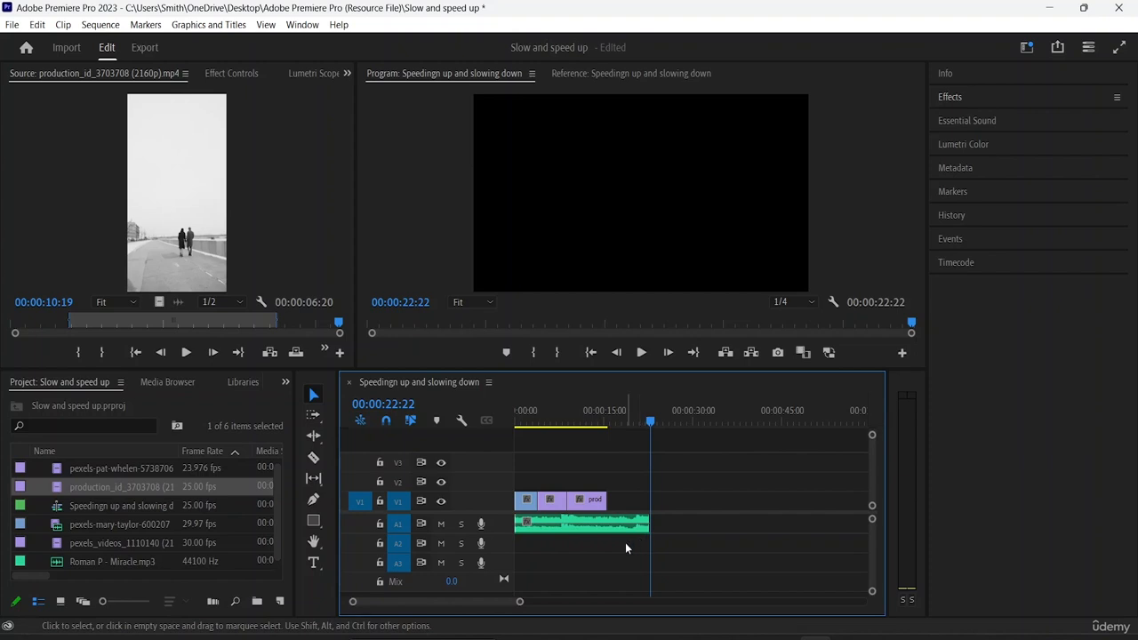
Play the first two seconds of the climbing clip from the sequence start and return the playhead to 00:00:00:00
click(567, 423)
drag(558, 428, 492, 416)
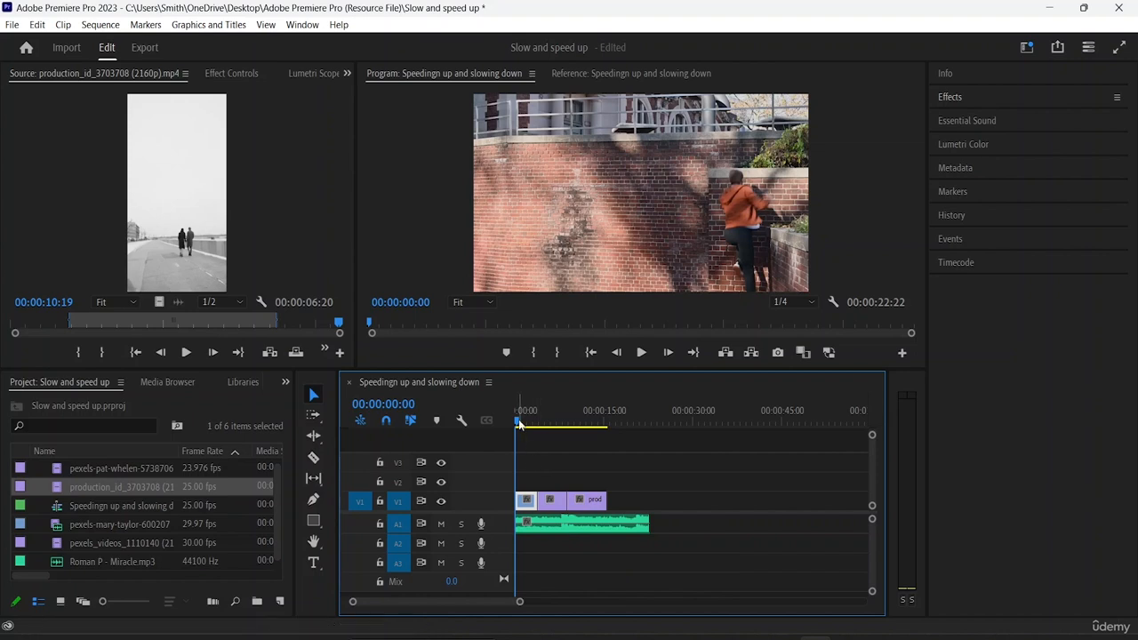
key(space)
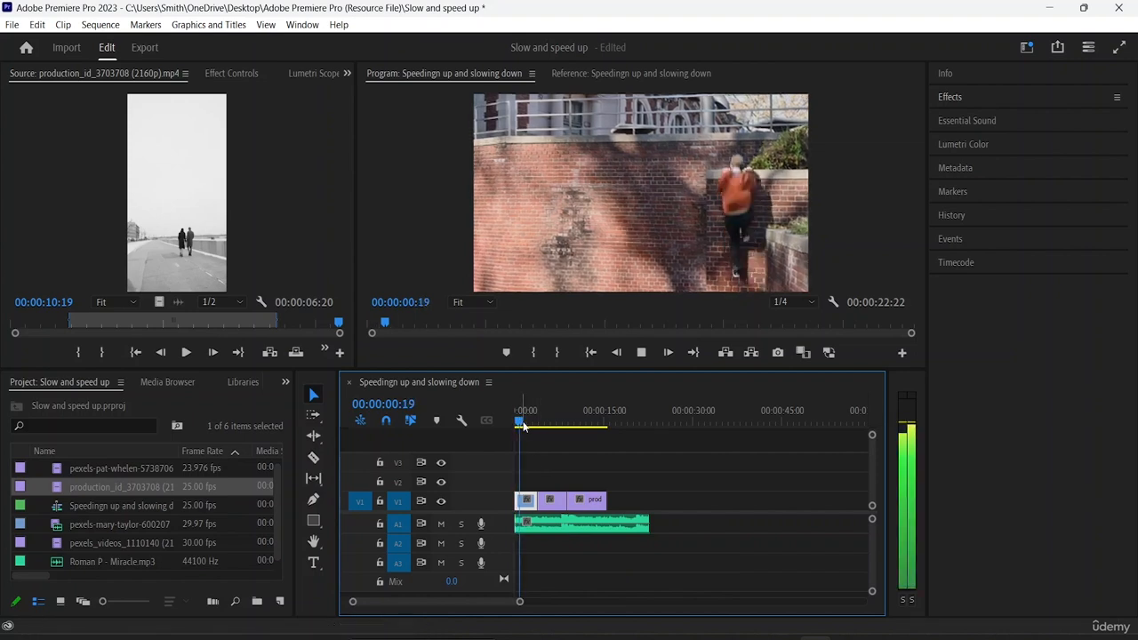
key(space)
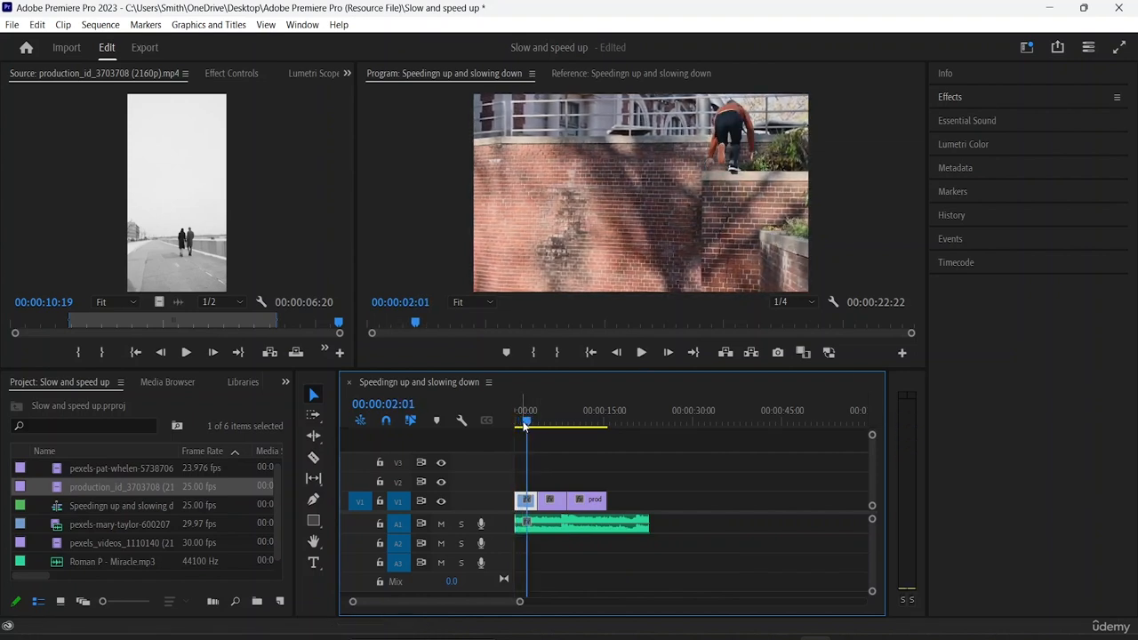
drag(530, 423, 486, 434)
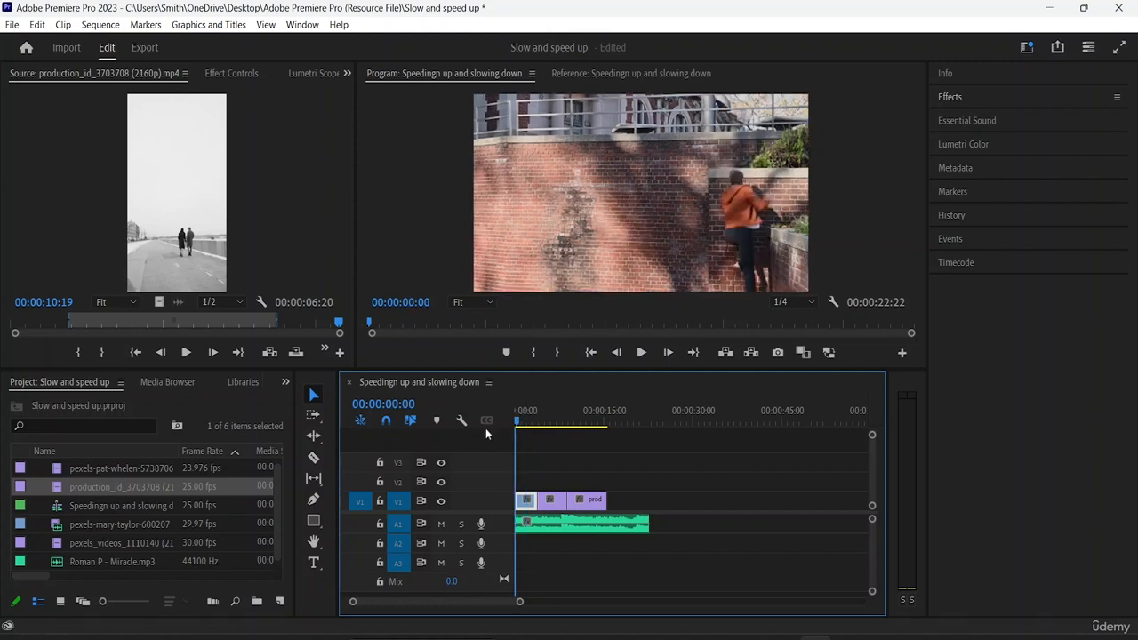
click(525, 500)
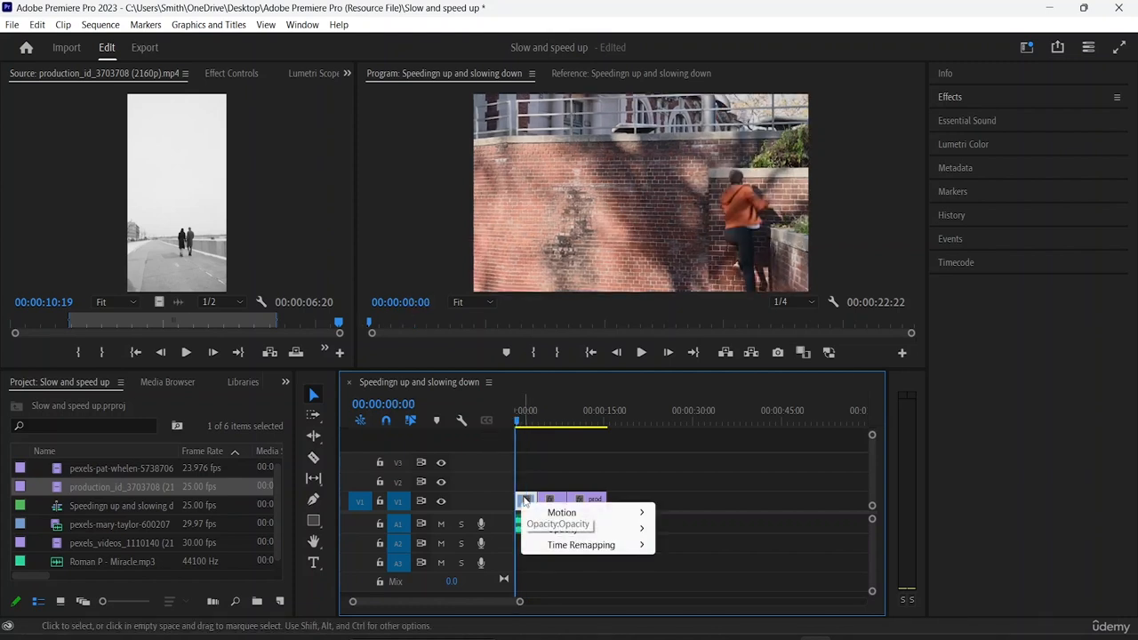
click(530, 502)
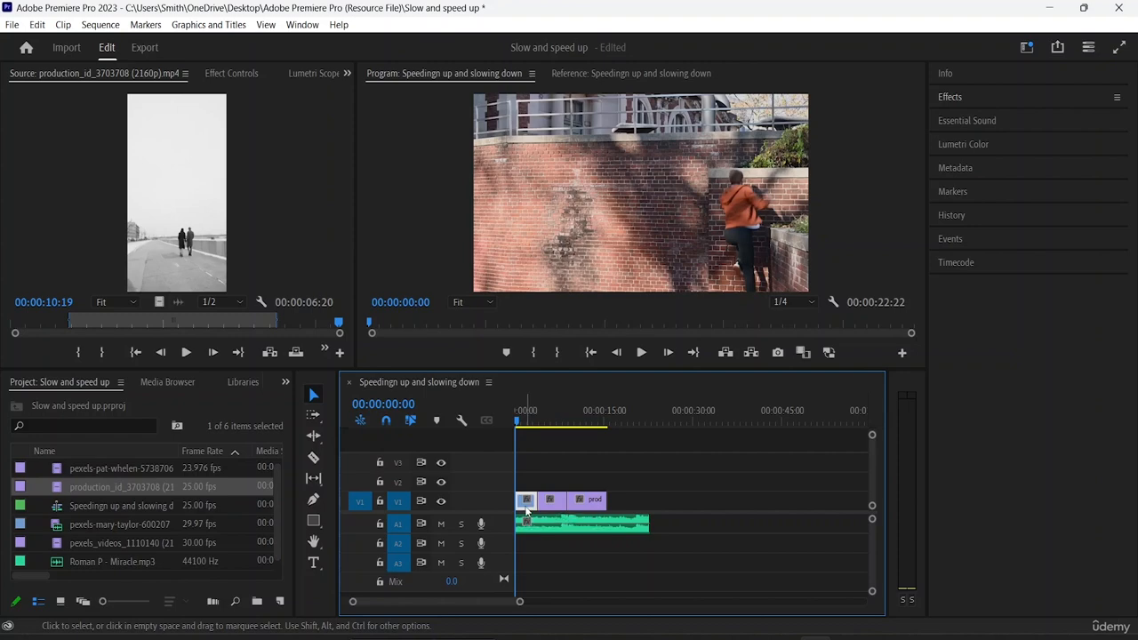
right_click(129, 482)
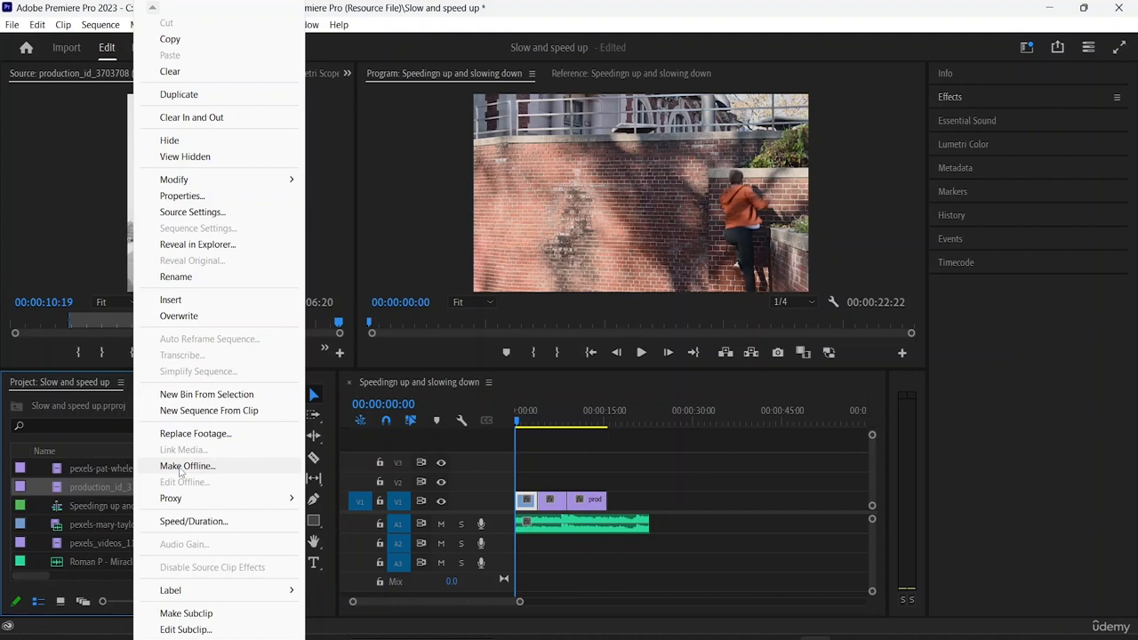
click(707, 600)
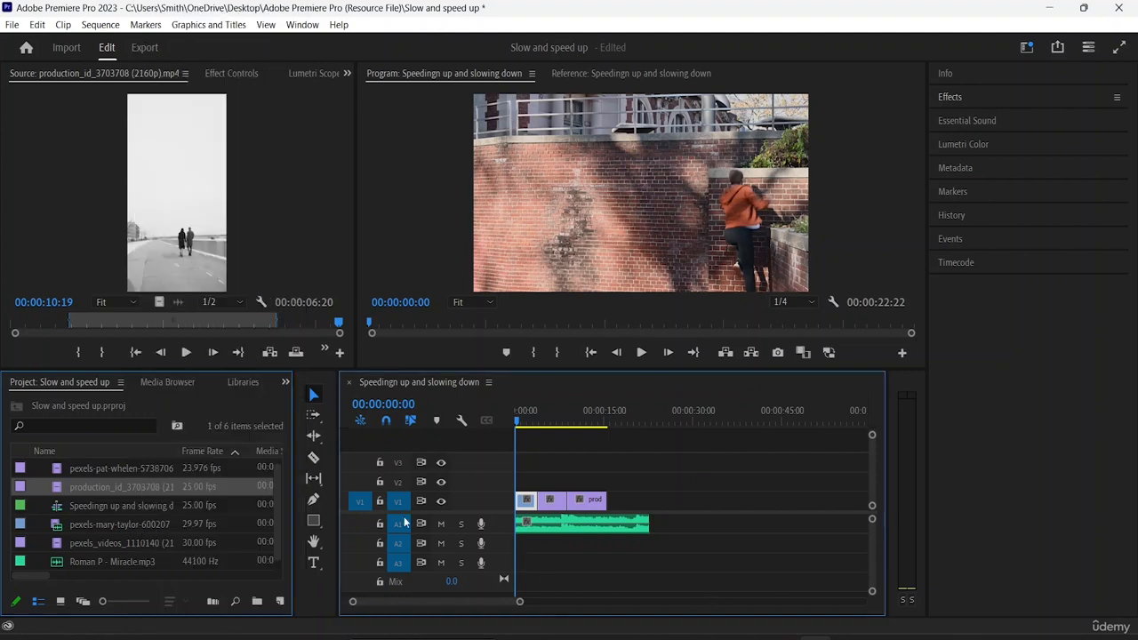
click(98, 462)
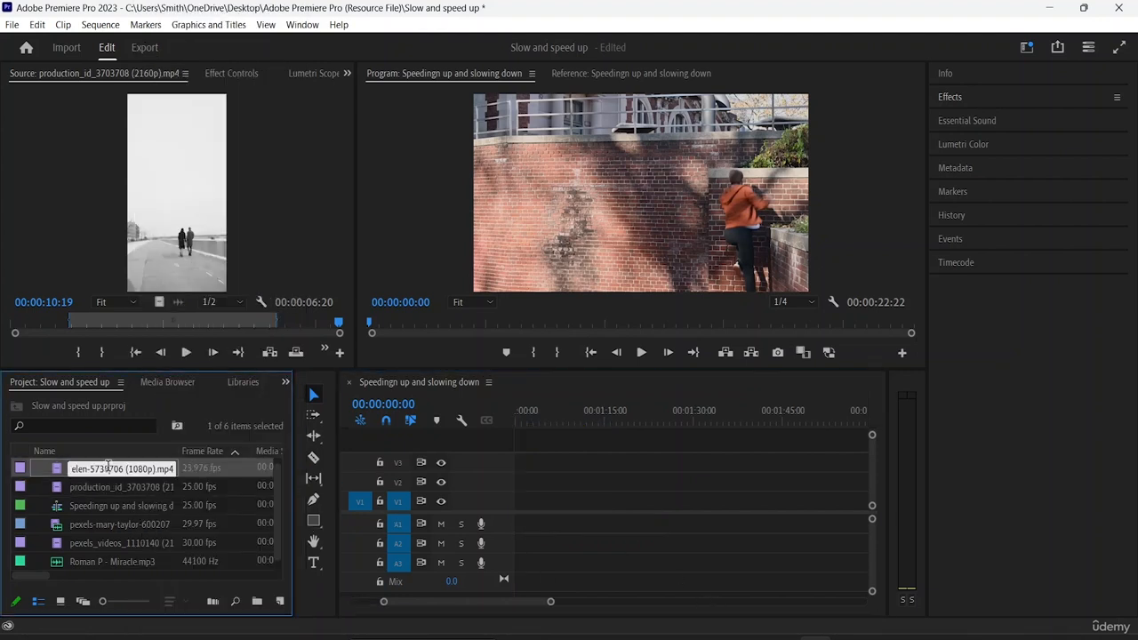
click(605, 493)
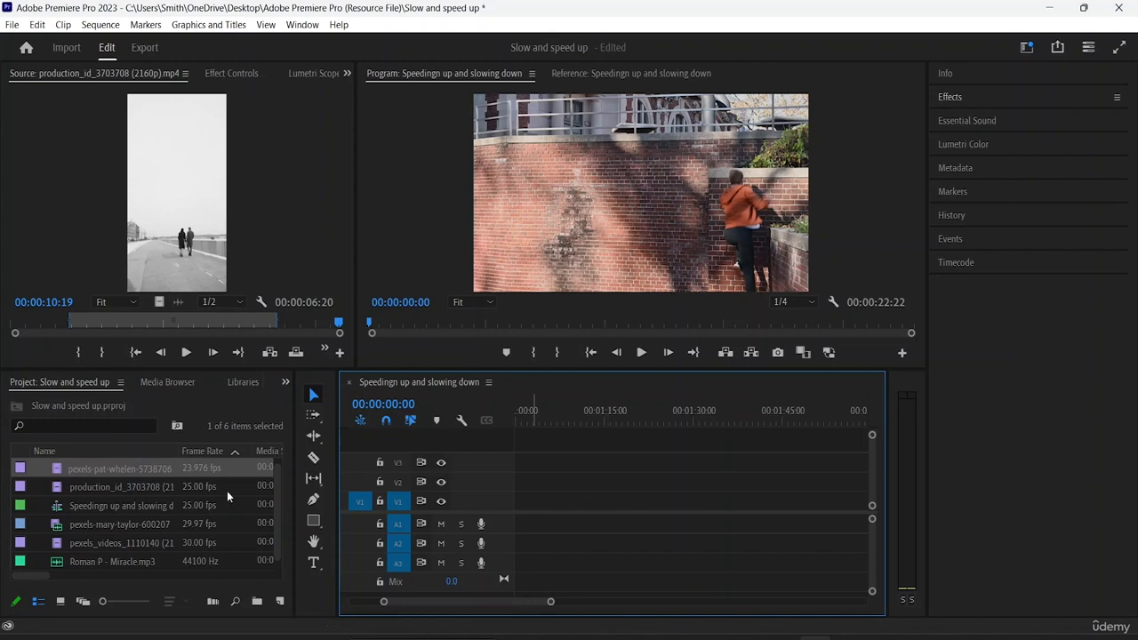
double_click(103, 488)
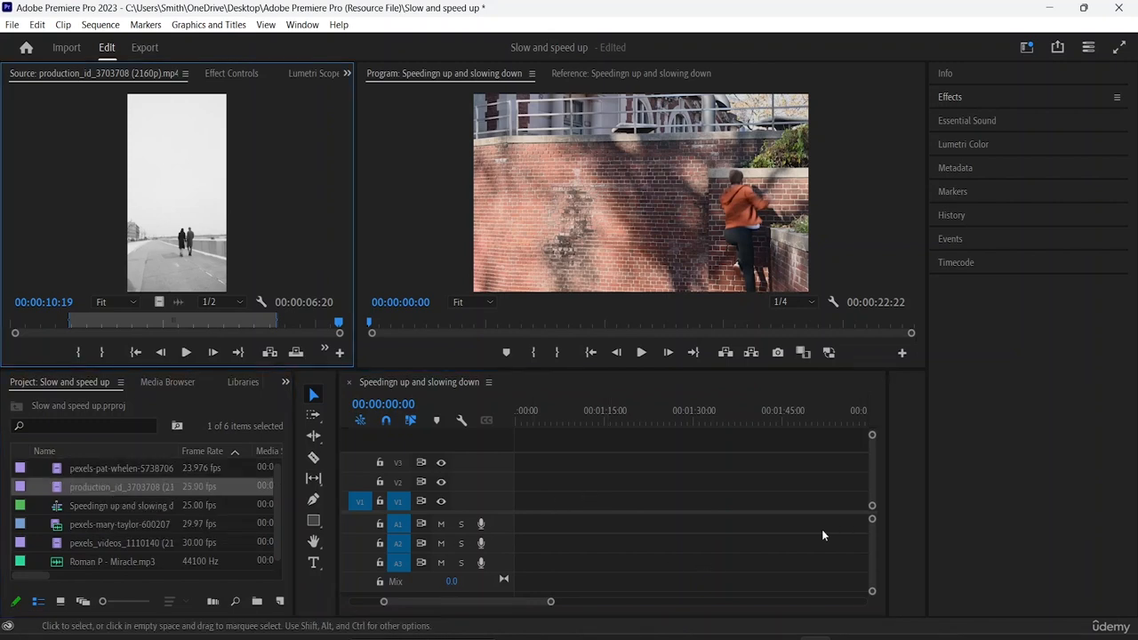
Adjust the timeline zoom until the three clips on V1 fill most of the track's visible width
click(531, 528)
key(minus)
key(minus)
key(minus)
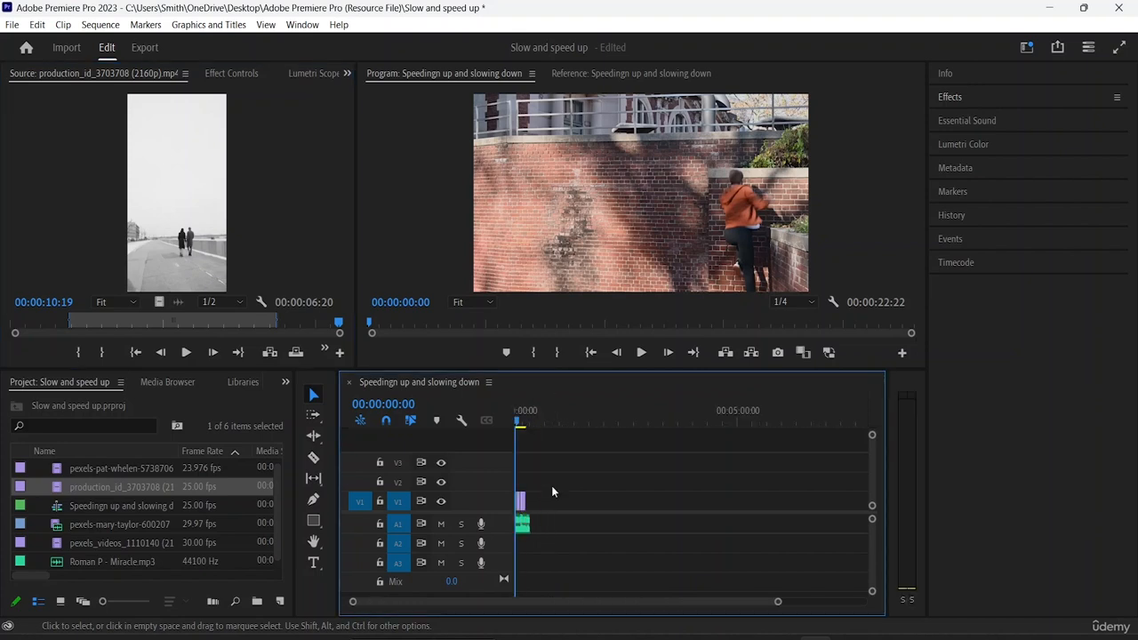
key(minus)
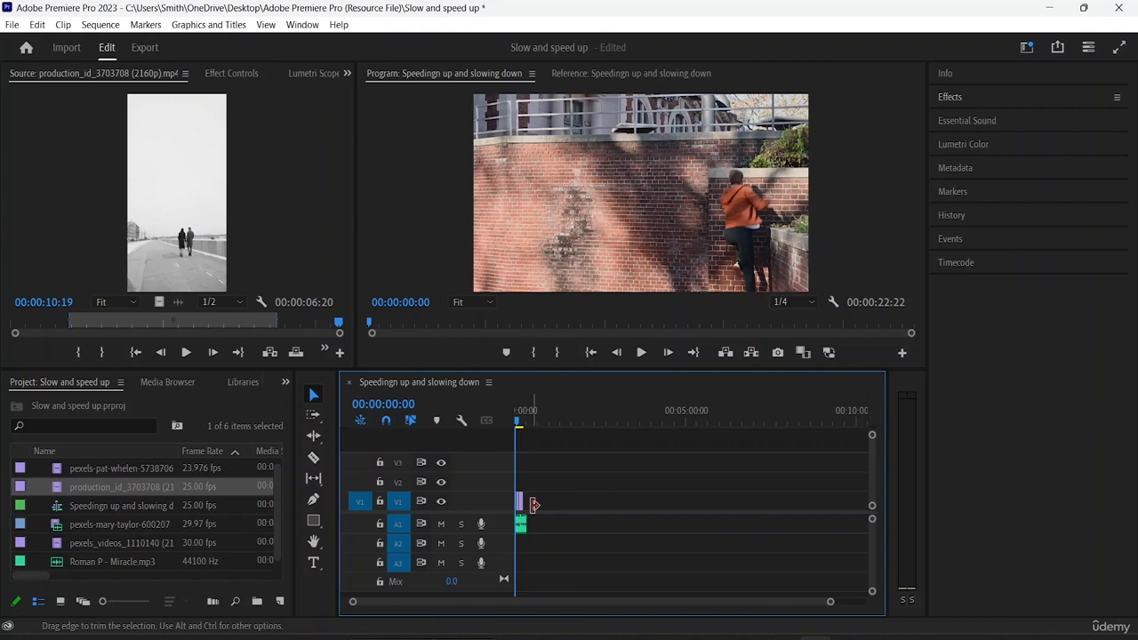
key(equal)
key(equal)
key(equal)
key(equal)
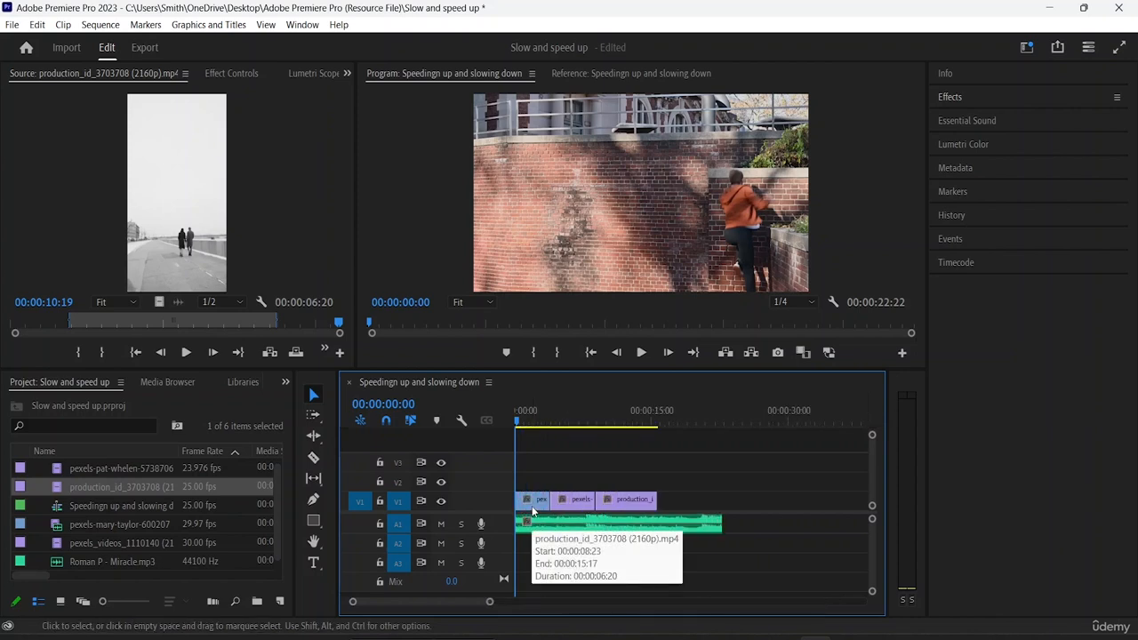
key(equal)
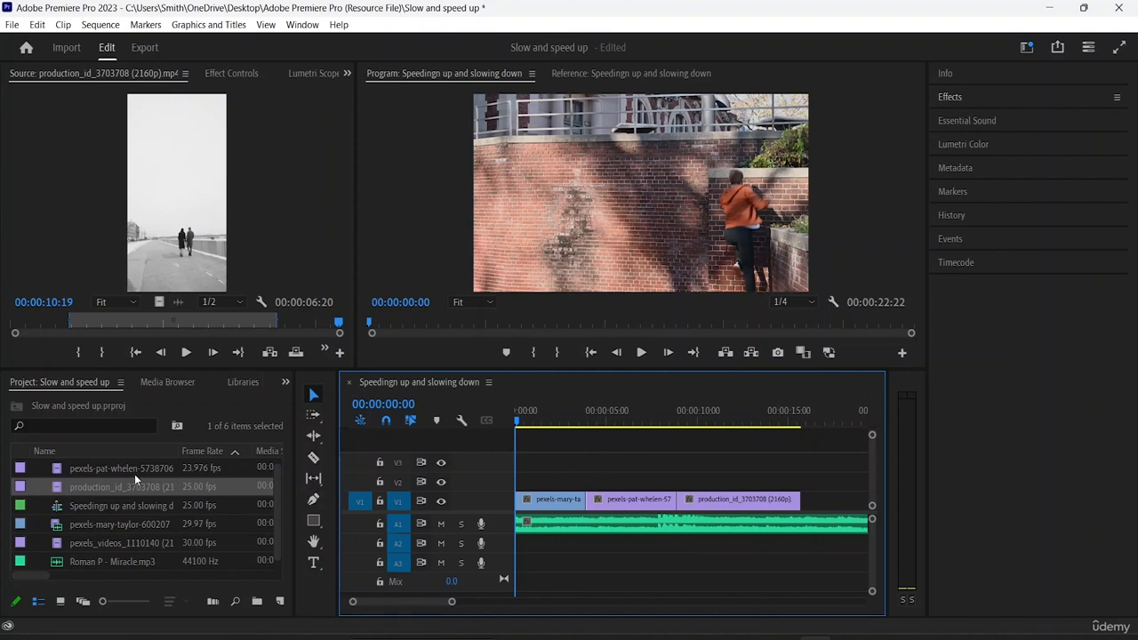
Load the climbing clip into the Source Monitor and move its playhead to 00:00:02:24
click(100, 468)
click(100, 468)
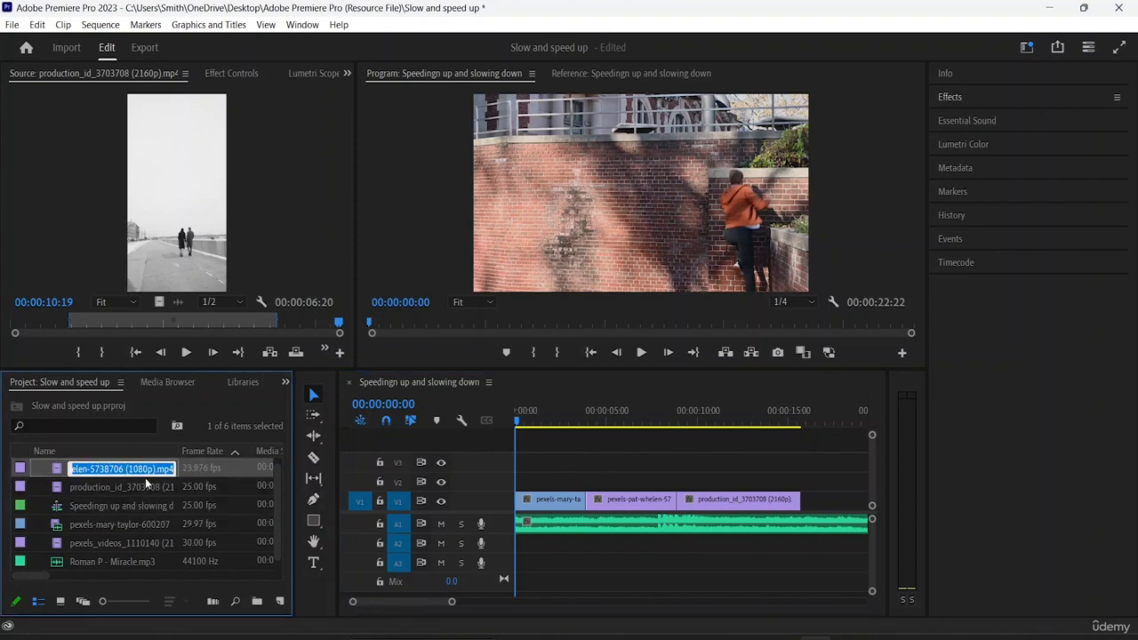
click(129, 505)
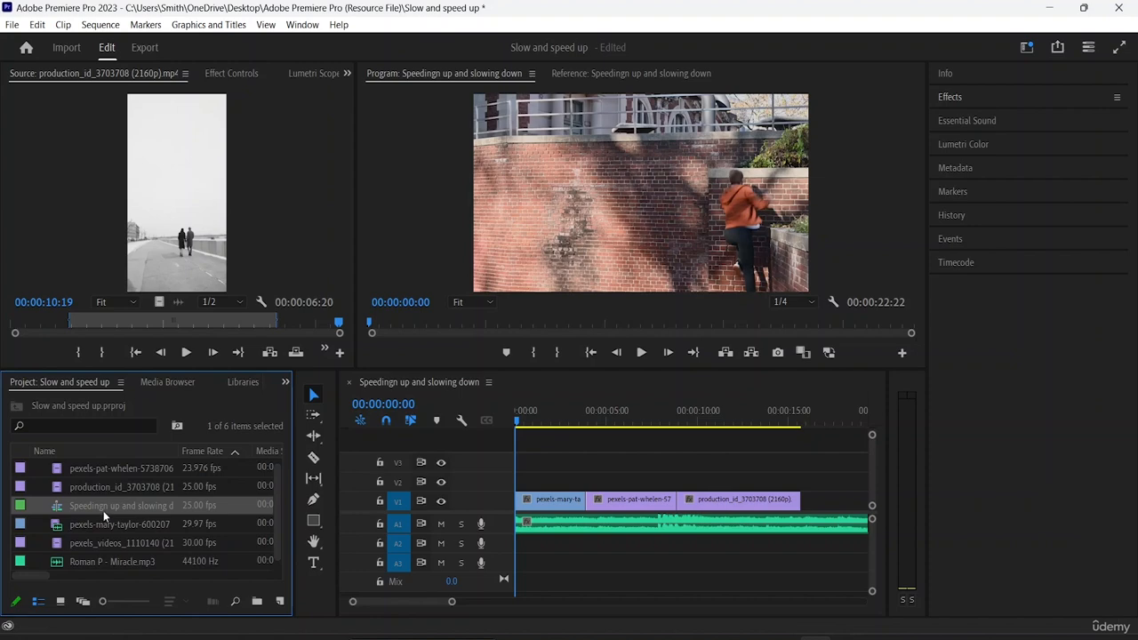
double_click(112, 530)
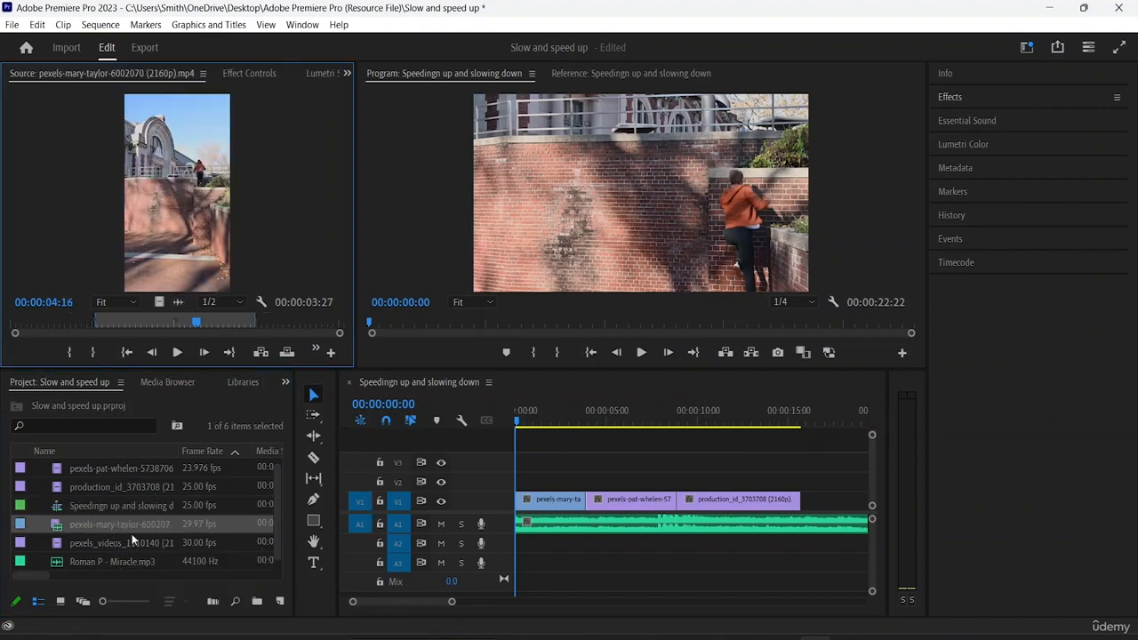
mouse_move(128, 524)
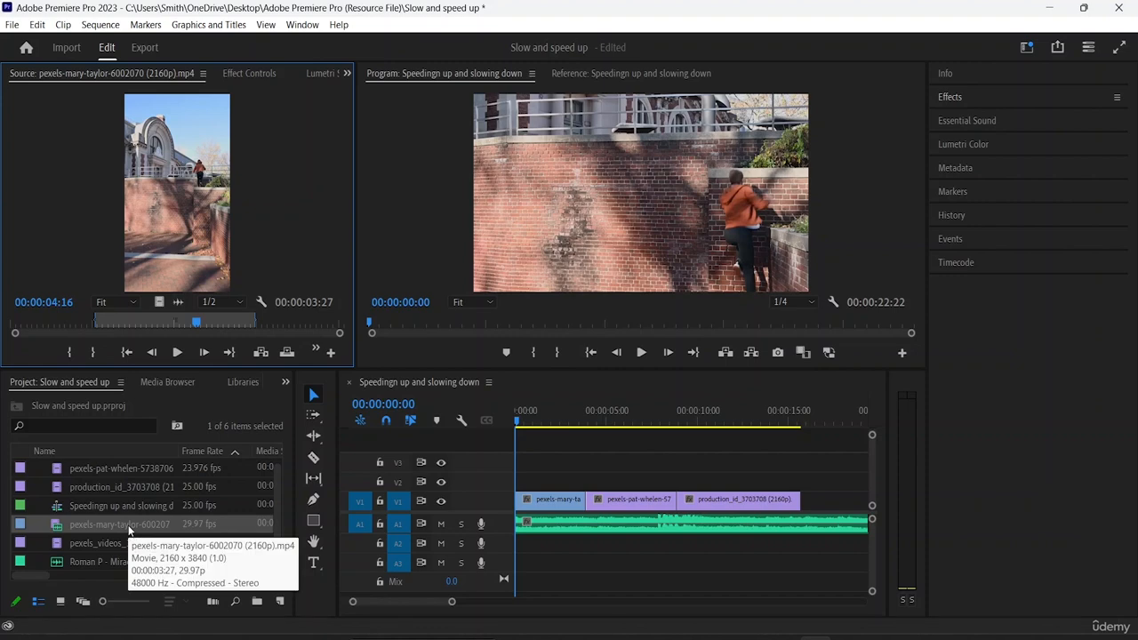
right_click(170, 328)
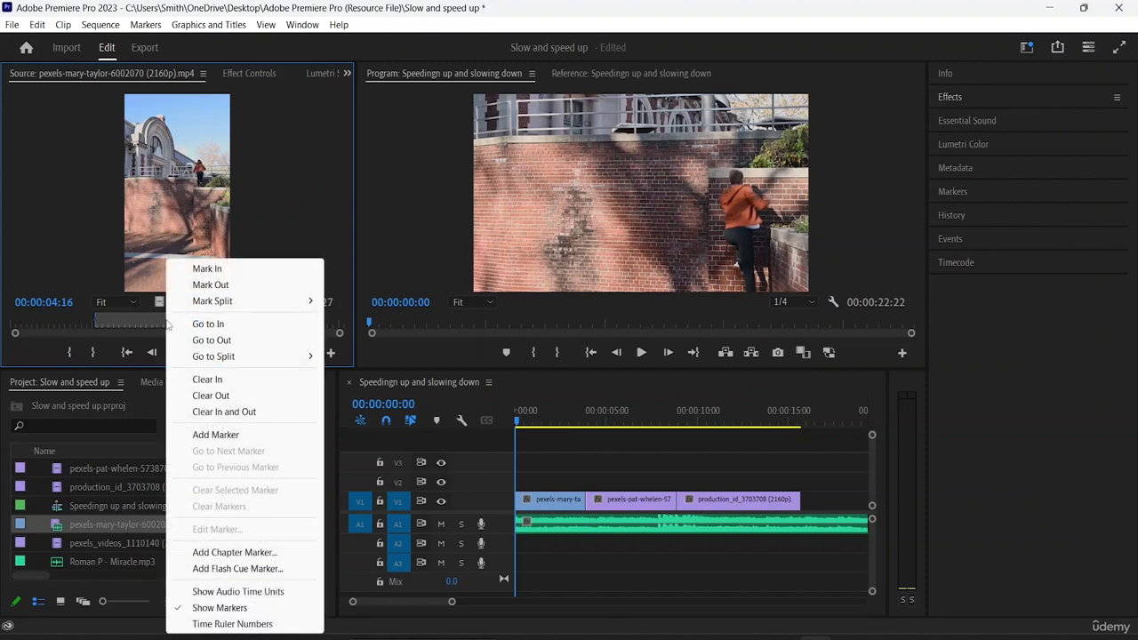
click(126, 320)
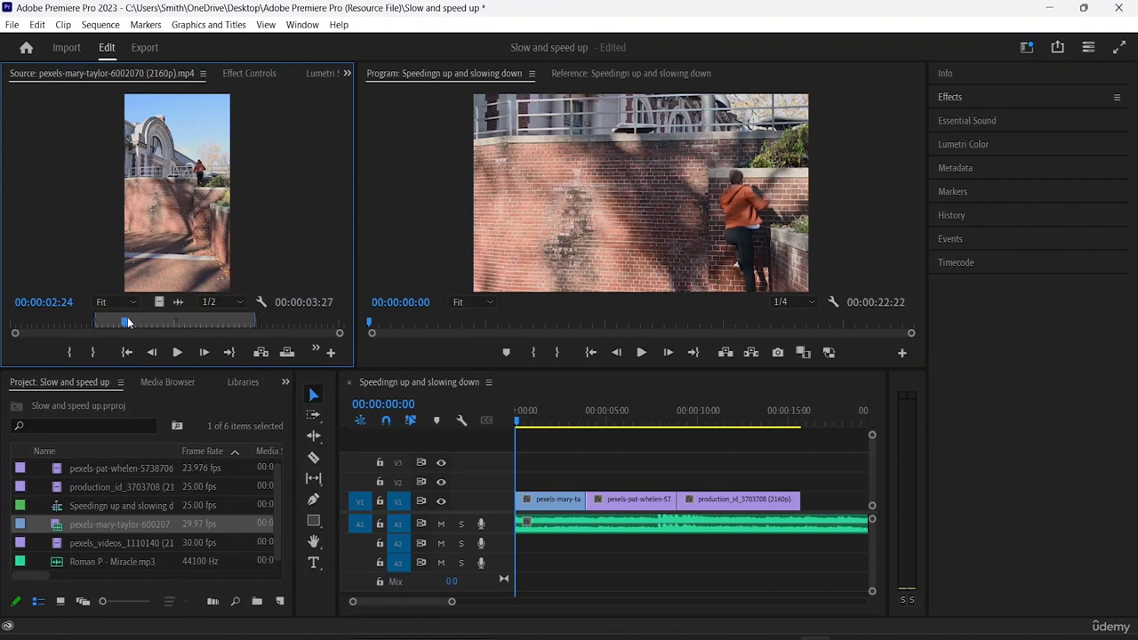
Slow the climbing clip on V1 to 40% speed with Frame Sampling interpolation and play the sequence through to 00:00:05:01
click(548, 500)
right_click(547, 502)
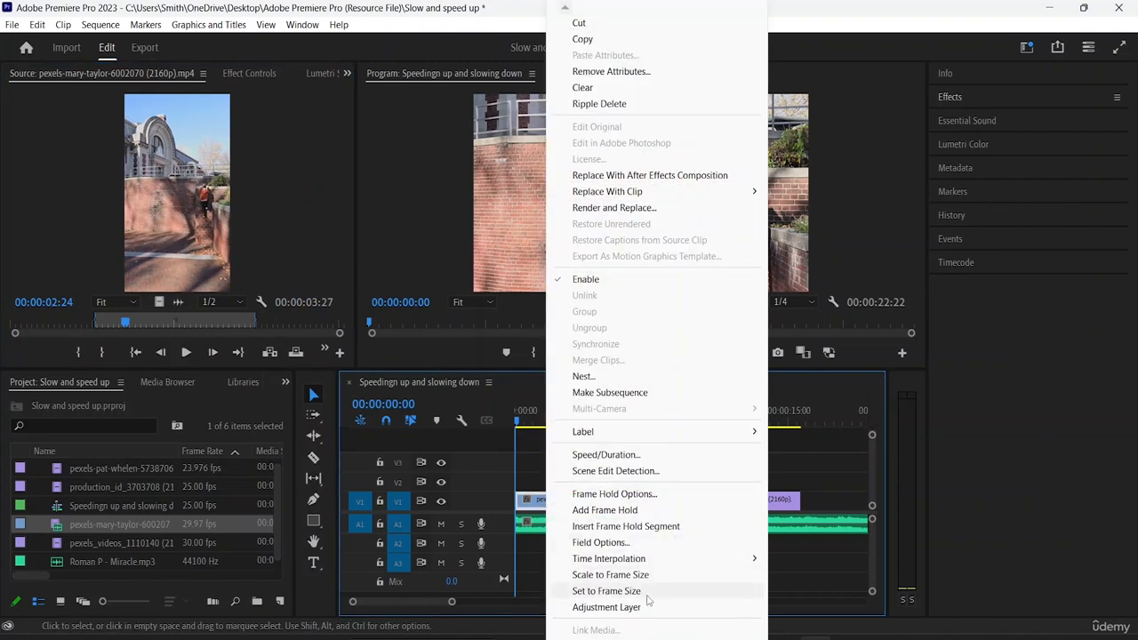
click(623, 457)
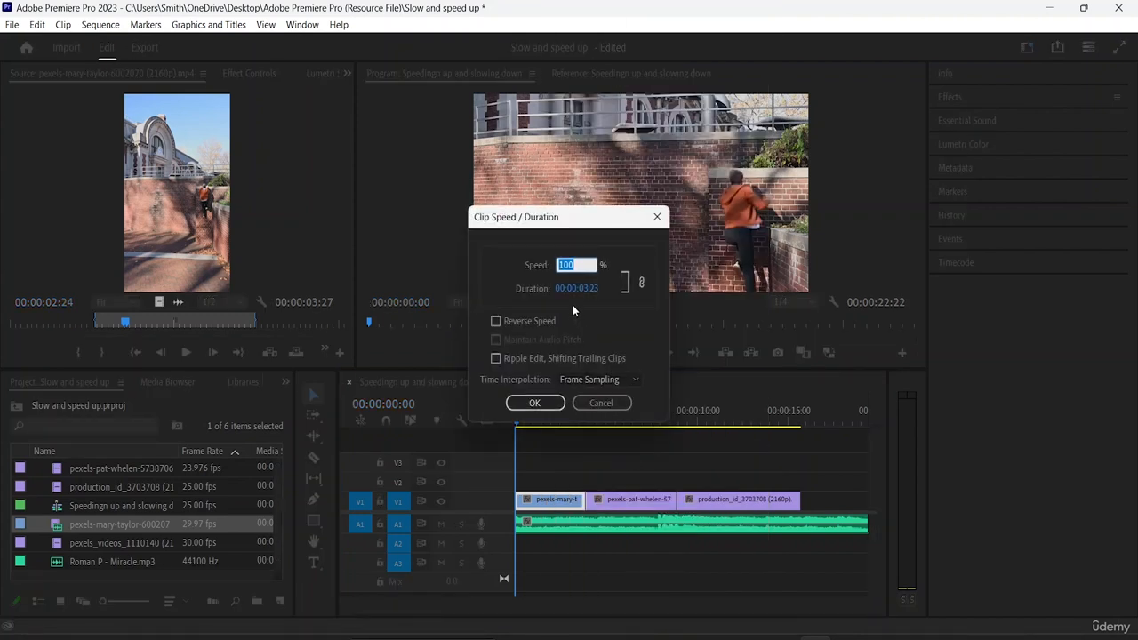
text(100)
key(BackSpace)
click(596, 380)
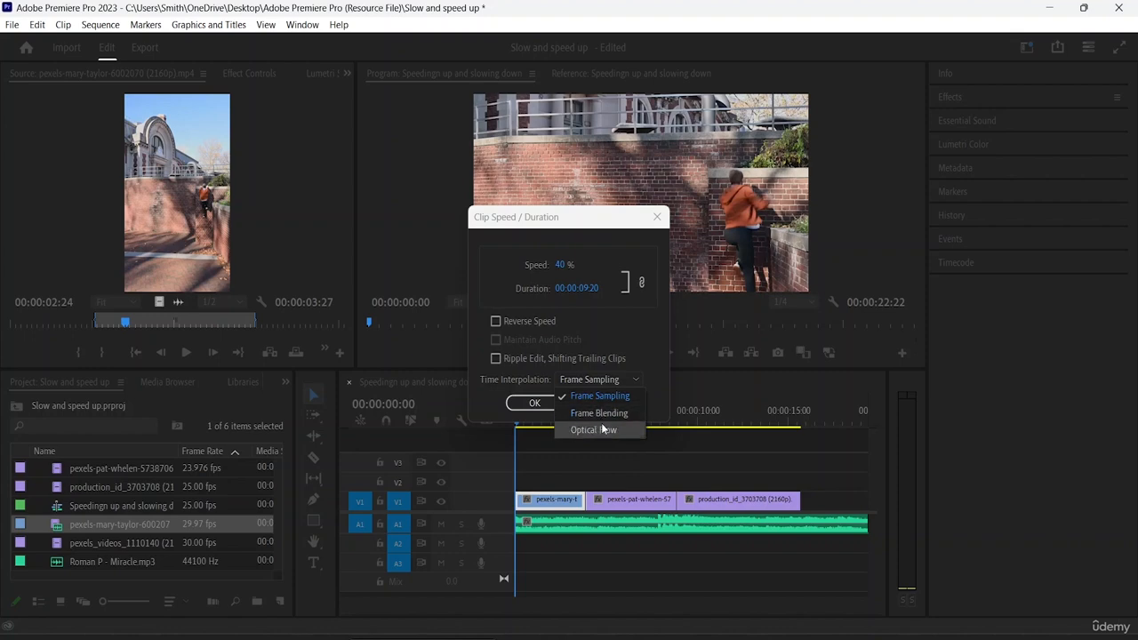
click(613, 399)
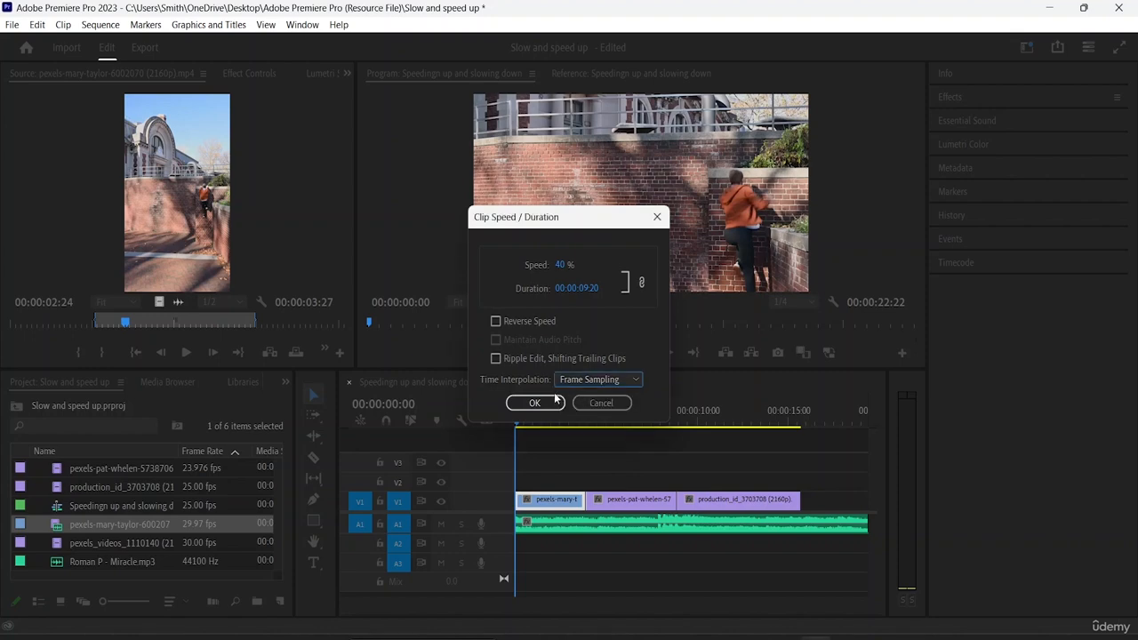
click(535, 404)
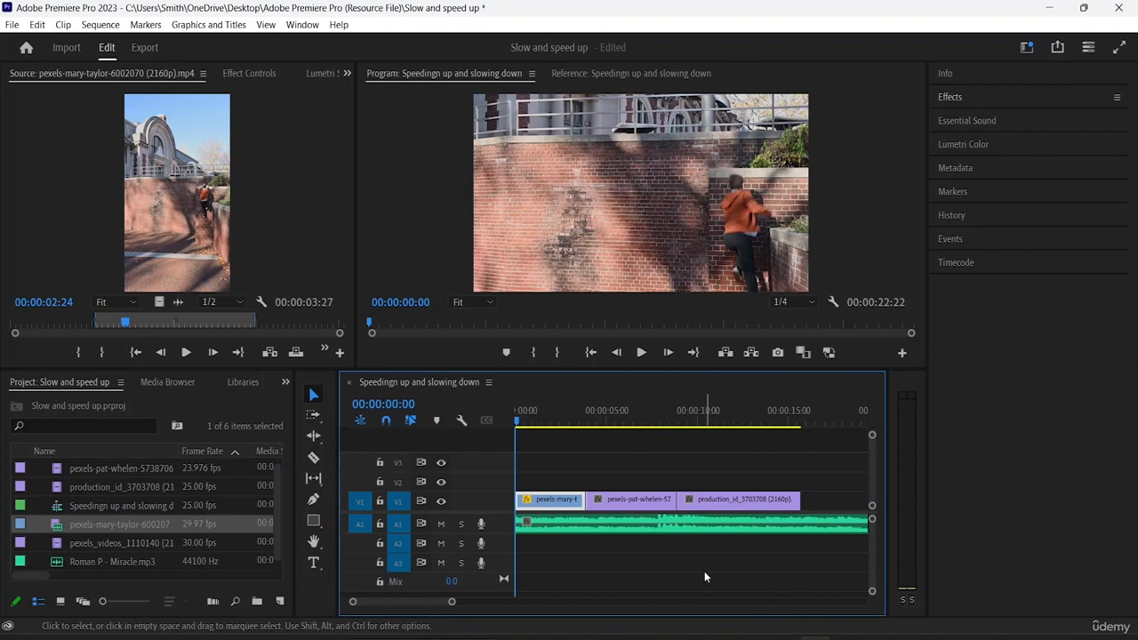
key(space)
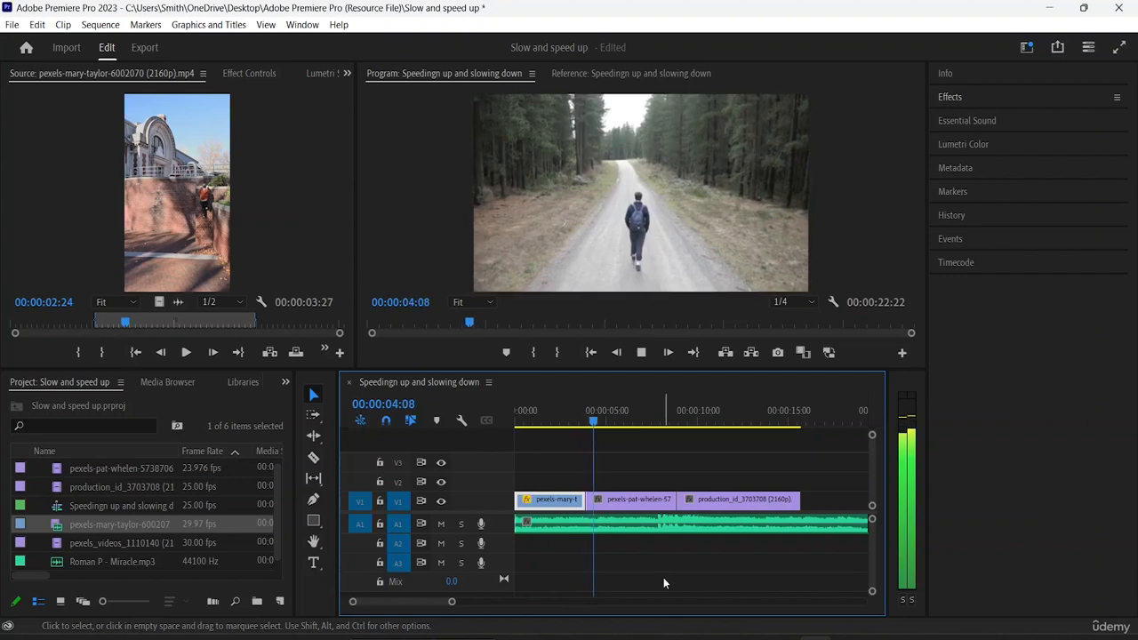
key(space)
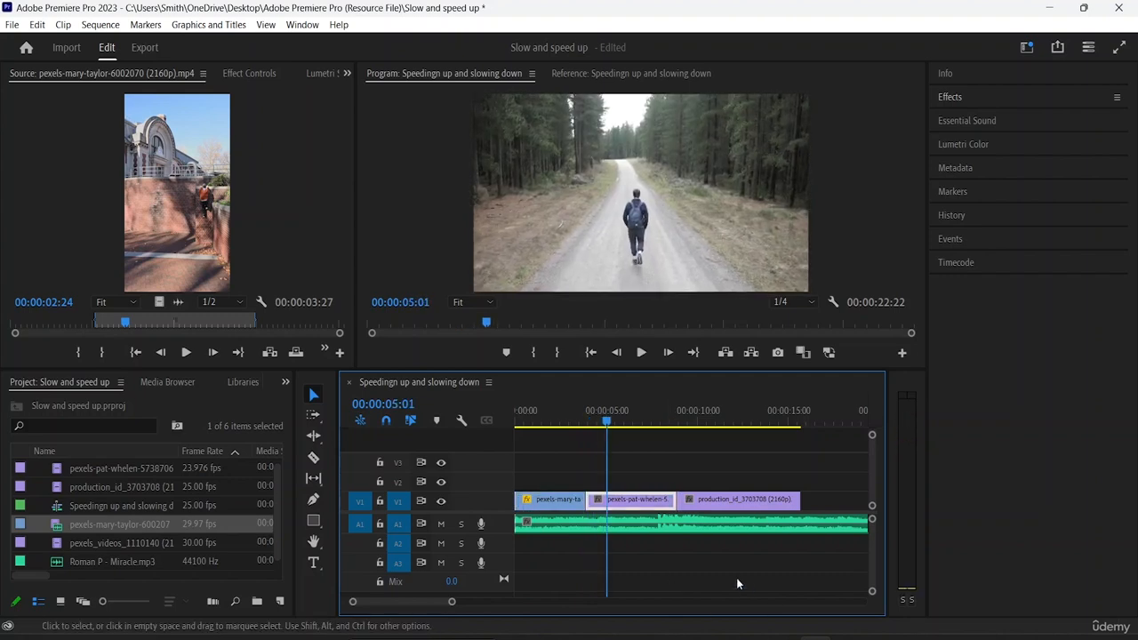
Speed up the forest-road clip on V1 to 150%
right_click(625, 506)
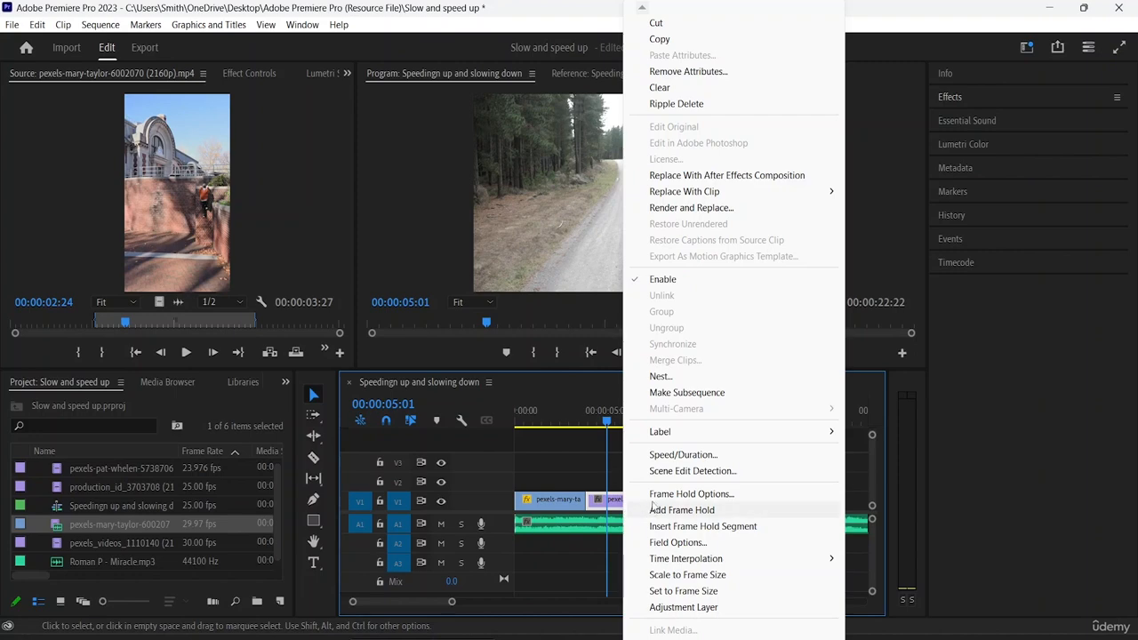
click(678, 454)
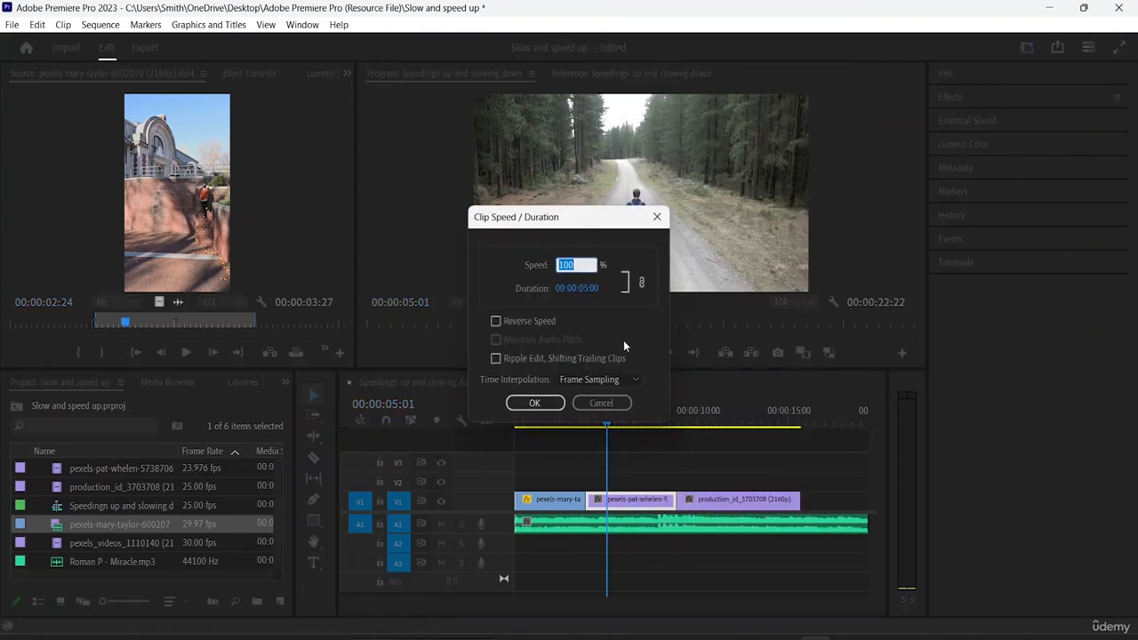
click(582, 264)
text(15)
click(547, 404)
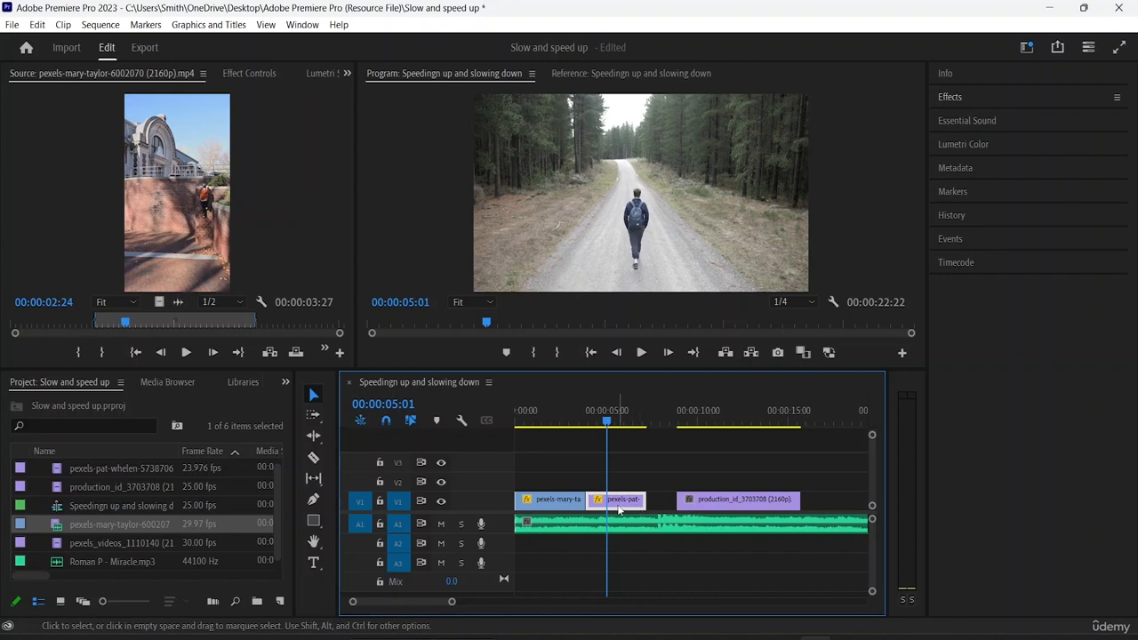
Move the production_id_3703708 clip earlier on V1 so it directly follows the sped-up forest-road clip
click(707, 505)
drag(707, 505, 678, 503)
click(800, 490)
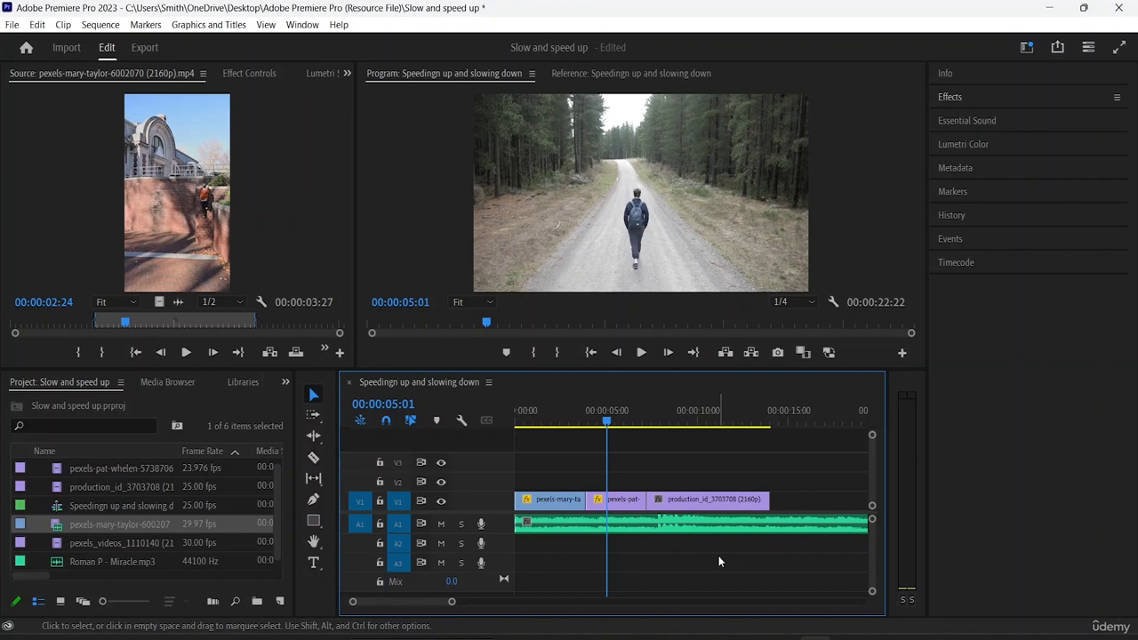
Play the sequence from near the end of the climbing clip to 00:00:12:15 and select the production_id_3703708 clip
click(603, 424)
click(579, 426)
key(space)
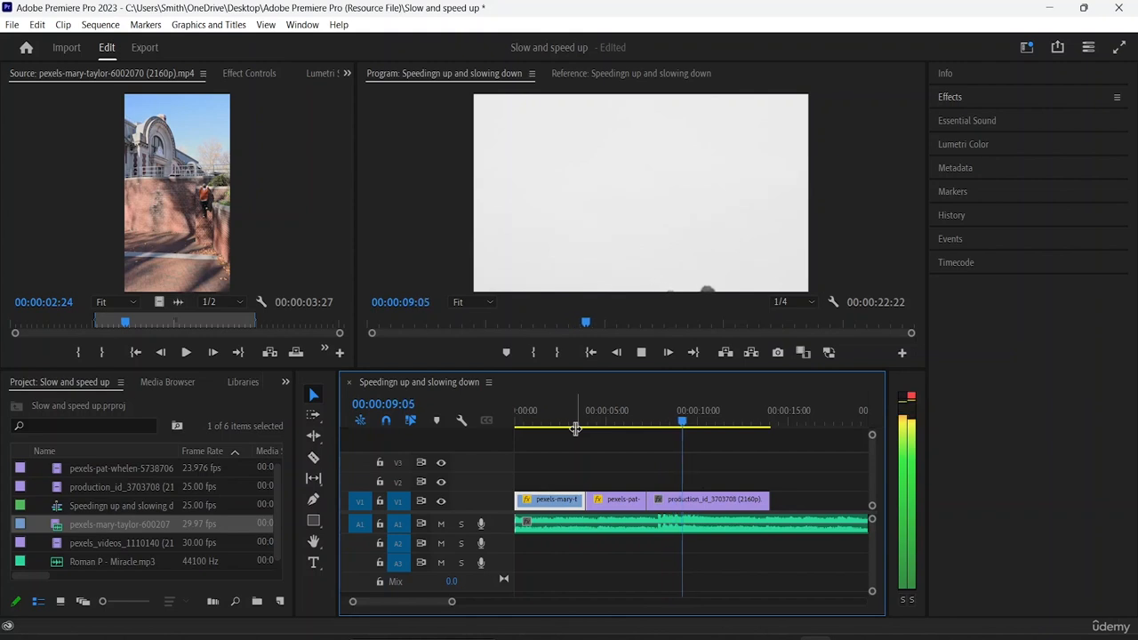
click(687, 503)
key(space)
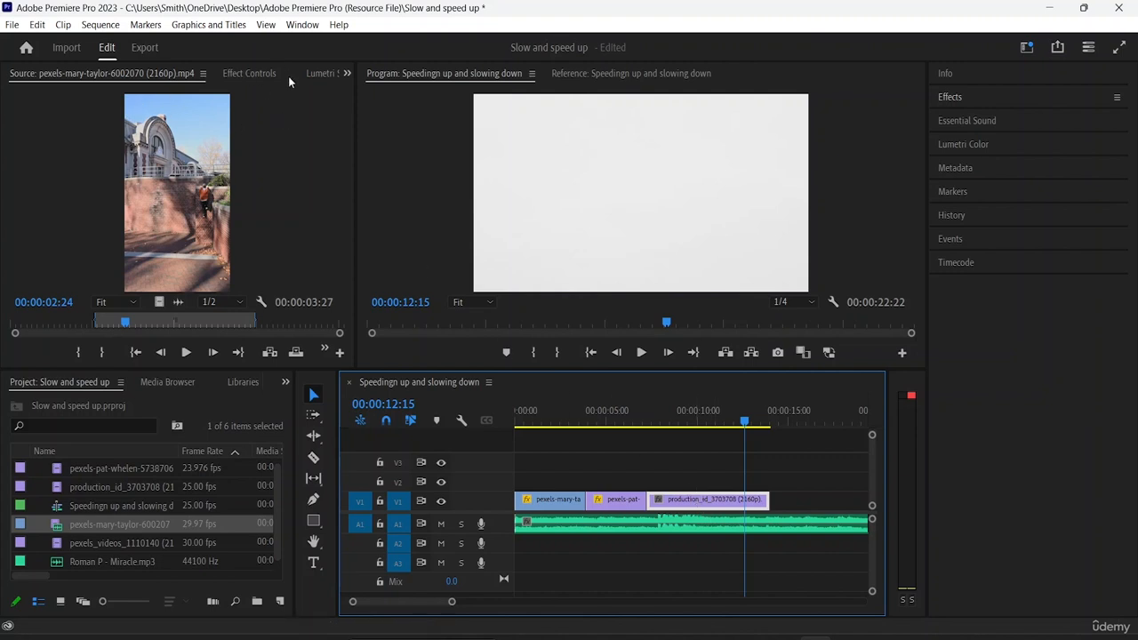
Set the production_id_3703708 clip's scale to 24 and its horizontal position to 492
click(262, 71)
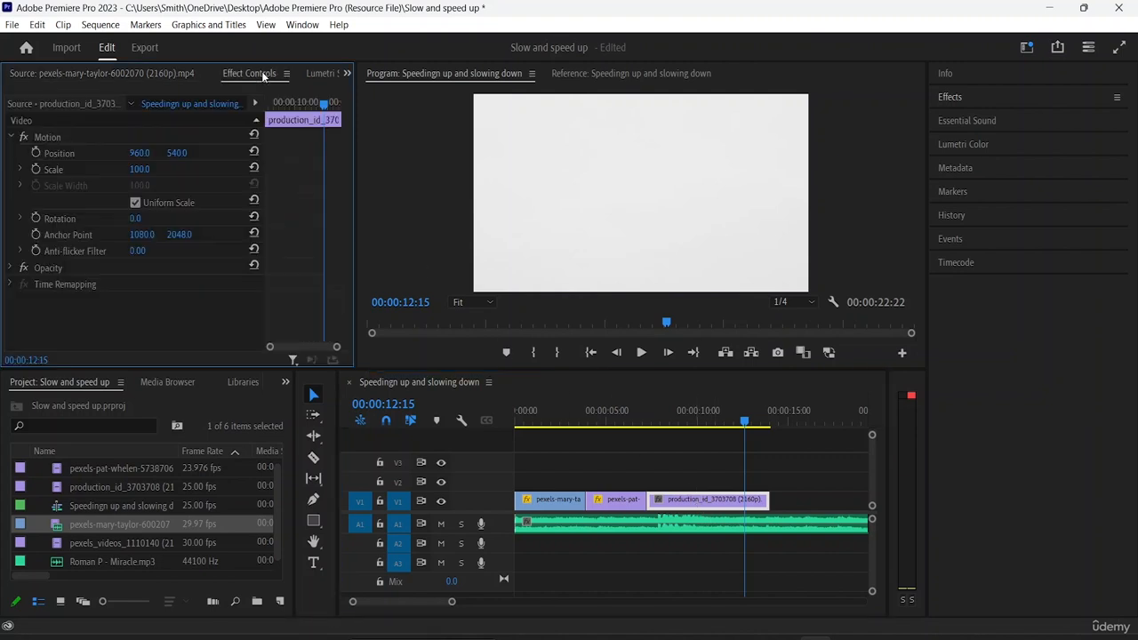
click(139, 168)
text(55)
key(Return)
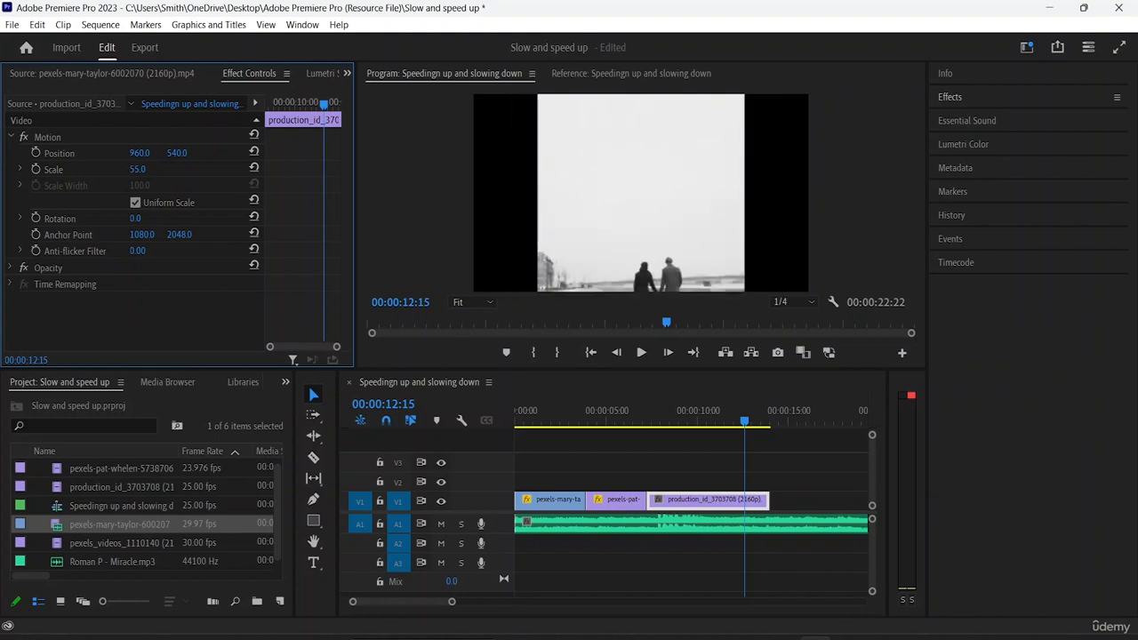
mouse_move(137, 169)
mouse_down()
mouse_move(108, 169)
mouse_move(152, 169)
mouse_up()
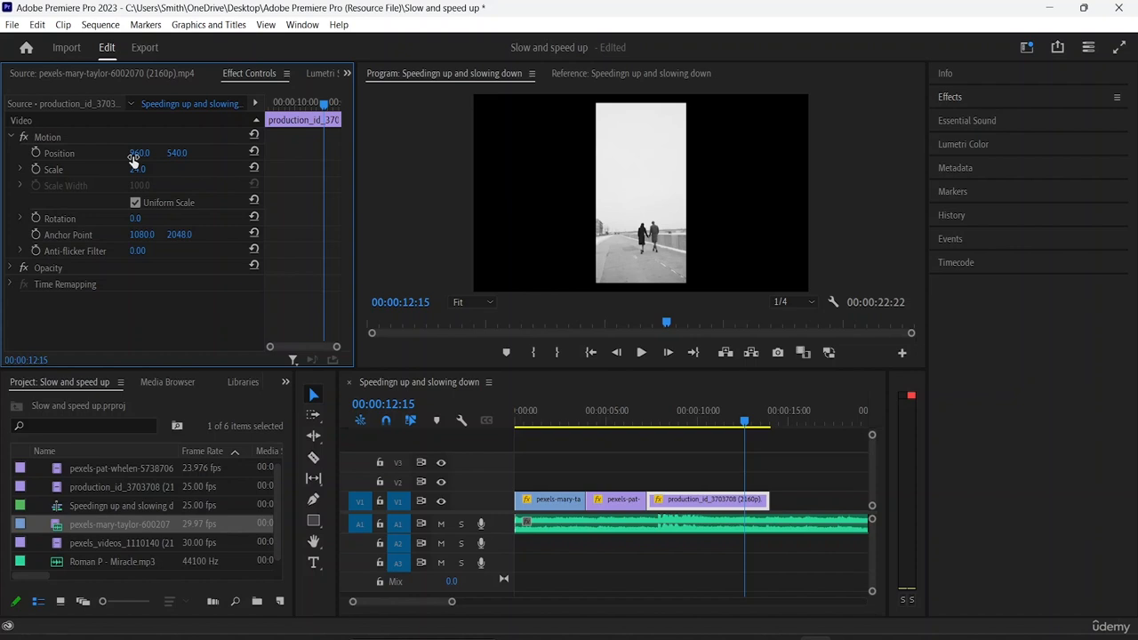
drag(135, 158, 68, 157)
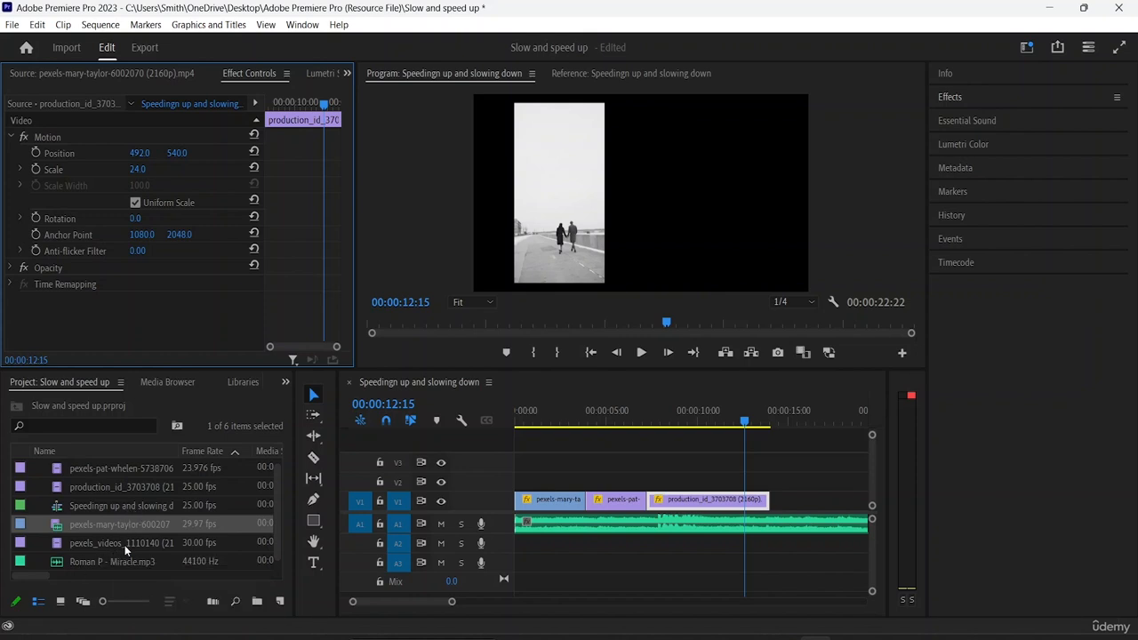
click(125, 545)
click(125, 545)
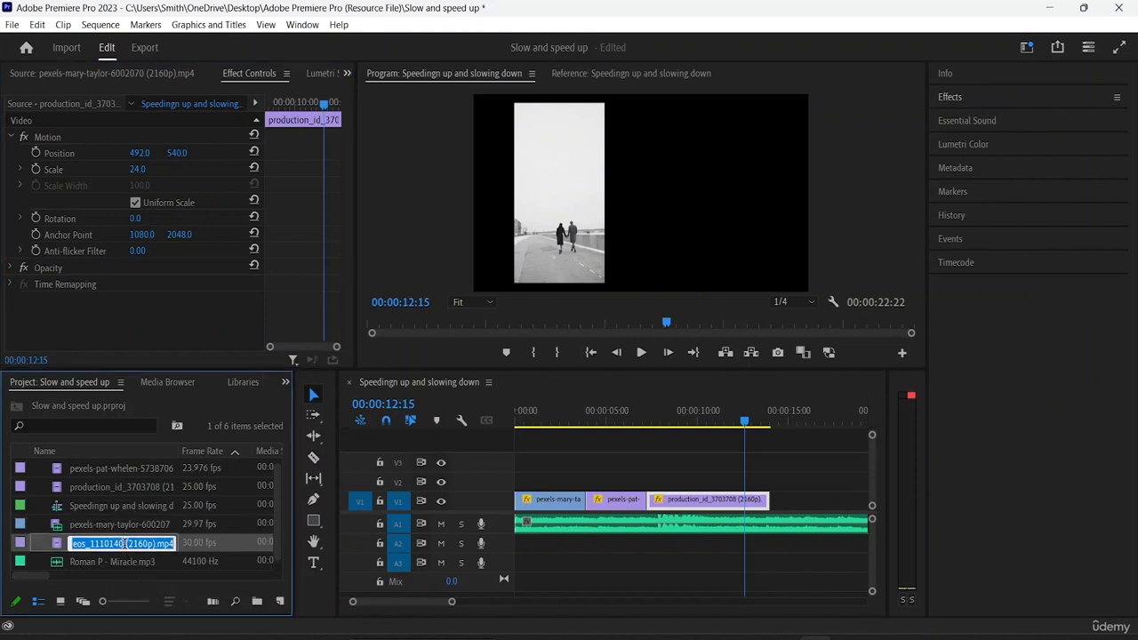
click(177, 578)
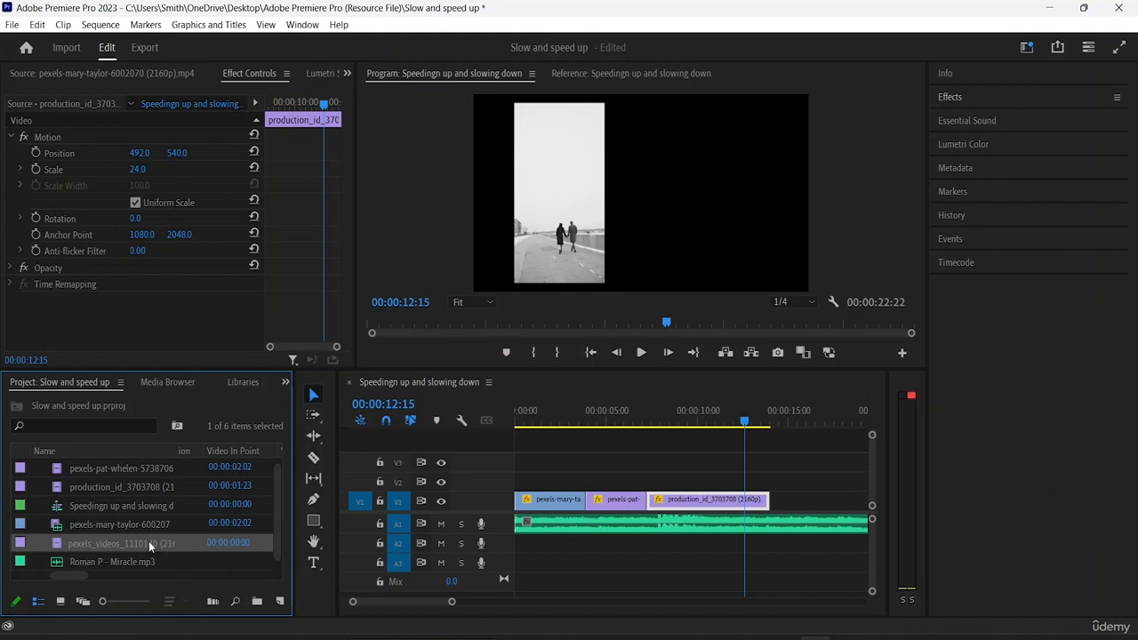
click(148, 543)
double_click(164, 542)
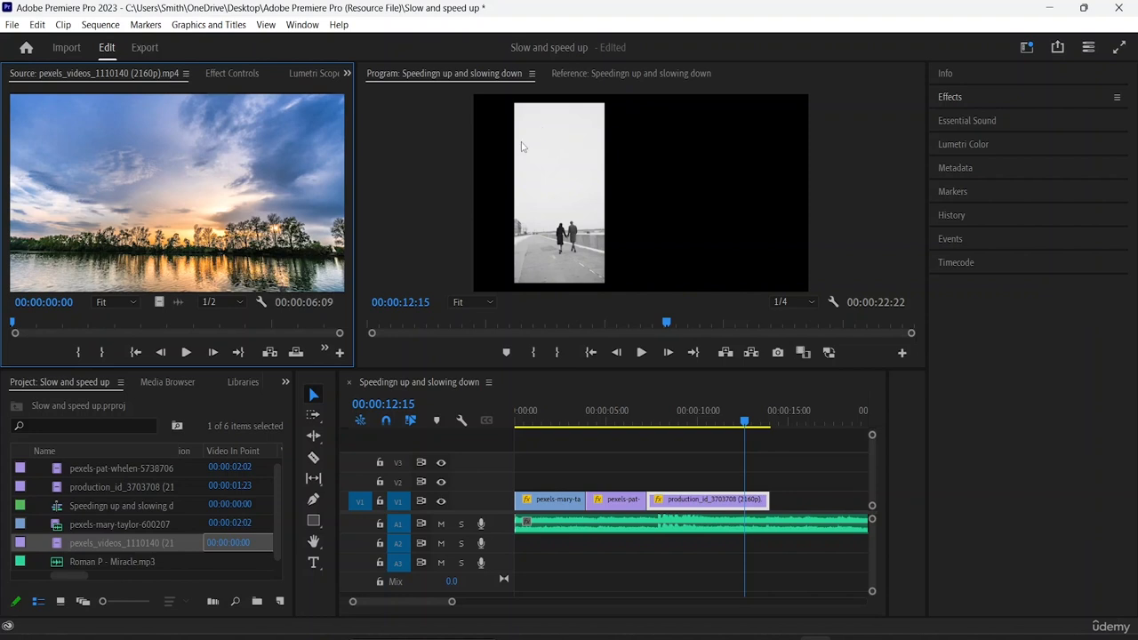
click(119, 540)
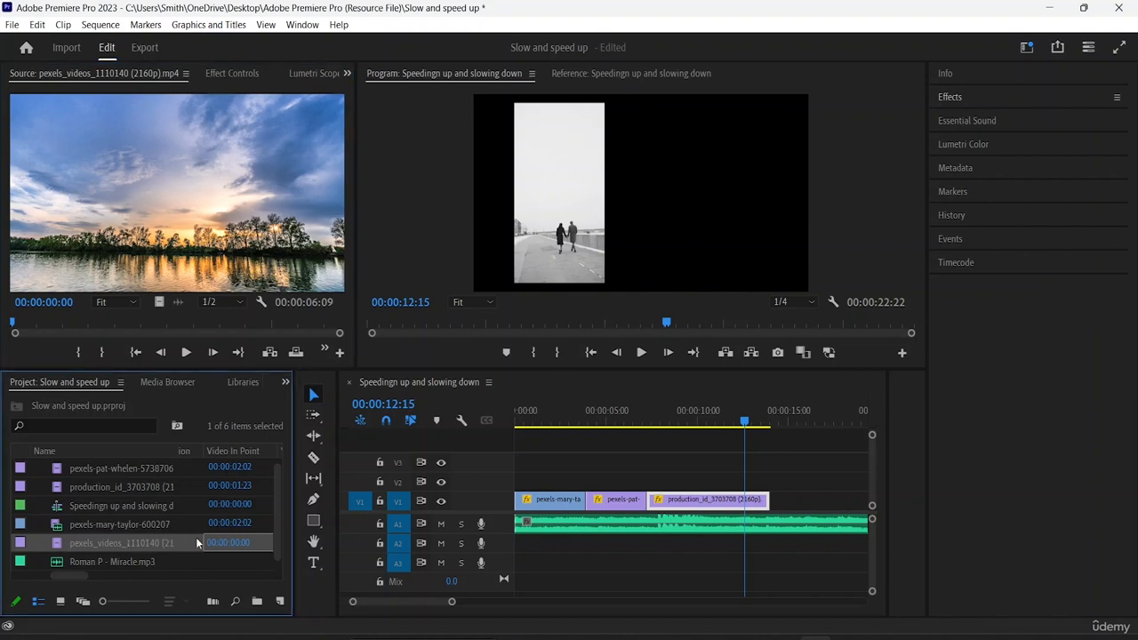
click(116, 541)
Mark a 00:00:03:11 range from 00:00:01:26 in the sunset clip and place it as video only on V2 above the start of the production_id_3703708 clip
click(186, 357)
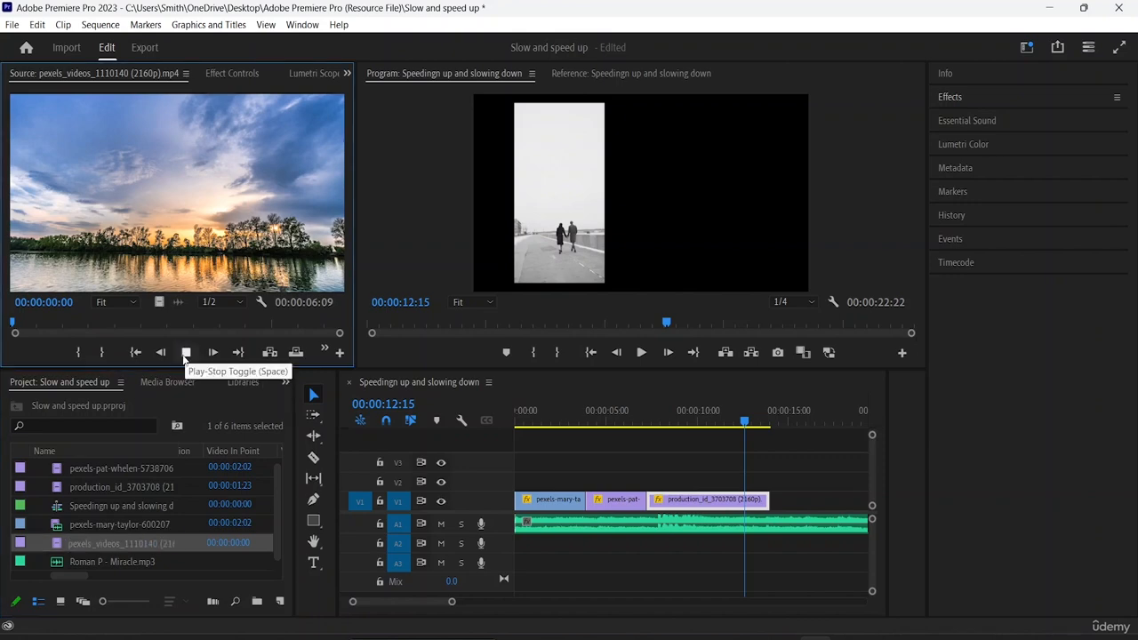
click(78, 354)
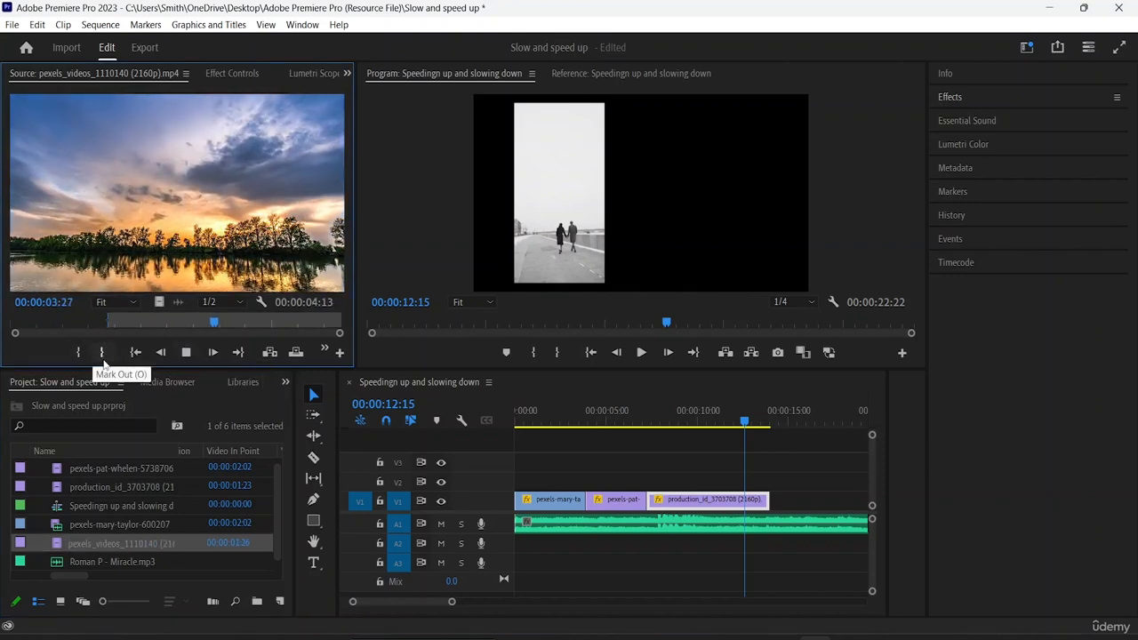
click(106, 355)
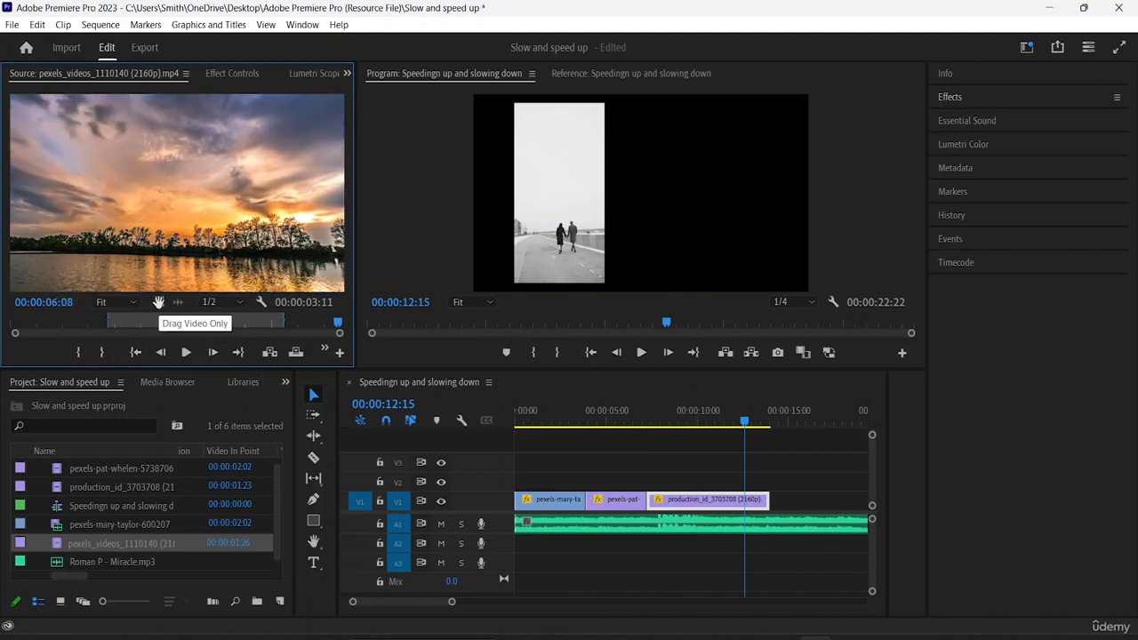
drag(158, 304, 658, 484)
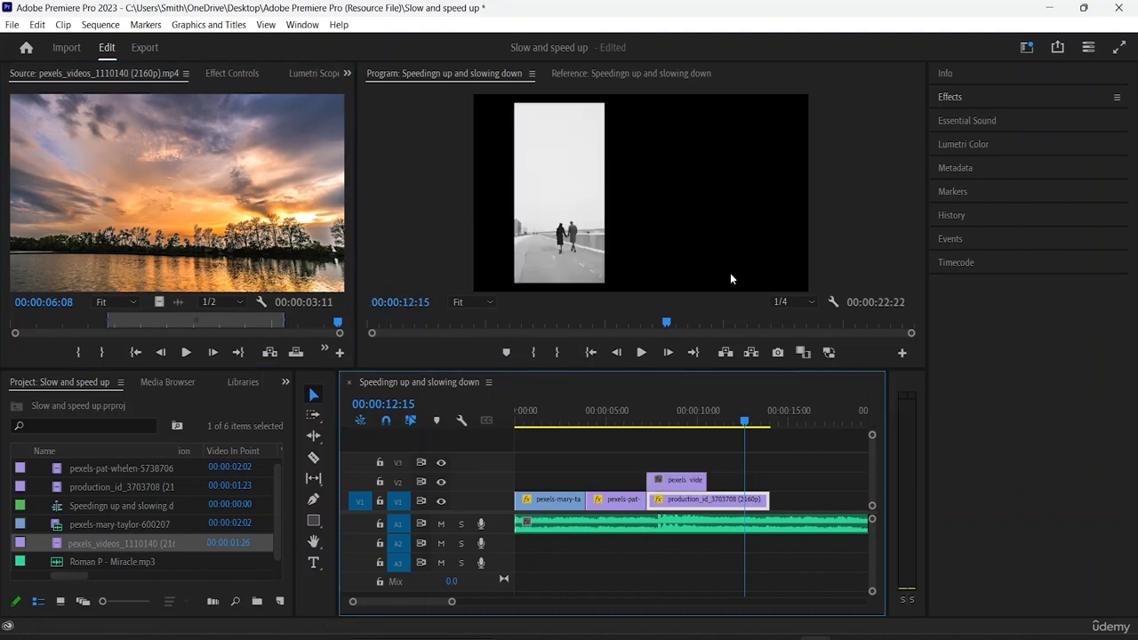
Move the playhead to 00:00:09:02 and set the scale of the sunset clip on V2 to 21
click(673, 483)
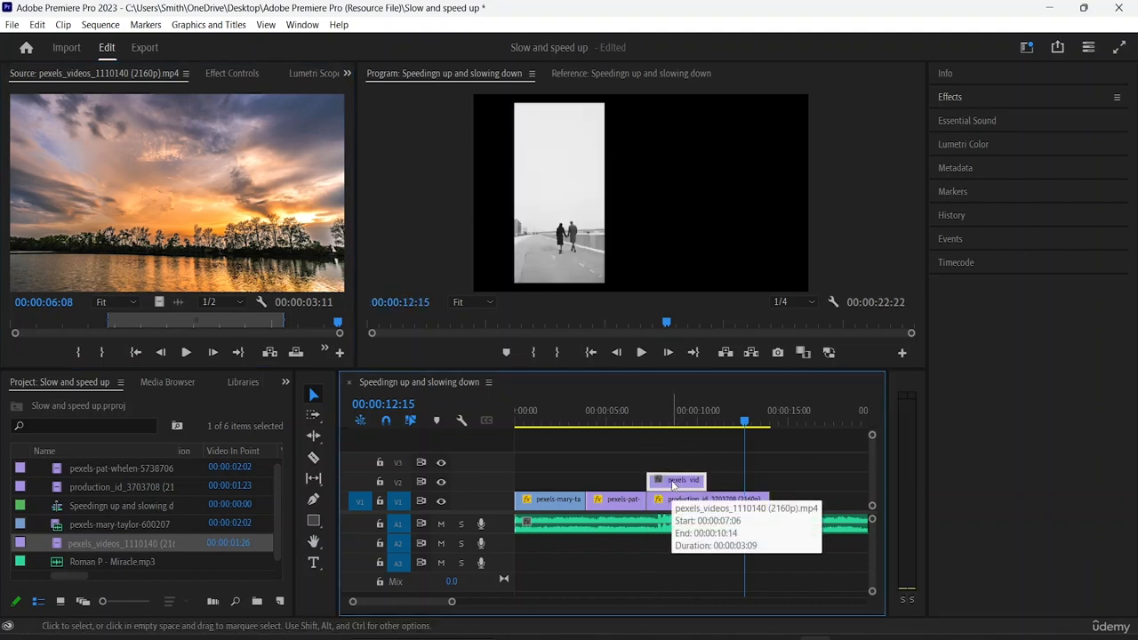
click(711, 424)
drag(711, 424, 677, 308)
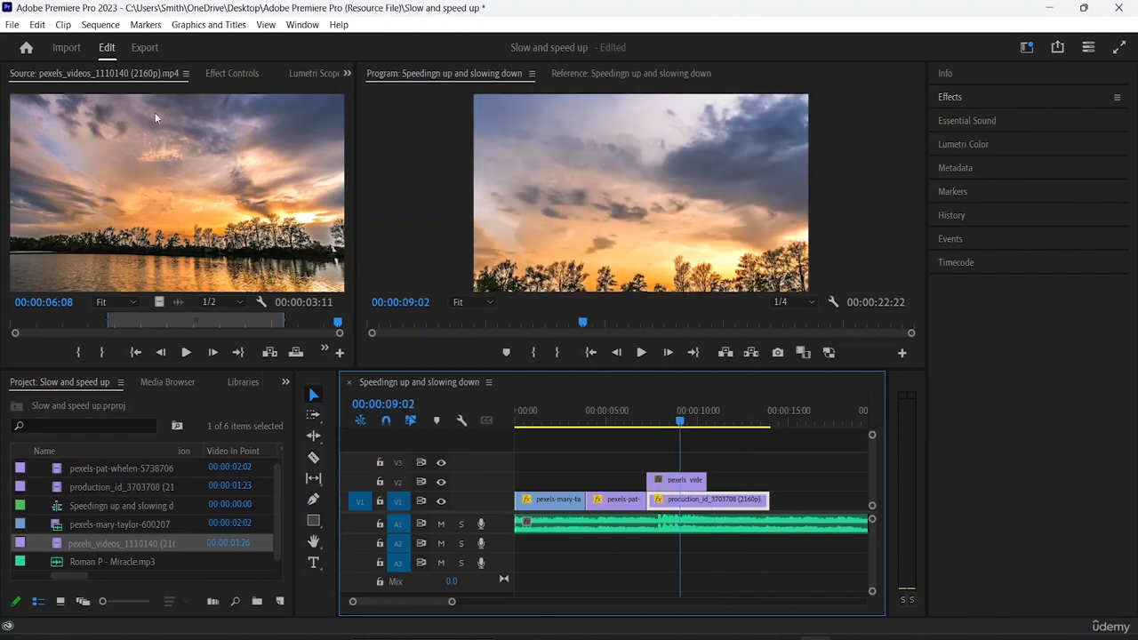
click(232, 72)
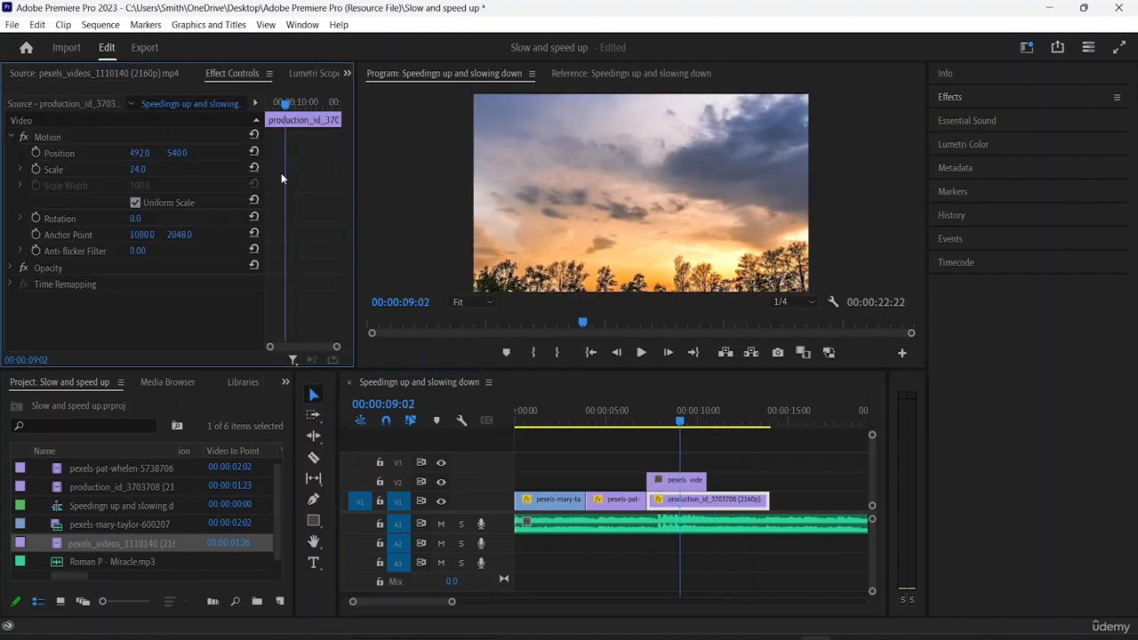
mouse_move(137, 170)
mouse_down()
mouse_move(118, 170)
mouse_move(275, 170)
mouse_move(134, 170)
mouse_up()
click(675, 480)
click(675, 481)
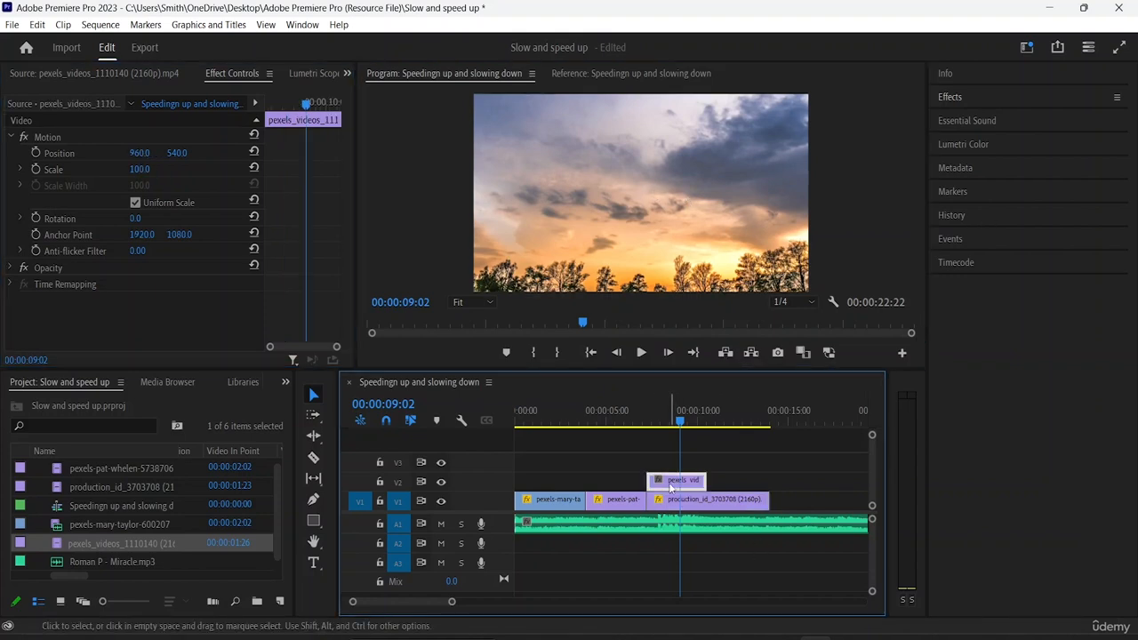
click(580, 215)
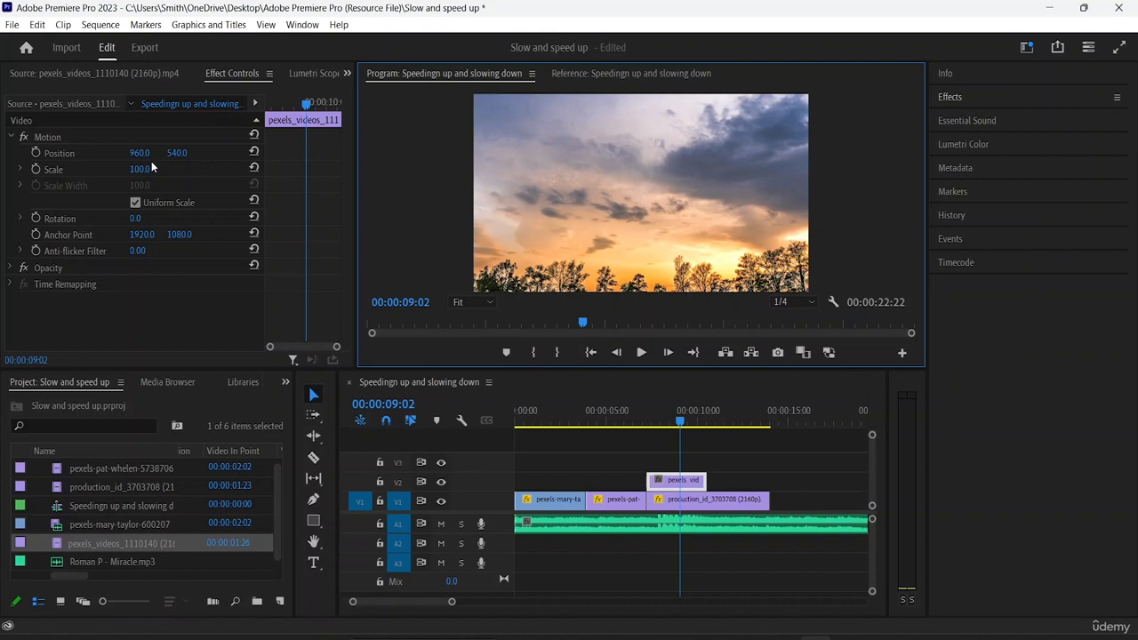
drag(132, 167, 62, 167)
click(634, 180)
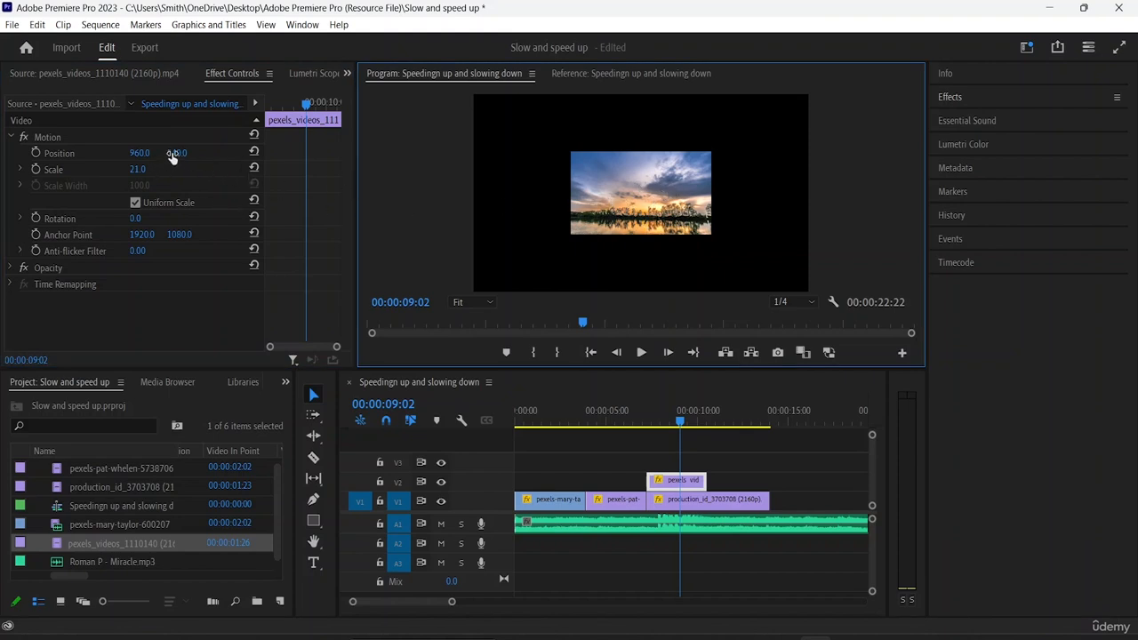
Set the sunset clip's position to 1378 horizontally and 561 vertically
mouse_move(177, 153)
mouse_down()
mouse_move(215, 153)
mouse_move(195, 153)
mouse_up()
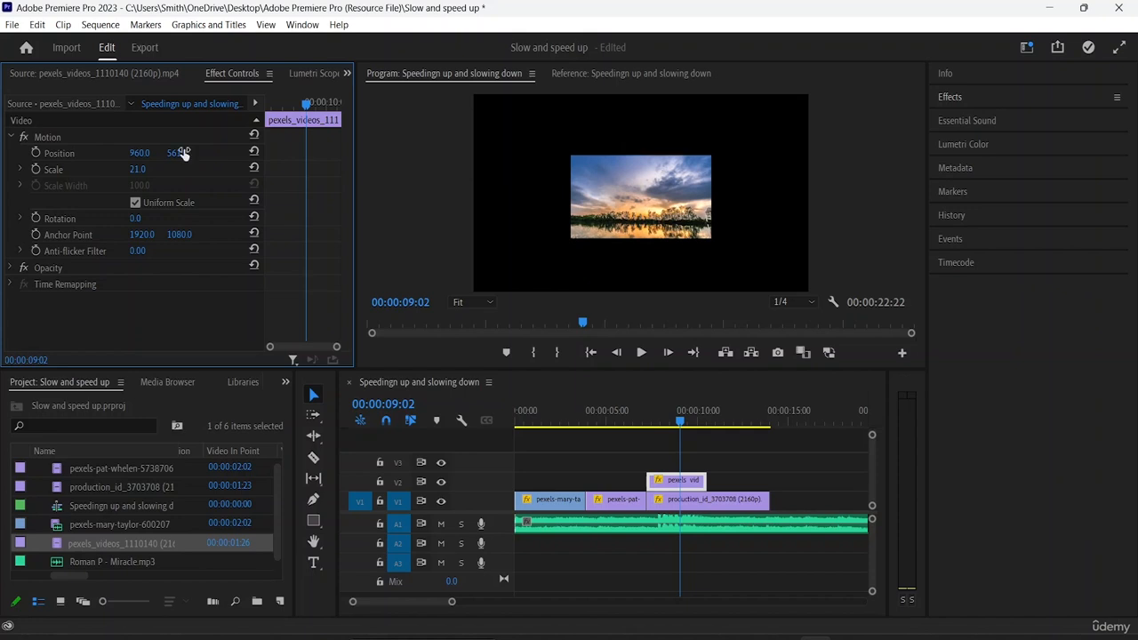
click(131, 157)
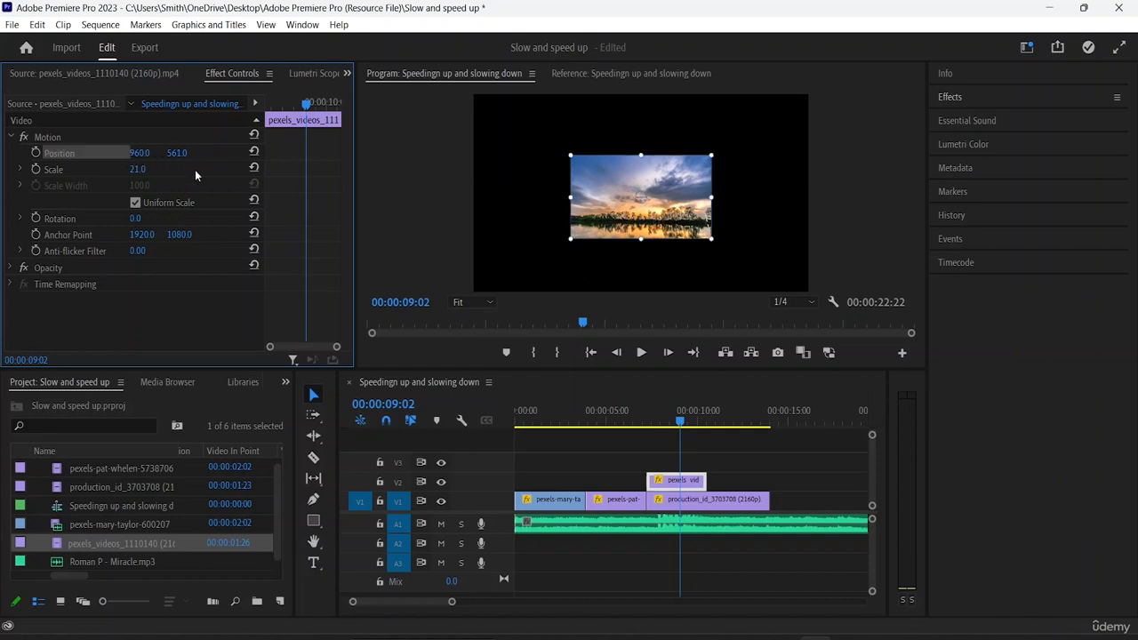
click(146, 152)
click(139, 152)
double_click(146, 152)
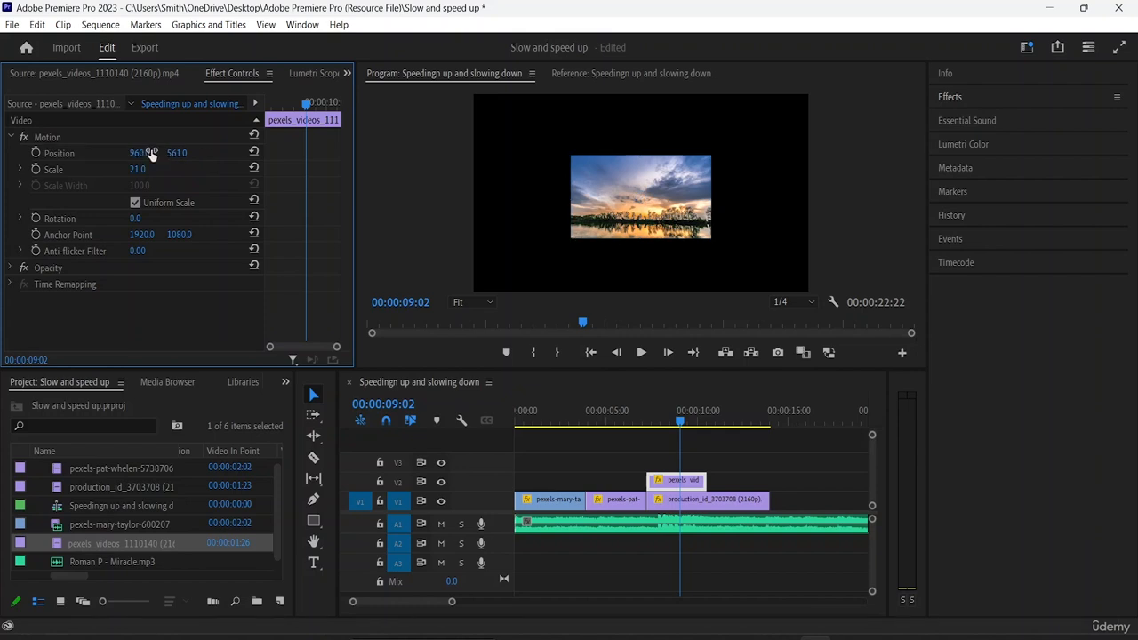
text(998)
key(Return)
drag(140, 152, 480, 152)
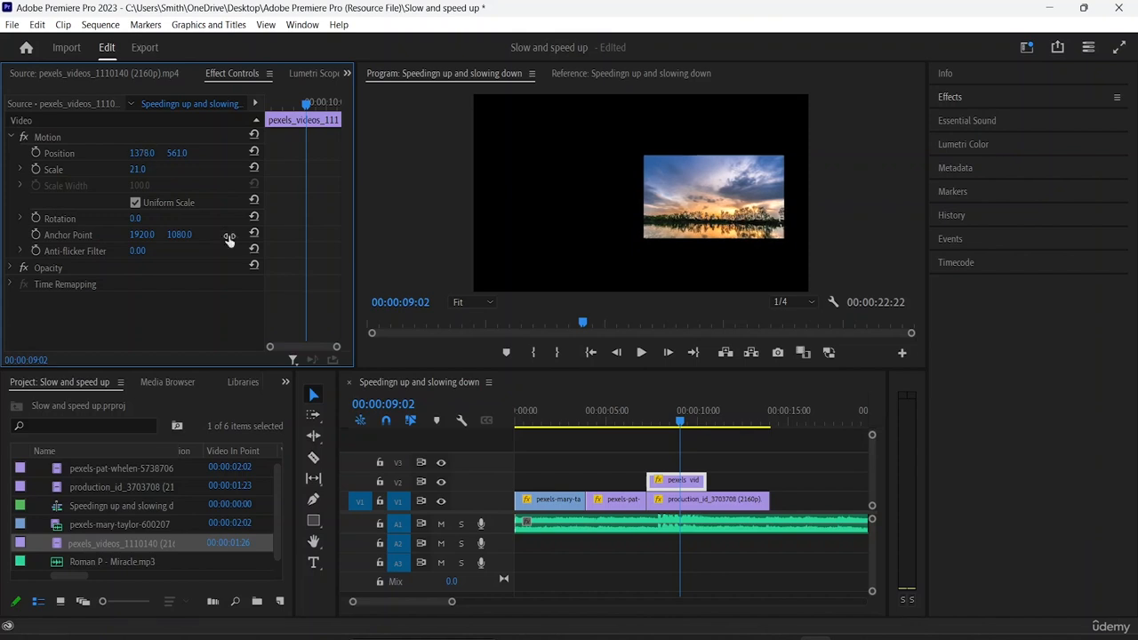
Set the scale of the production_id_3703708 clip on V1 to 23
click(674, 503)
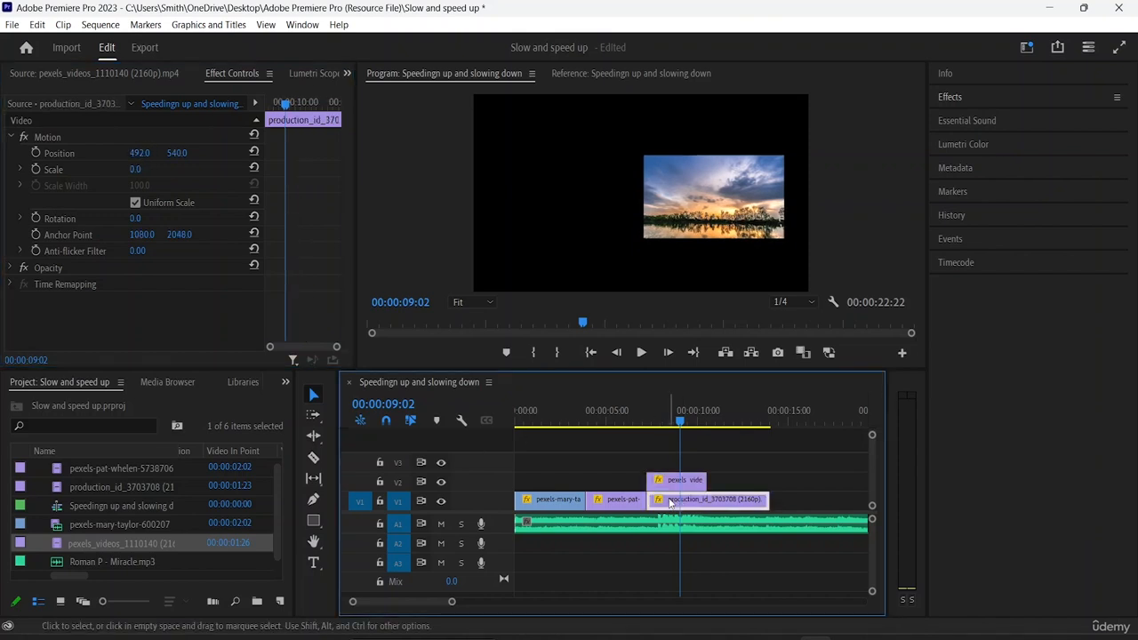
click(136, 170)
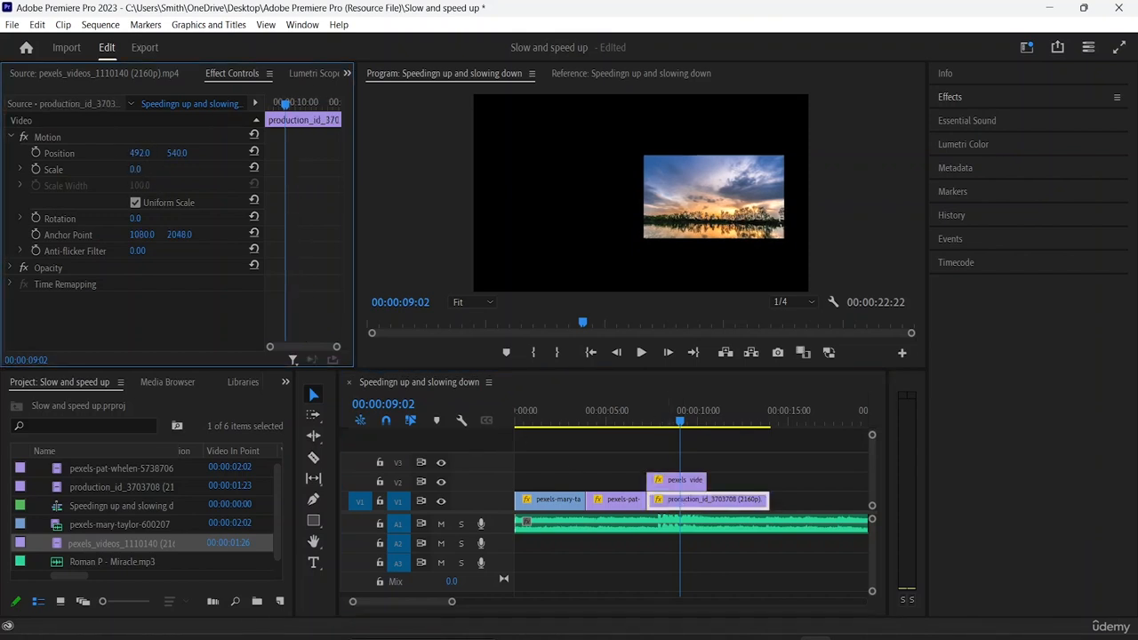
mouse_move(136, 169)
mouse_down()
mouse_move(207, 170)
mouse_move(153, 170)
mouse_up()
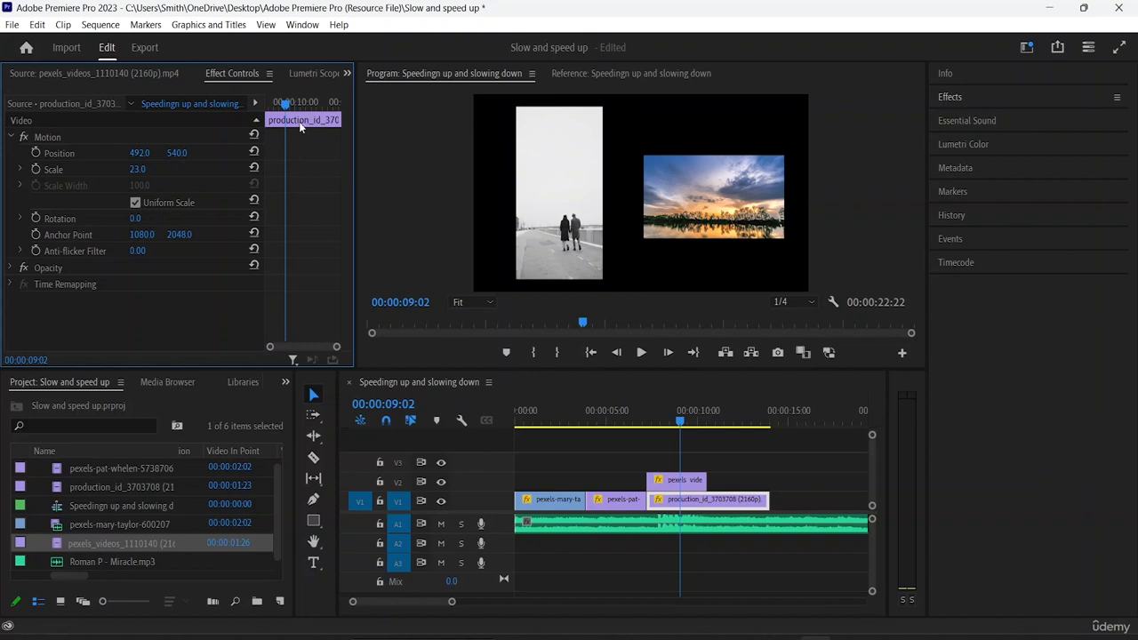
Keyframe the sunset clip's position at 00:00:09:02, and set its horizontal position to 2426 at the clip's start, 00:00:07:06
click(668, 480)
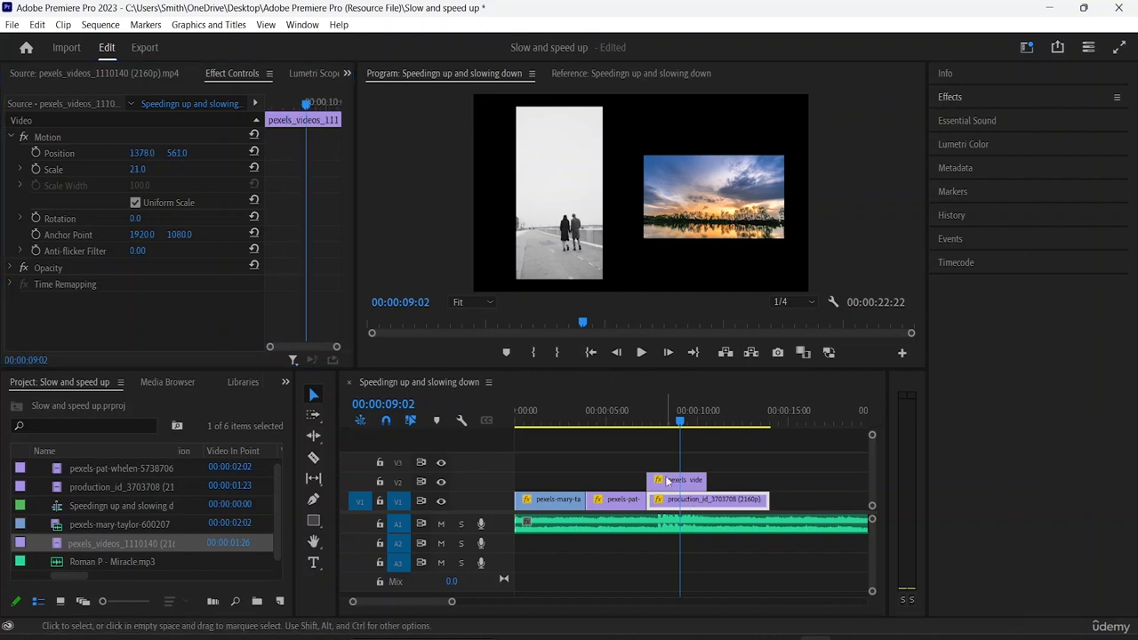
click(735, 227)
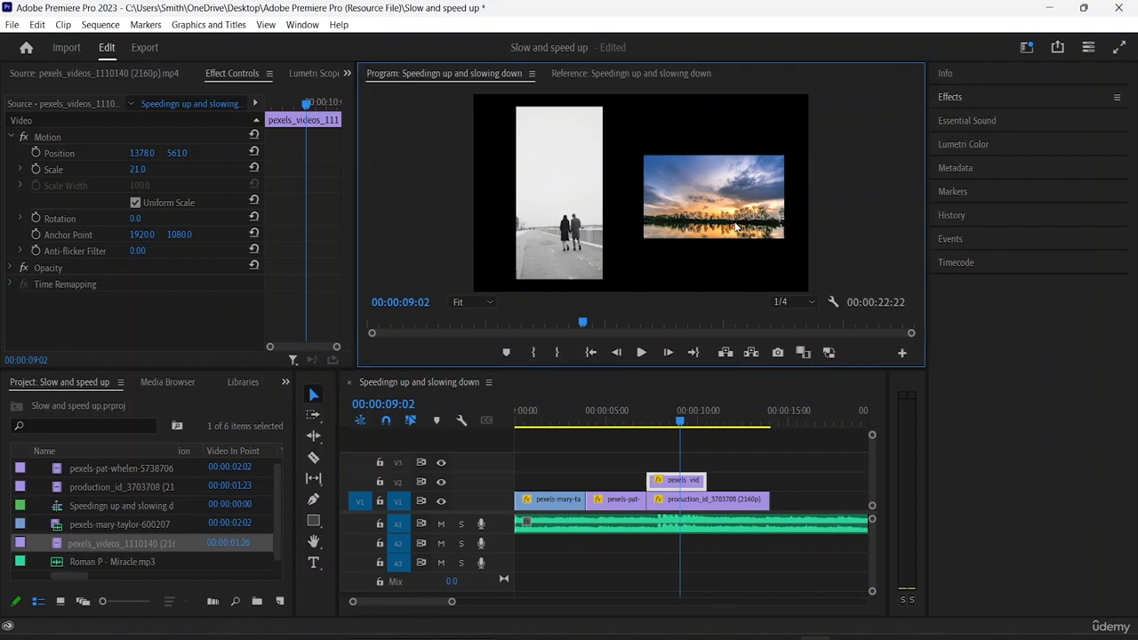
click(735, 227)
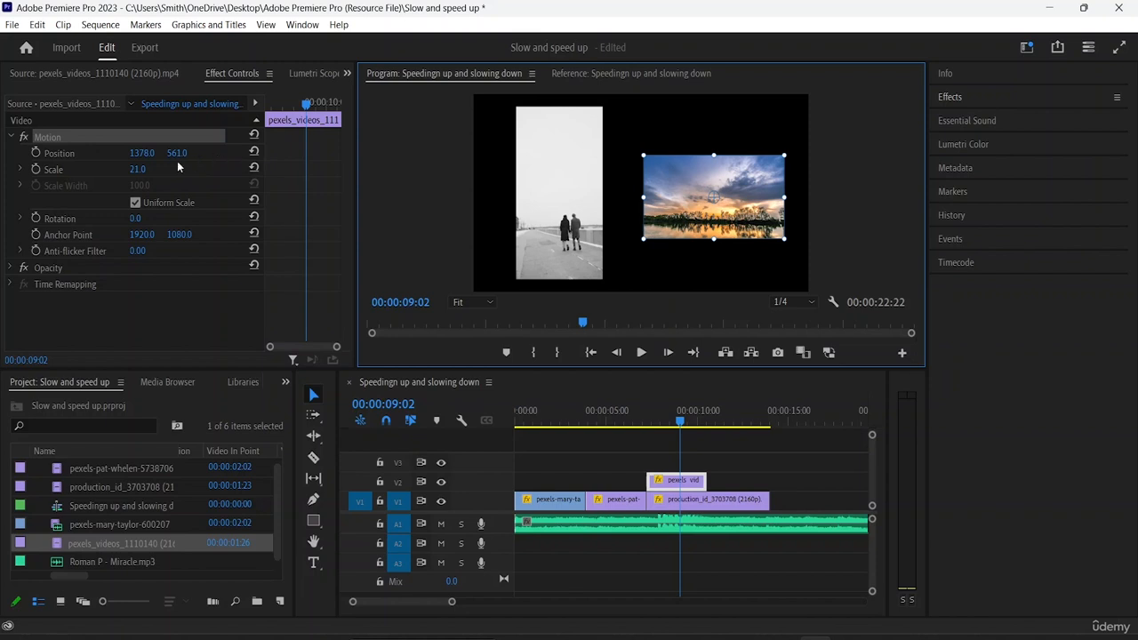
click(36, 152)
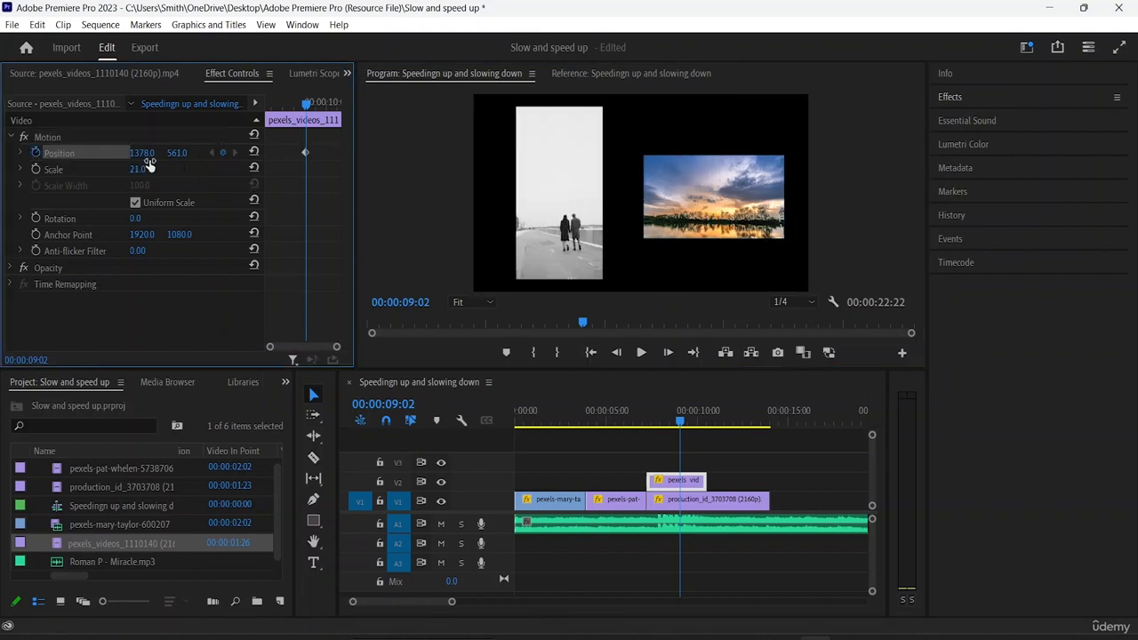
drag(306, 103, 258, 106)
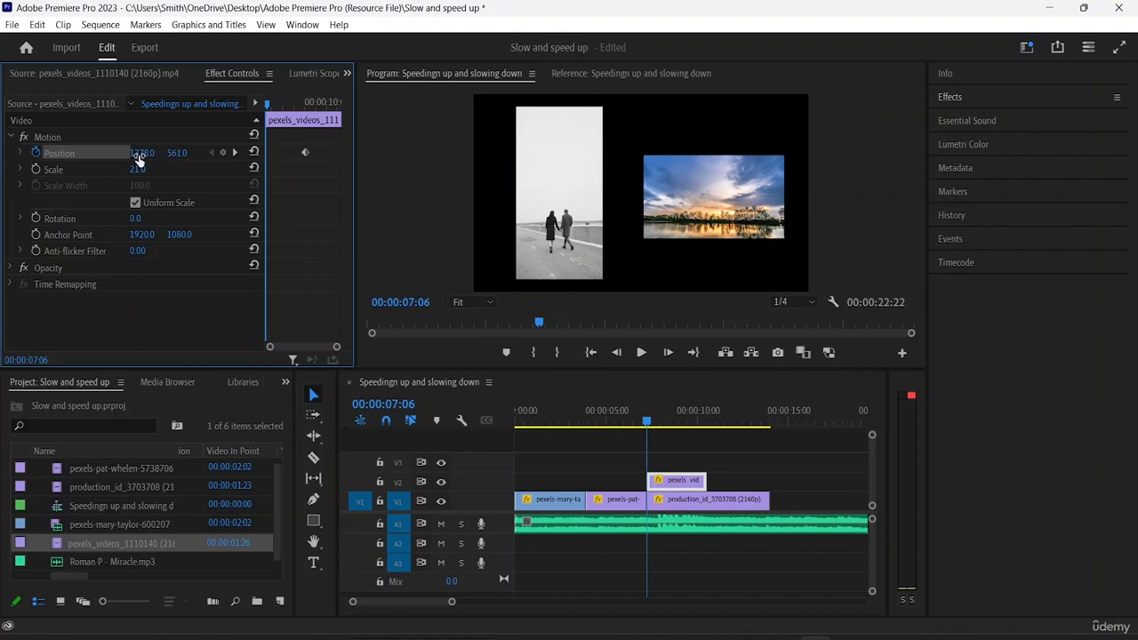
drag(138, 158, 761, 157)
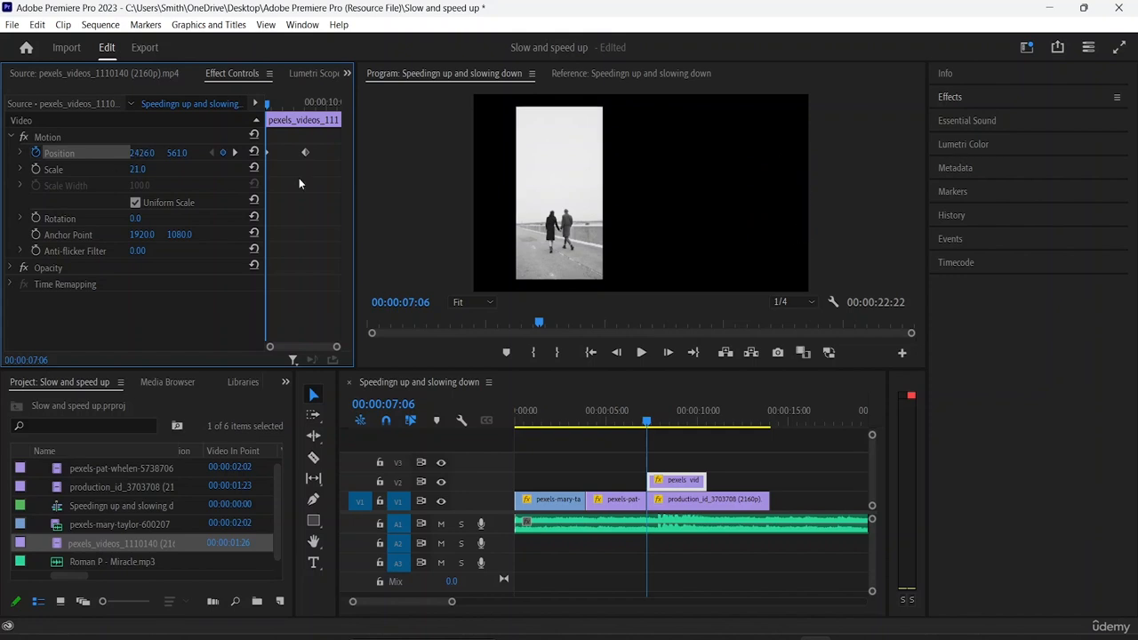
Play the sequence from 00:00:06:17 to 00:00:10:14 to check the sunset clip's slide-in
mouse_move(647, 432)
mouse_down()
mouse_move(591, 440)
mouse_move(632, 444)
mouse_up()
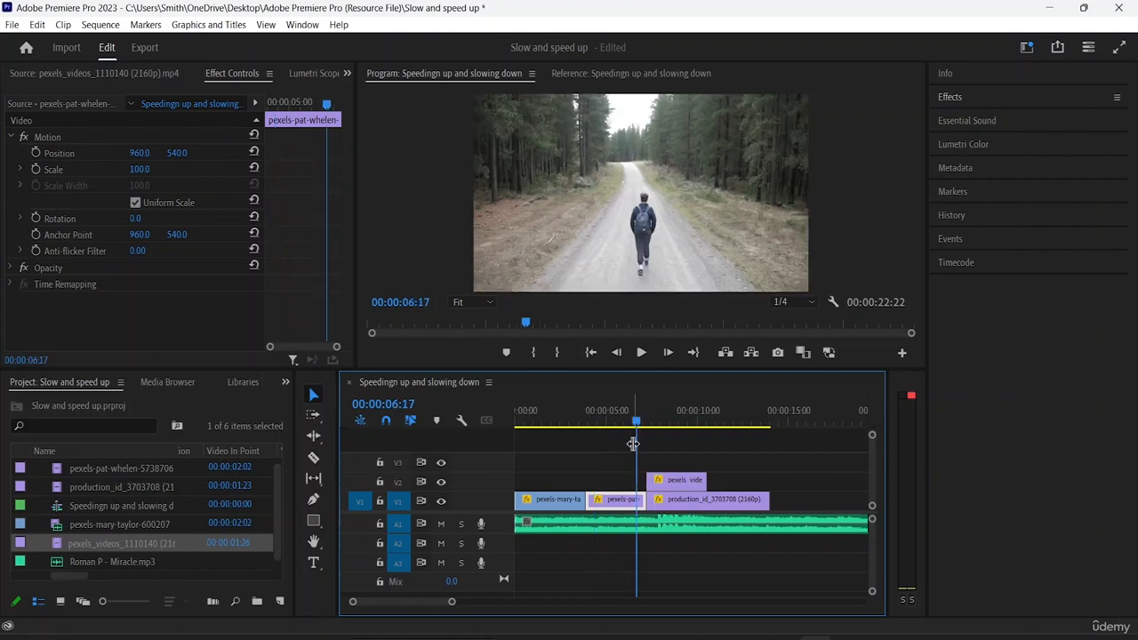
key(space)
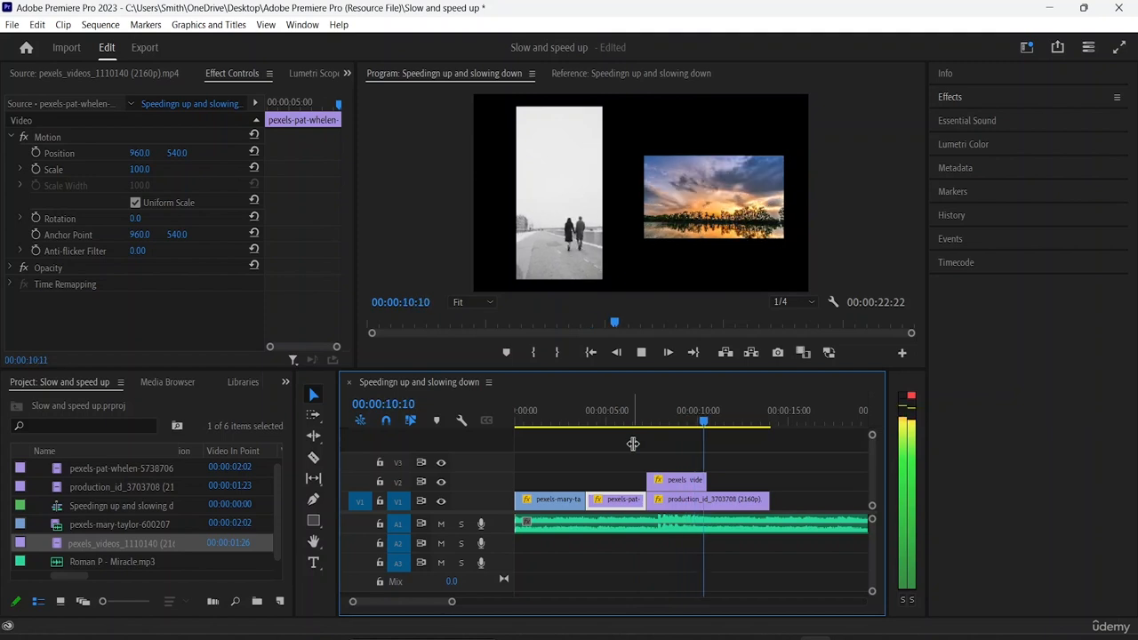
key(space)
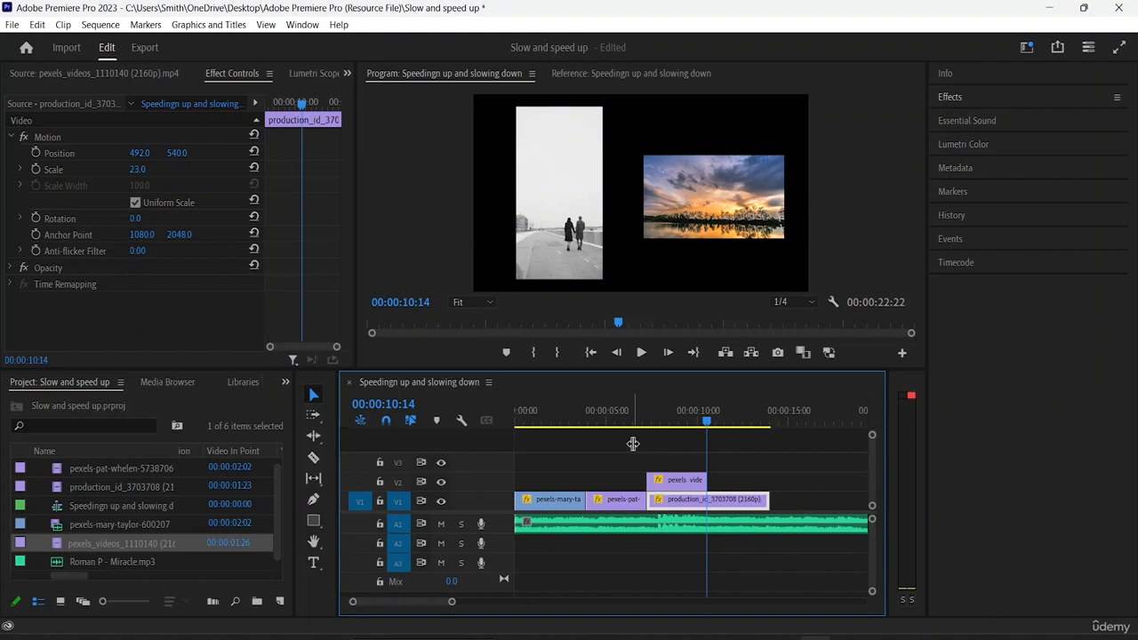
Place the Angled Image Caption graphics template on V3 above the sunset clip's start and trim its end to match the sunset clip
click(547, 505)
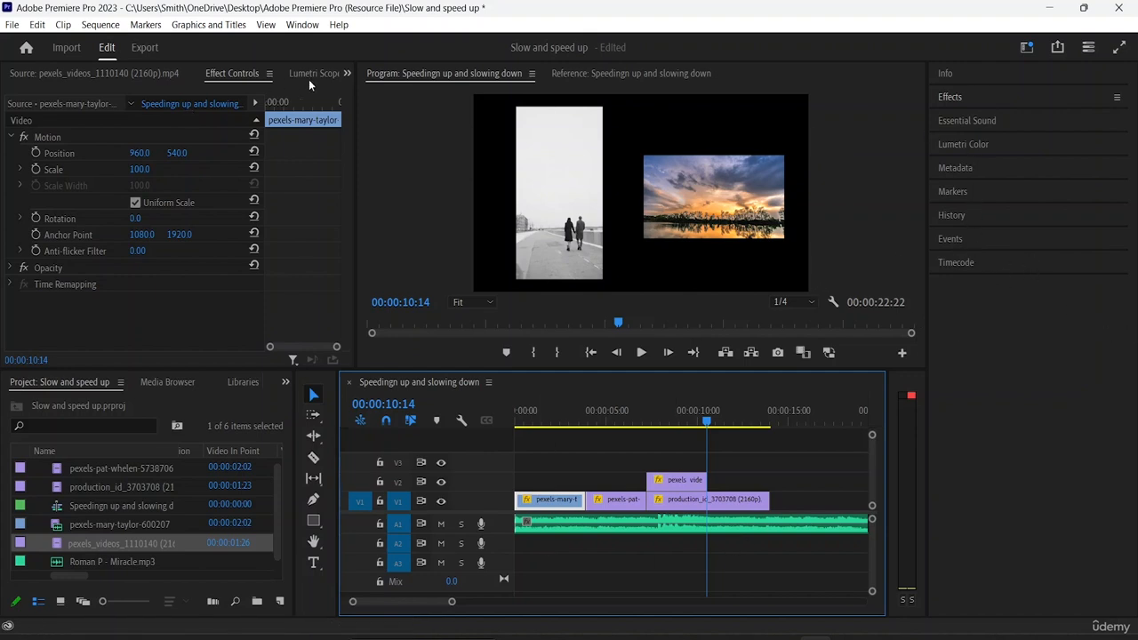
click(349, 75)
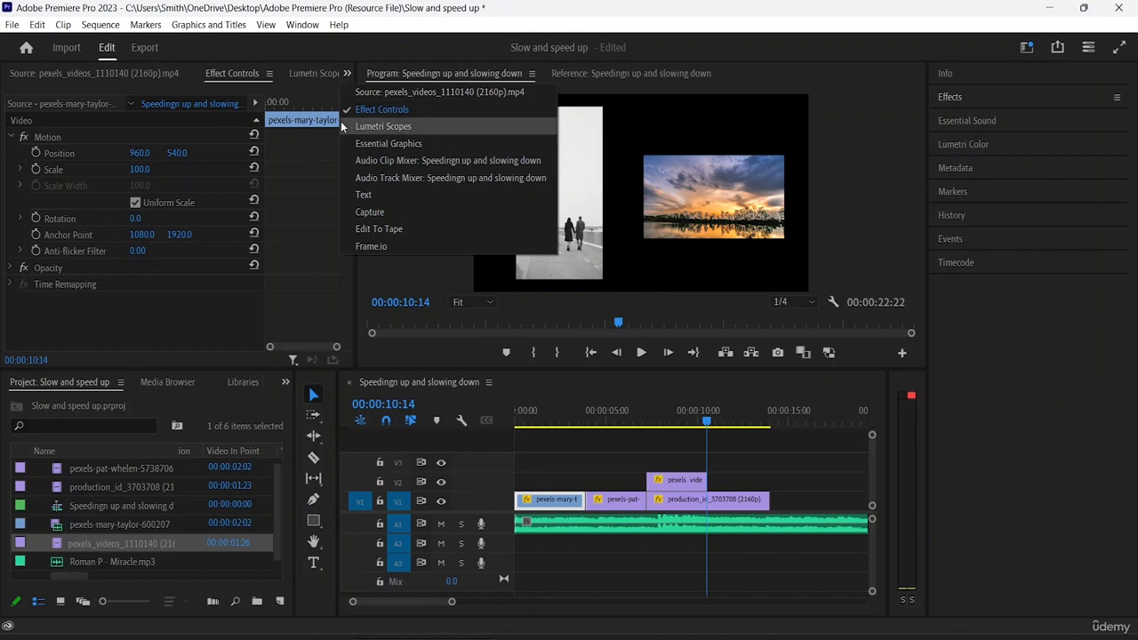
click(381, 144)
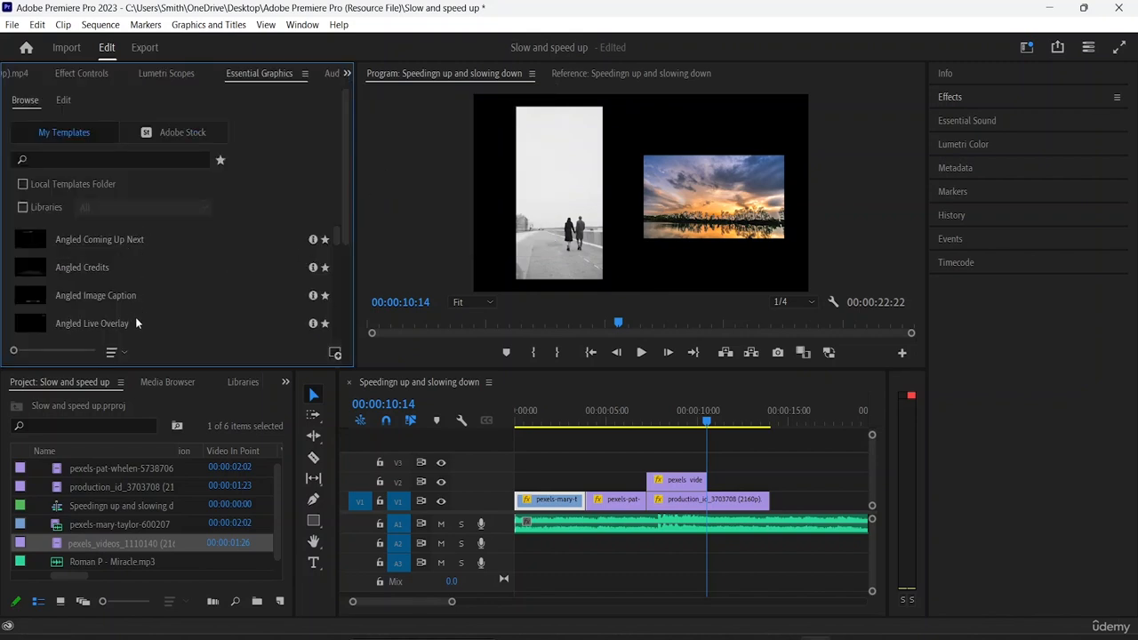
drag(13, 353, 36, 357)
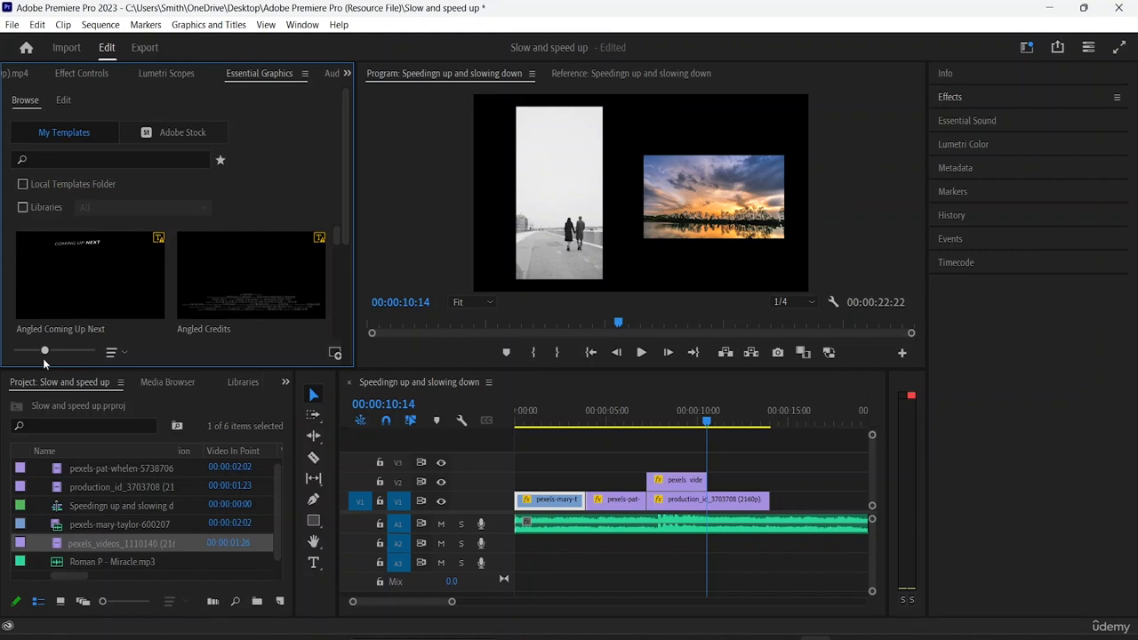
scroll(241, 239, down, 1)
scroll(229, 251, down, 3)
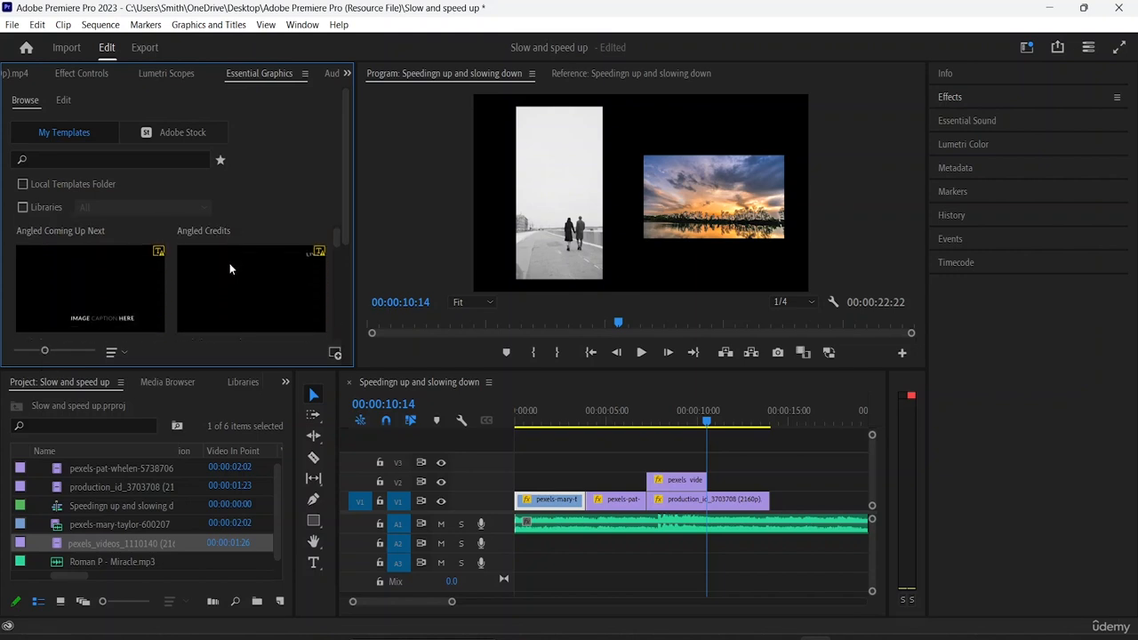
click(108, 306)
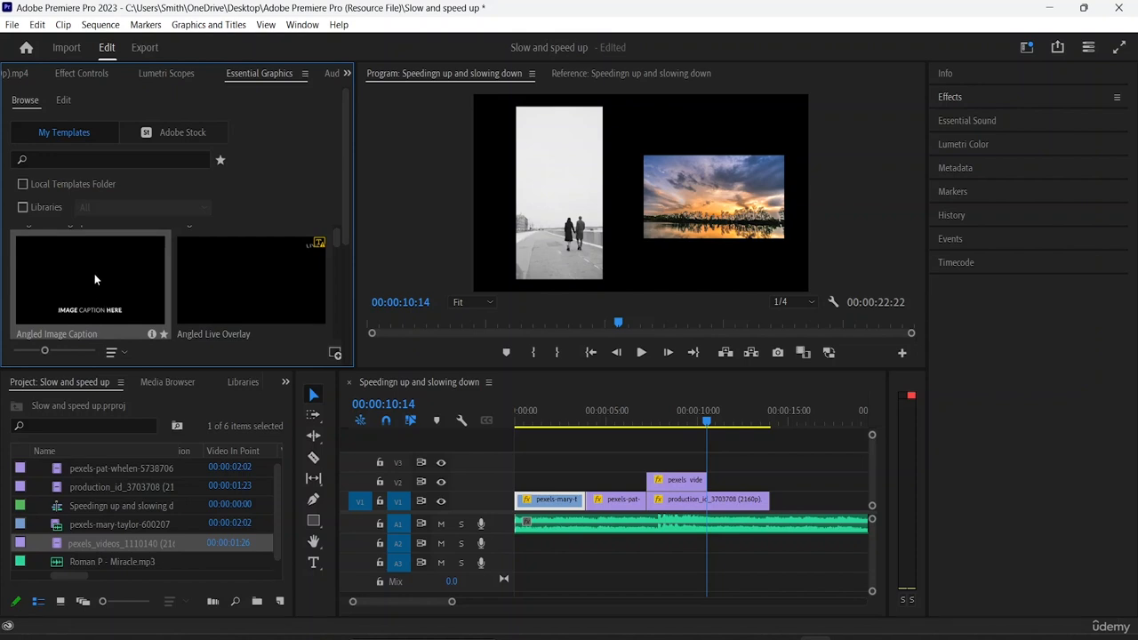
drag(91, 267, 656, 464)
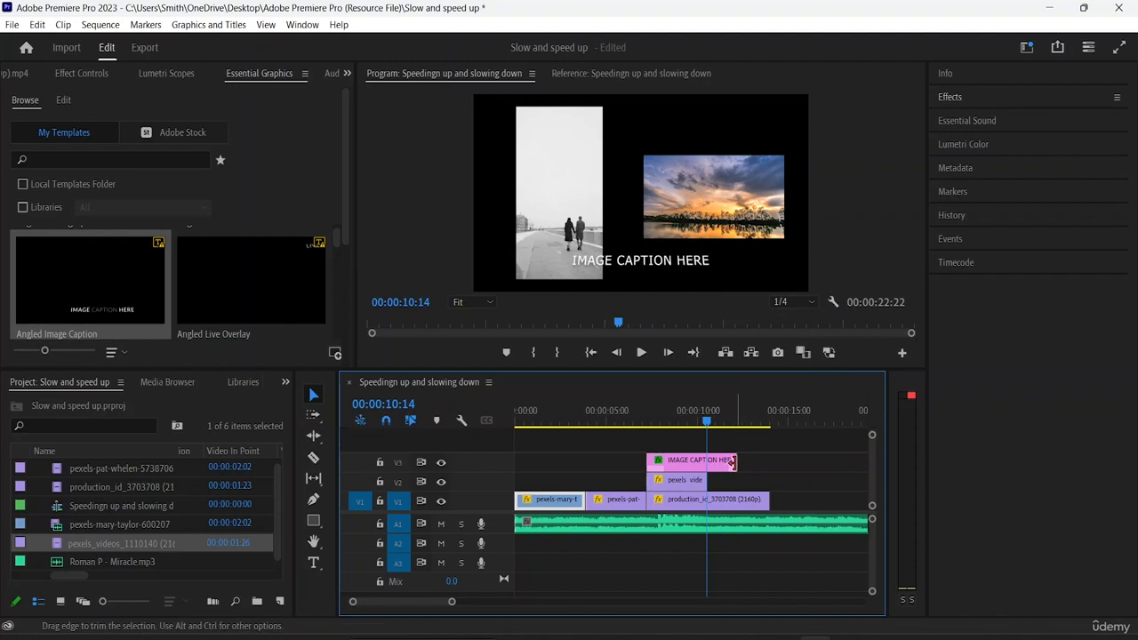
drag(731, 464, 706, 464)
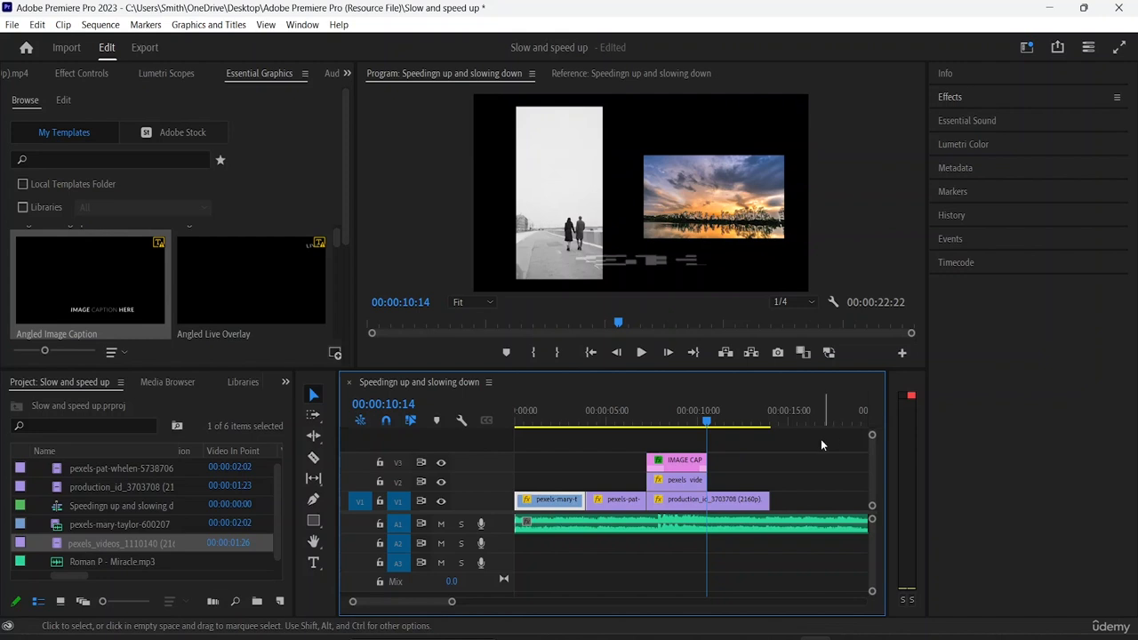
Replace the caption graphic's text with THE GOOD OLD DAYS and move it above the sunset clip in the frame
click(676, 462)
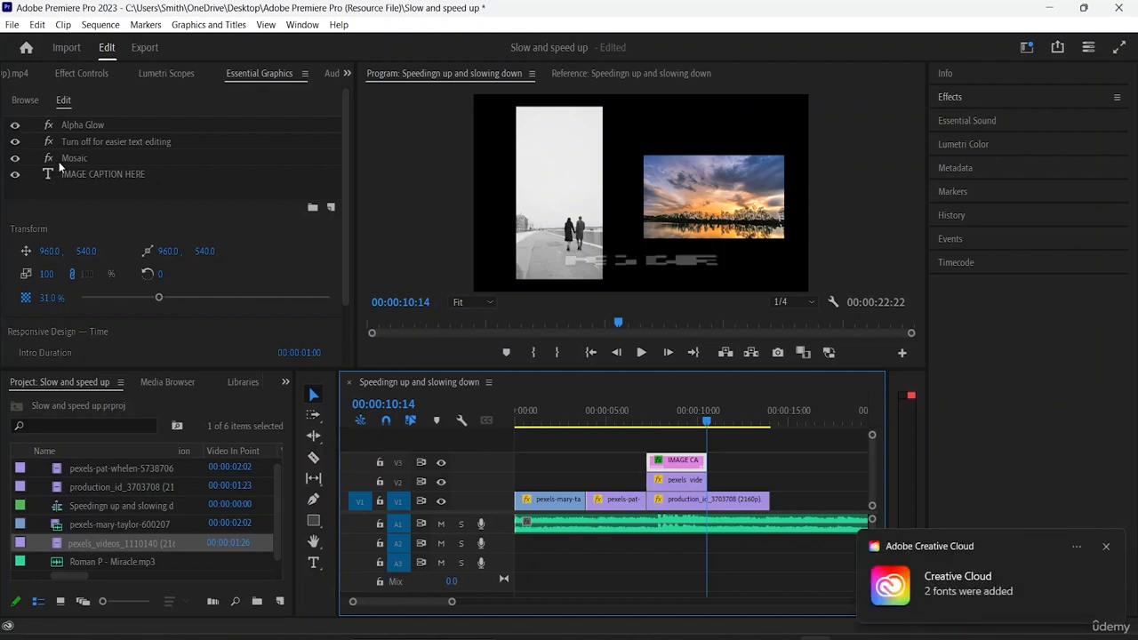
click(103, 173)
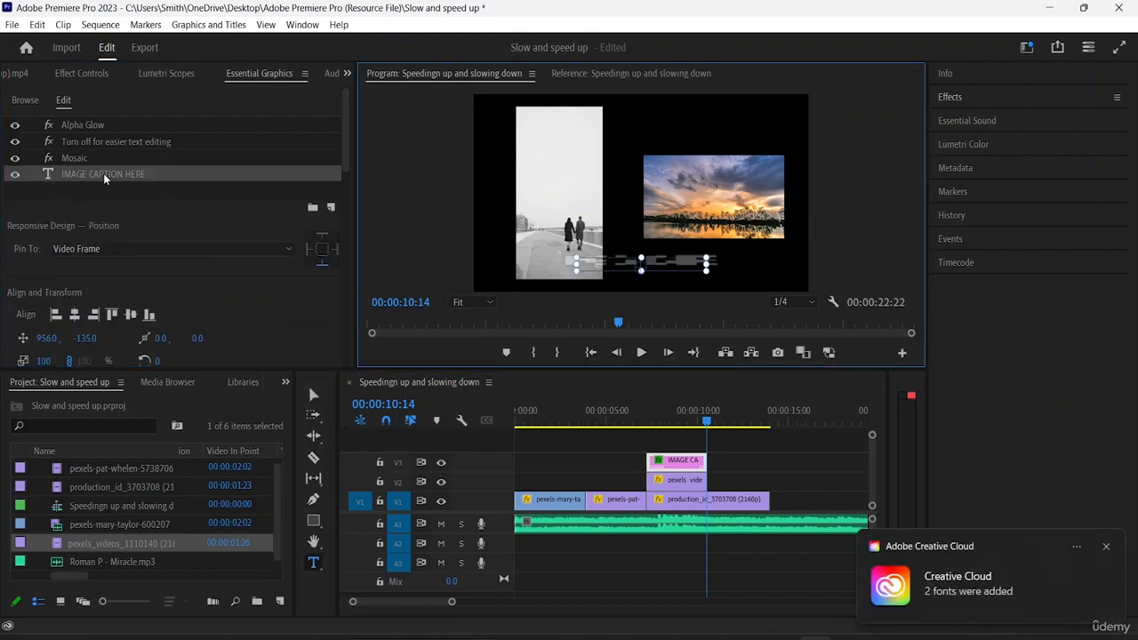
click(100, 173)
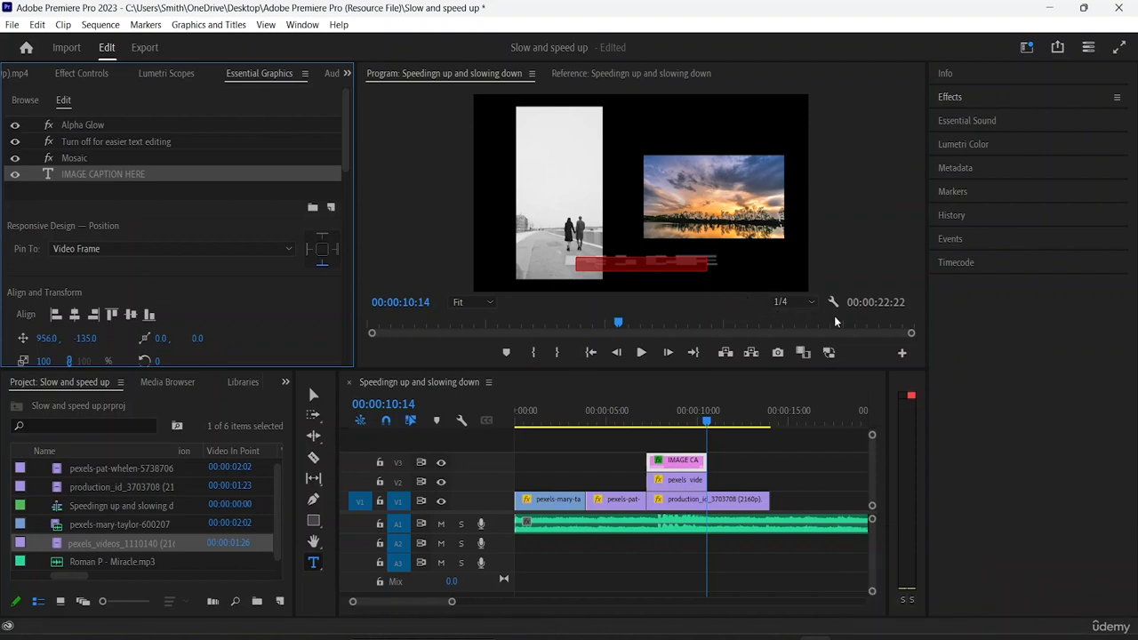
key(BackSpace)
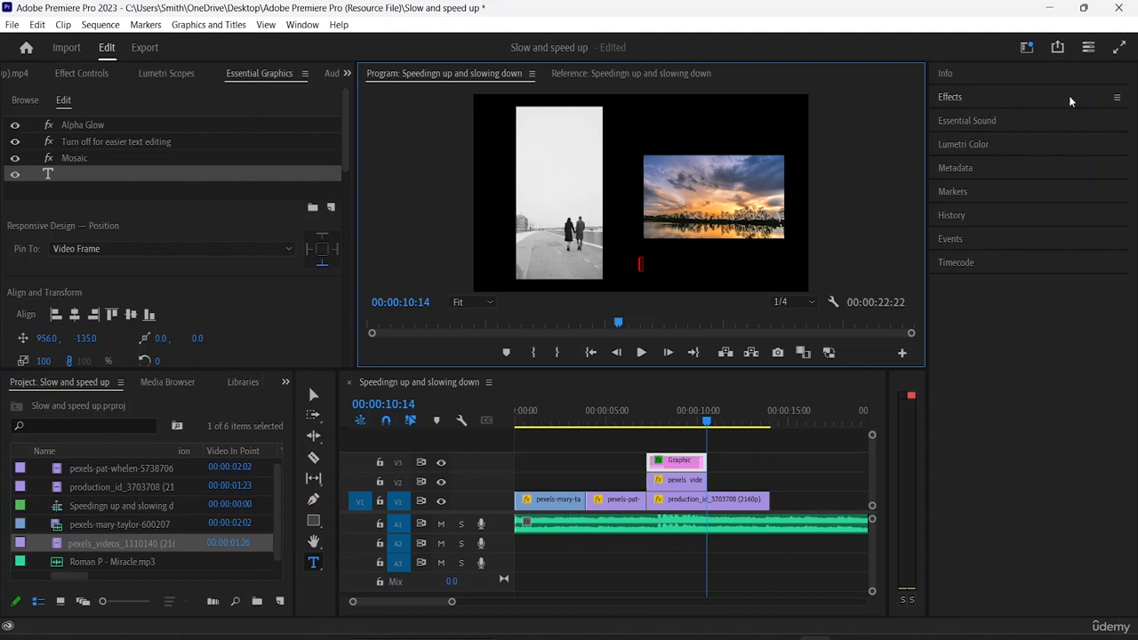
text(THE GOOD OLD)
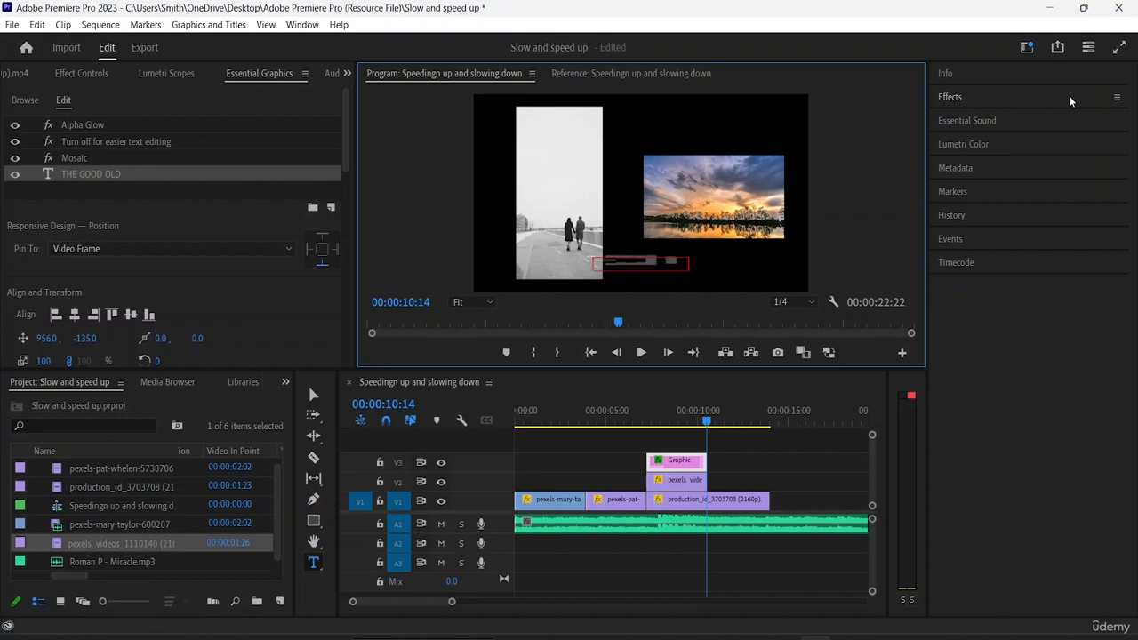
text( DAYS)
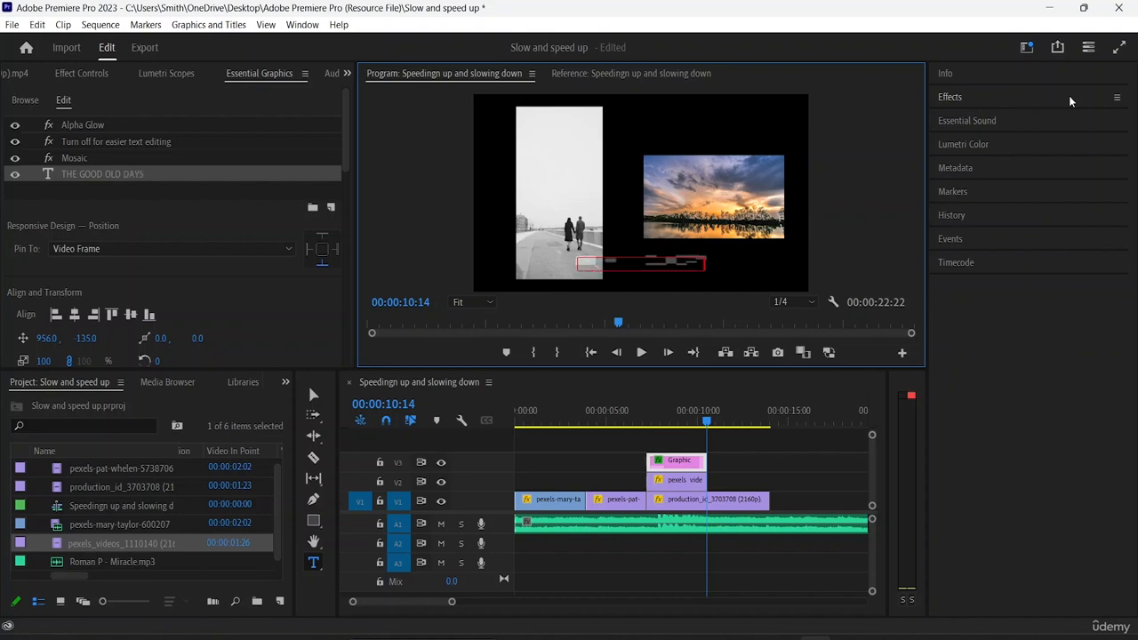
click(311, 396)
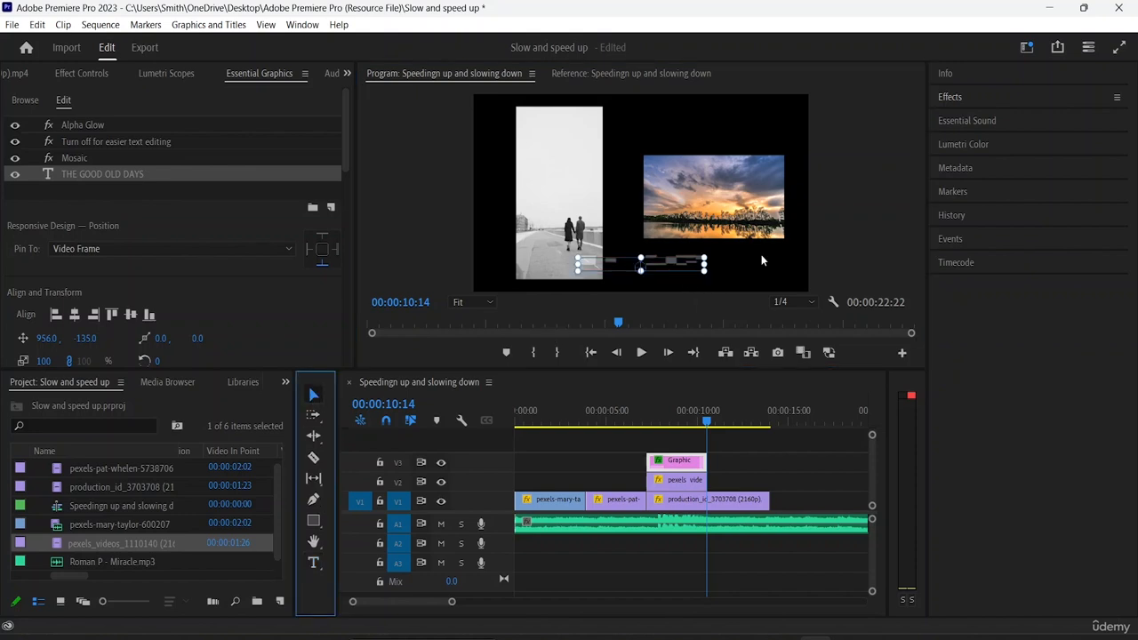
drag(672, 258, 746, 113)
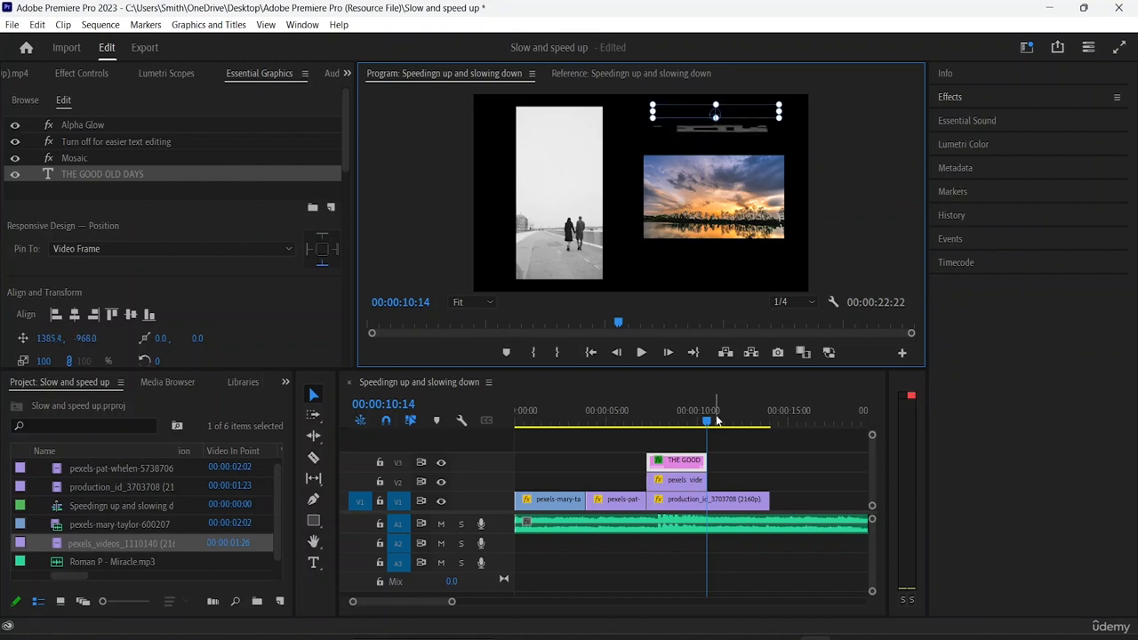
Play the captioned section through to 00:00:11:05 to check the caption animation, and return the playhead to the sequence start
drag(717, 419, 624, 427)
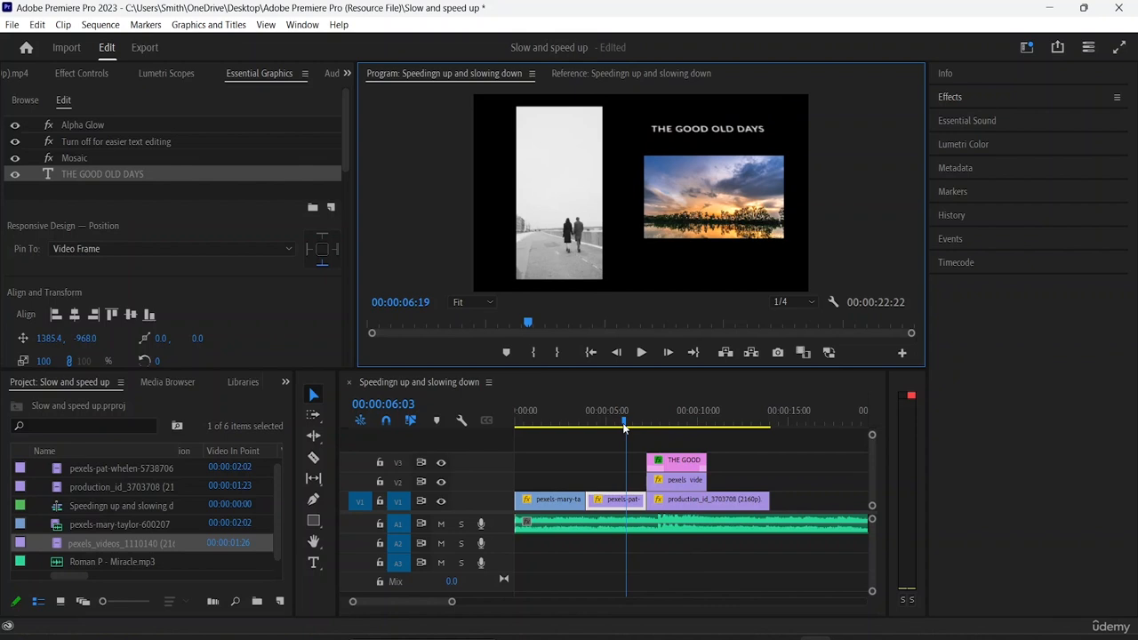
drag(624, 426, 637, 431)
key(space)
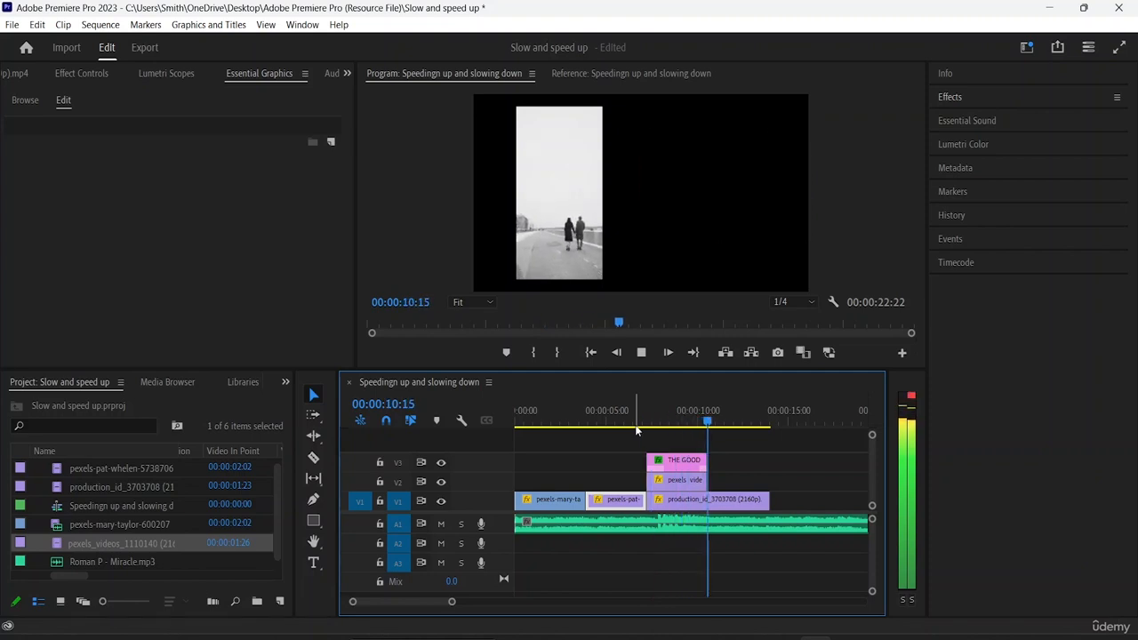
key(space)
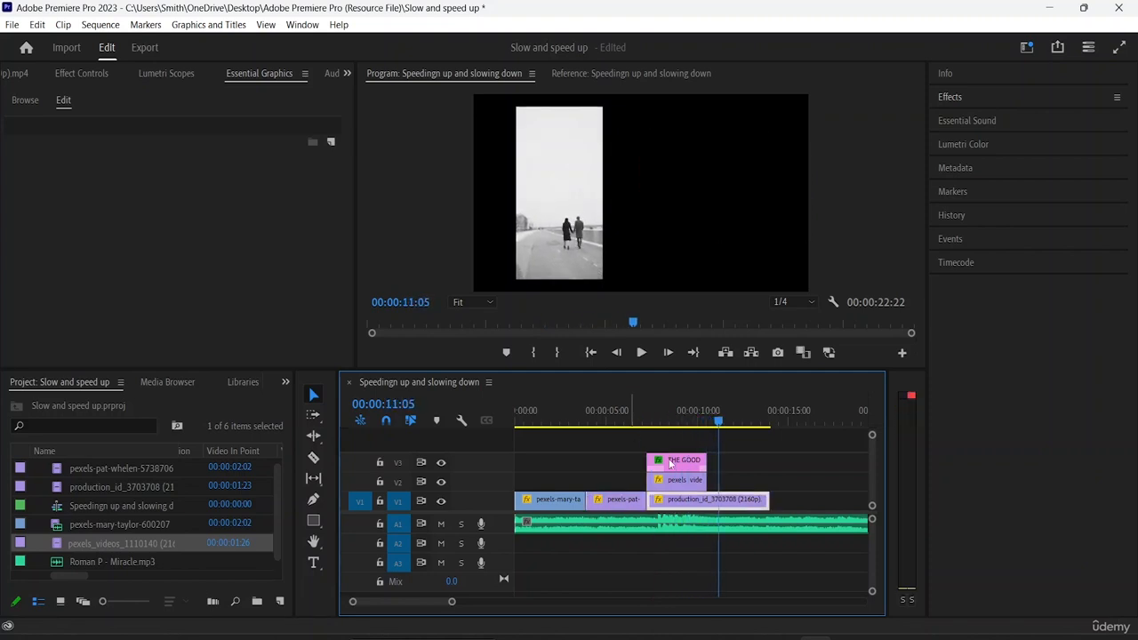
drag(718, 425, 484, 433)
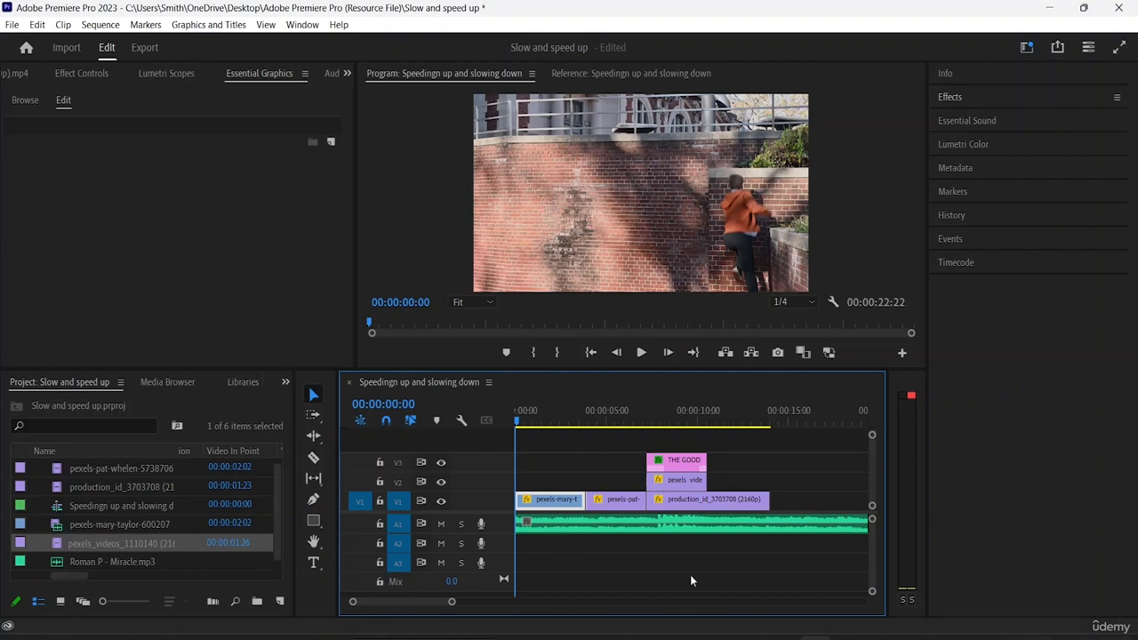
Set the speed of the production_id_3703708 couple clip on V1 to 150%
click(601, 505)
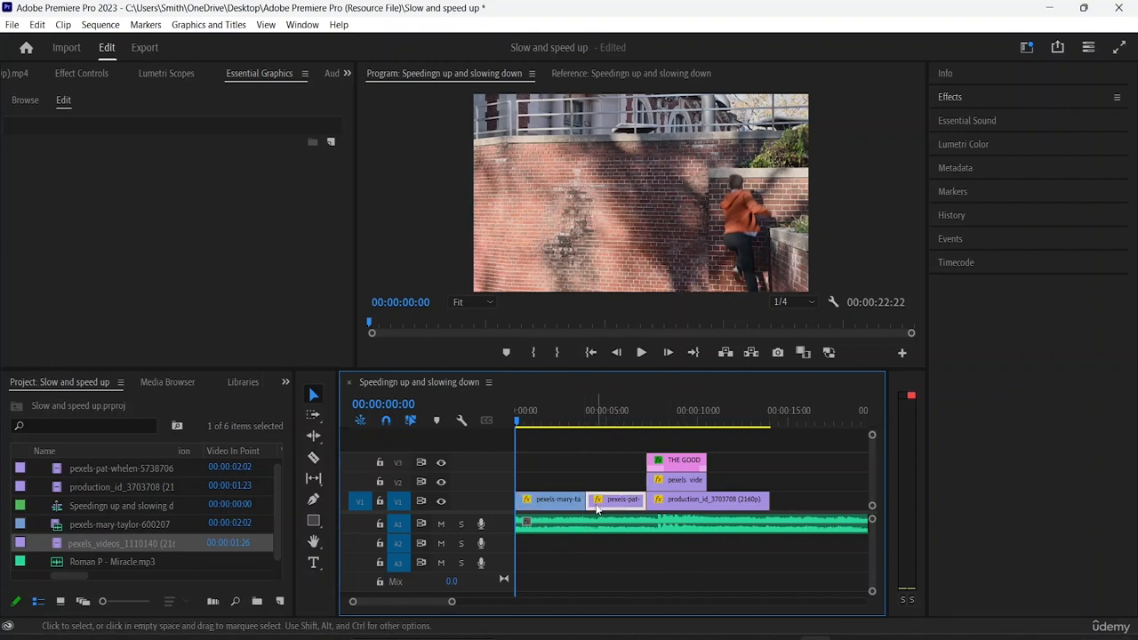
click(552, 505)
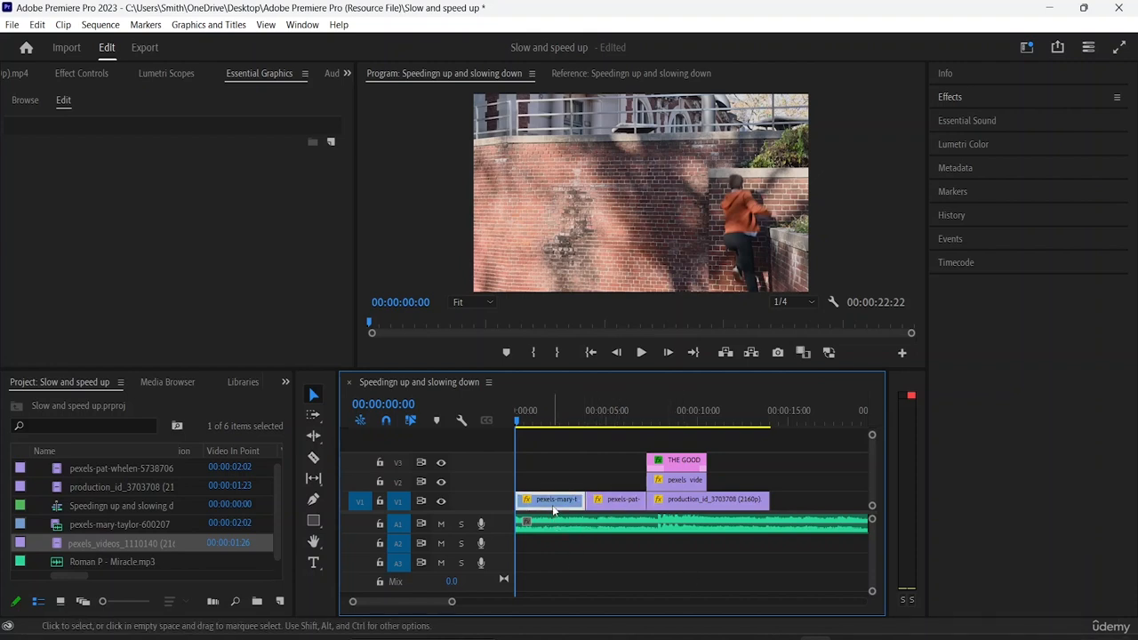
click(686, 503)
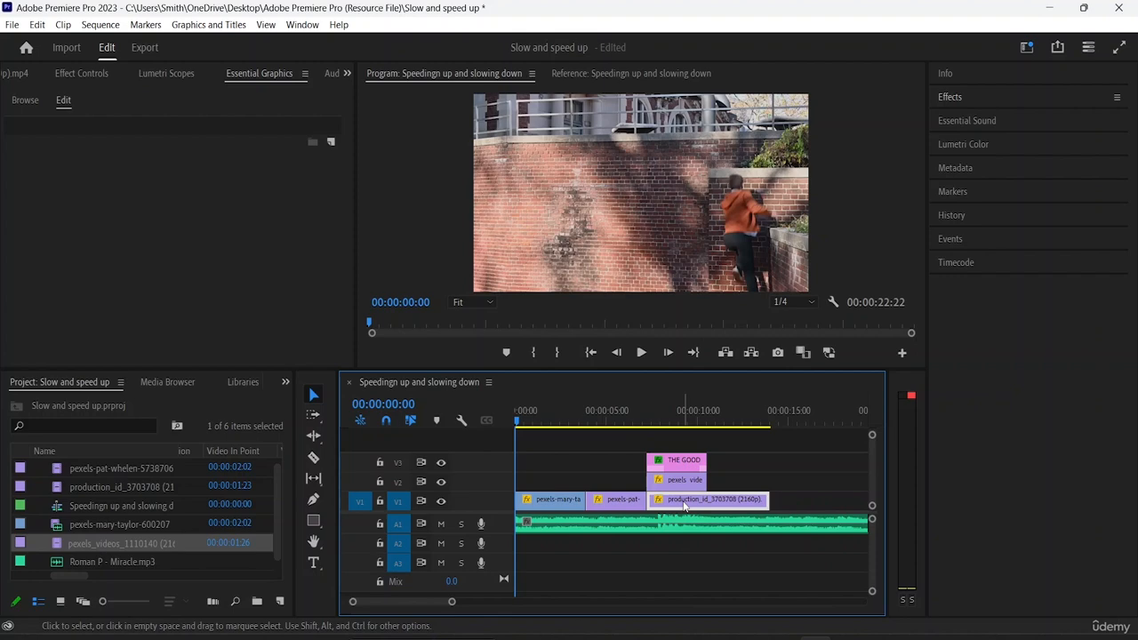
right_click(686, 504)
click(745, 459)
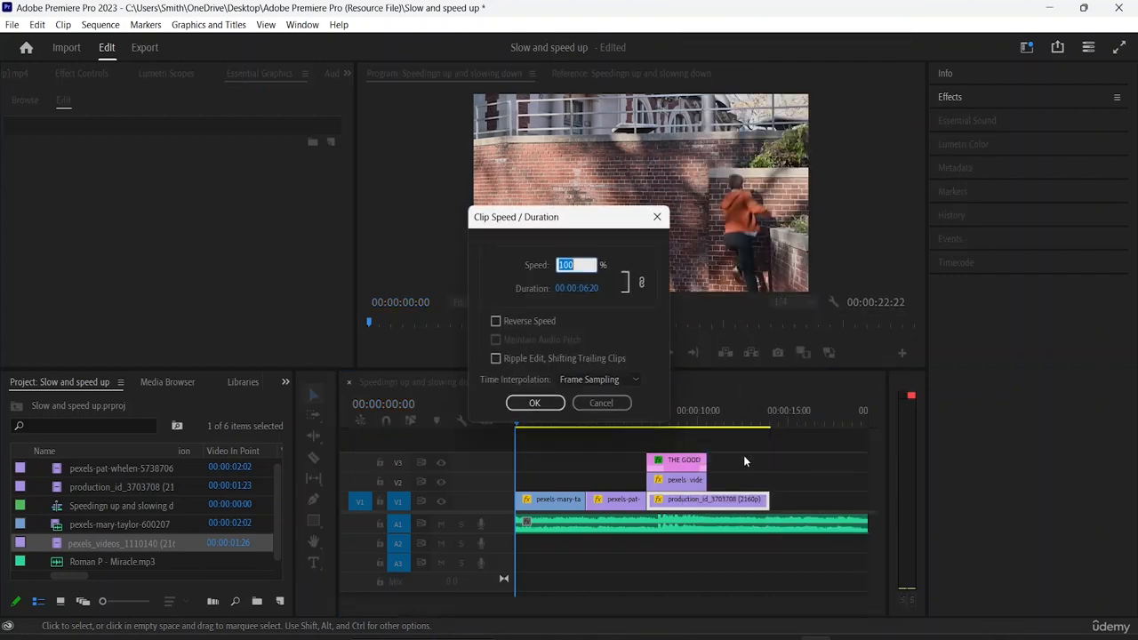
click(585, 264)
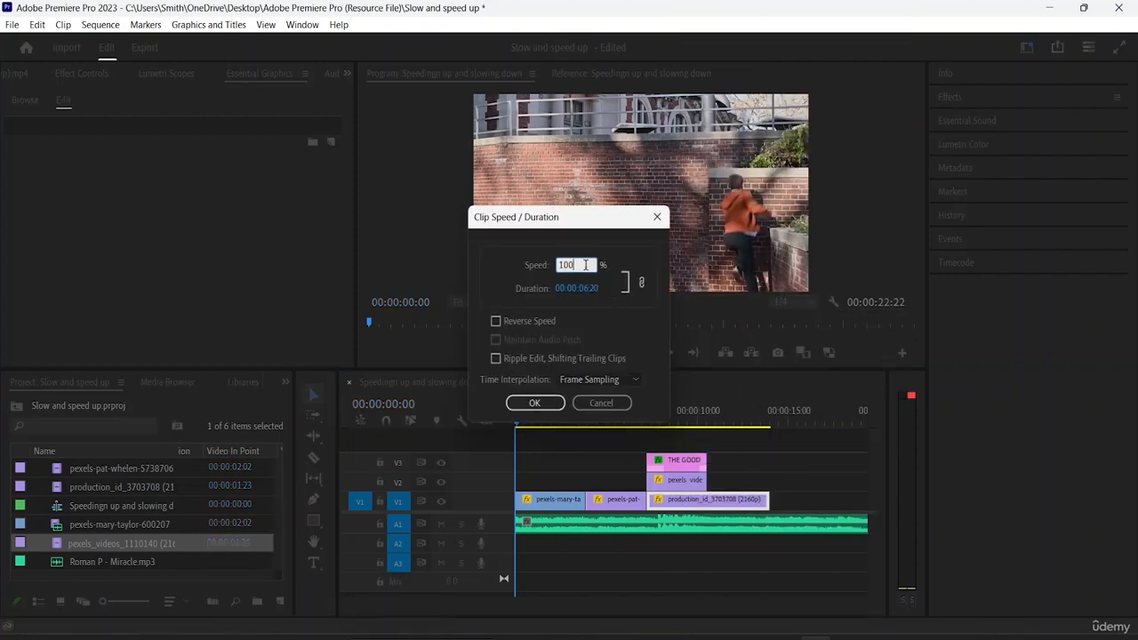
key(BackSpace)
key(BackSpace)
text(50)
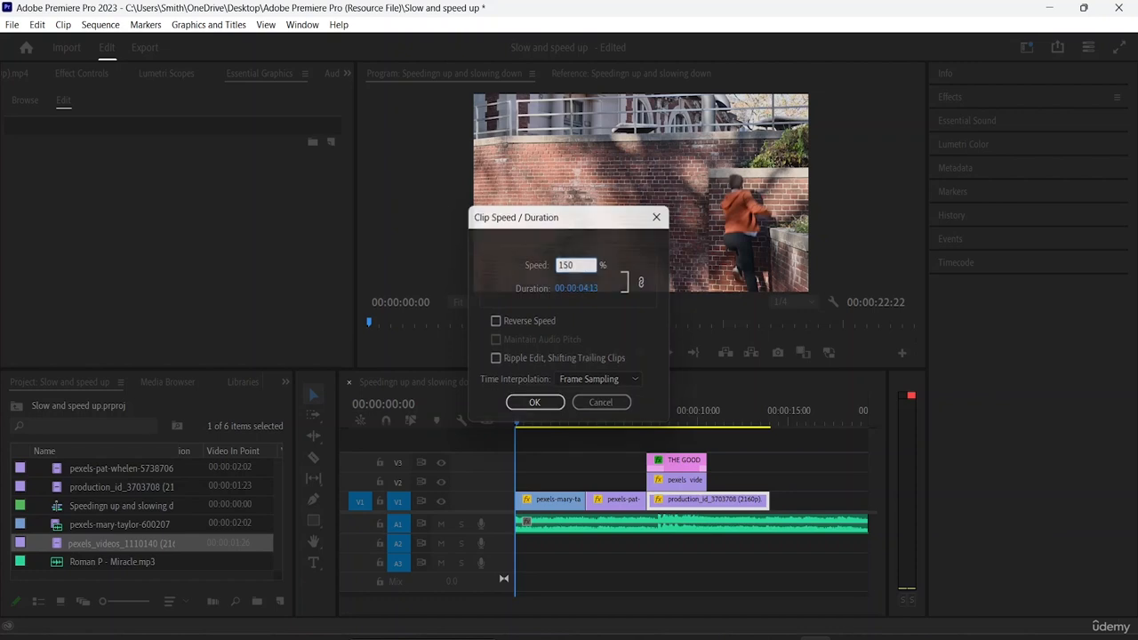
key(Return)
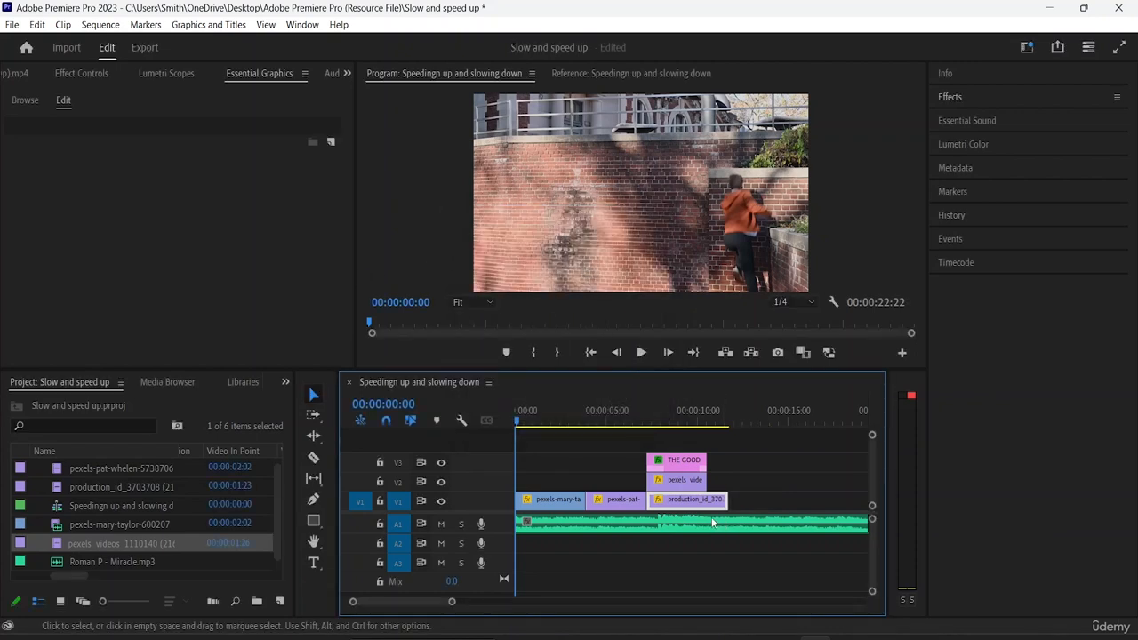
Set the speed of the sunset clip on V2 to 125%
click(681, 484)
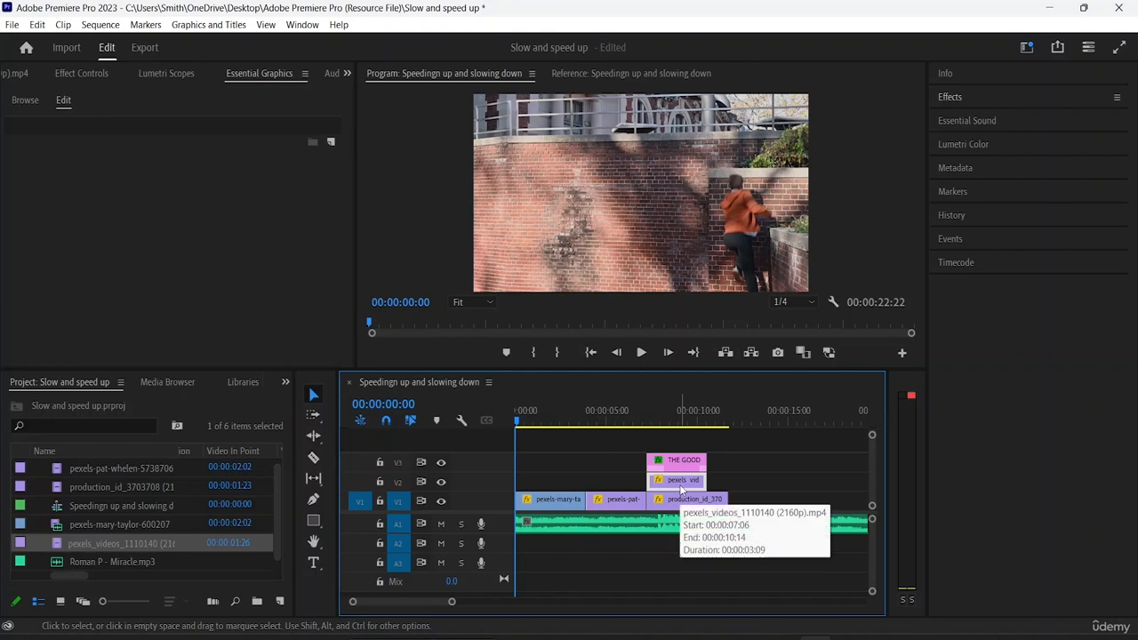
right_click(681, 488)
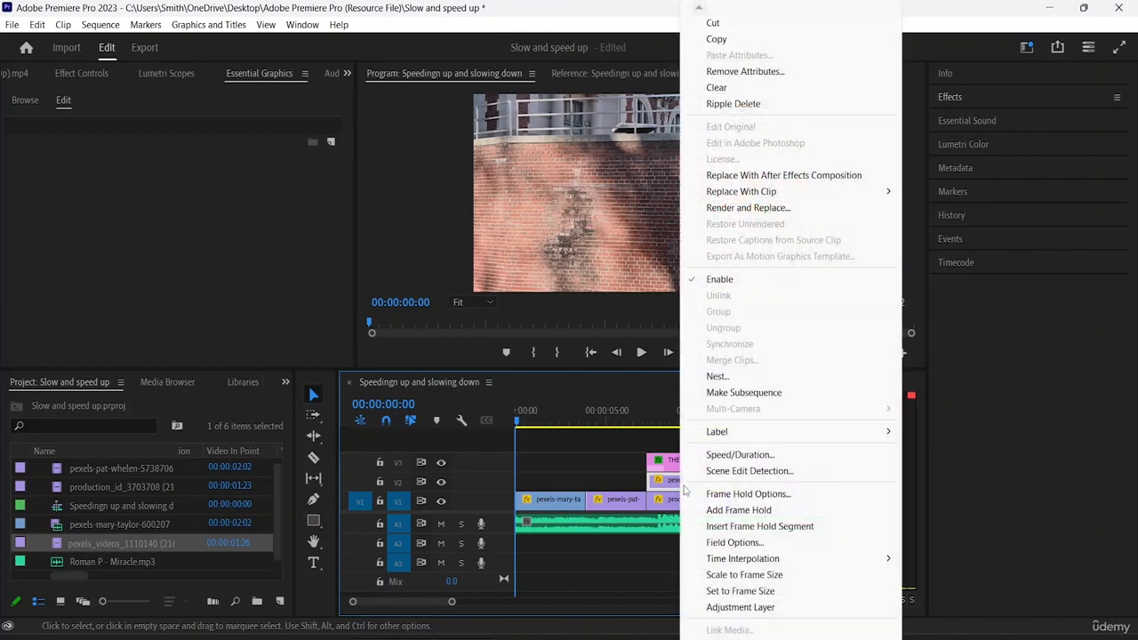
click(738, 455)
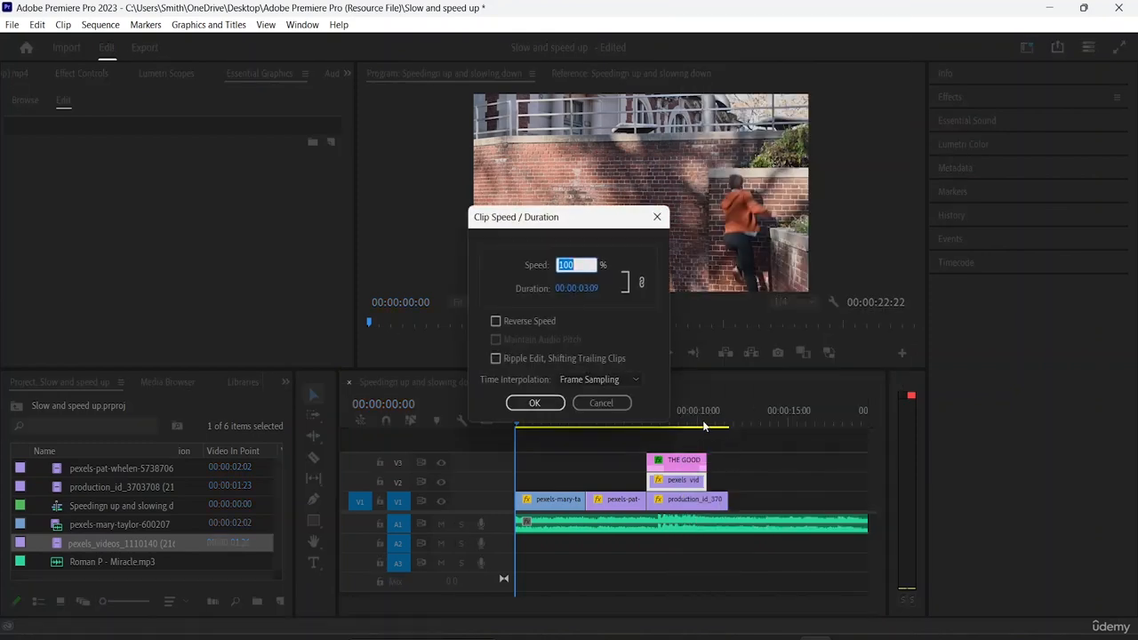
click(579, 265)
key(BackSpace)
key(BackSpace)
key(BackSpace)
text(125)
click(544, 401)
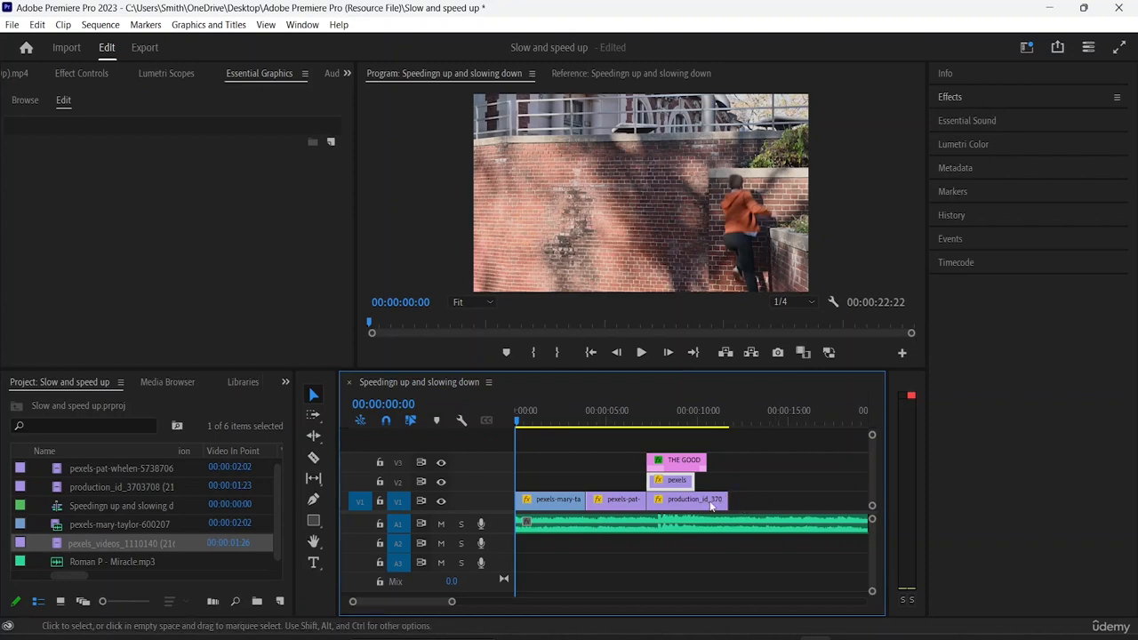
Slow the sunset clip on V2 down to 75% speed
right_click(684, 481)
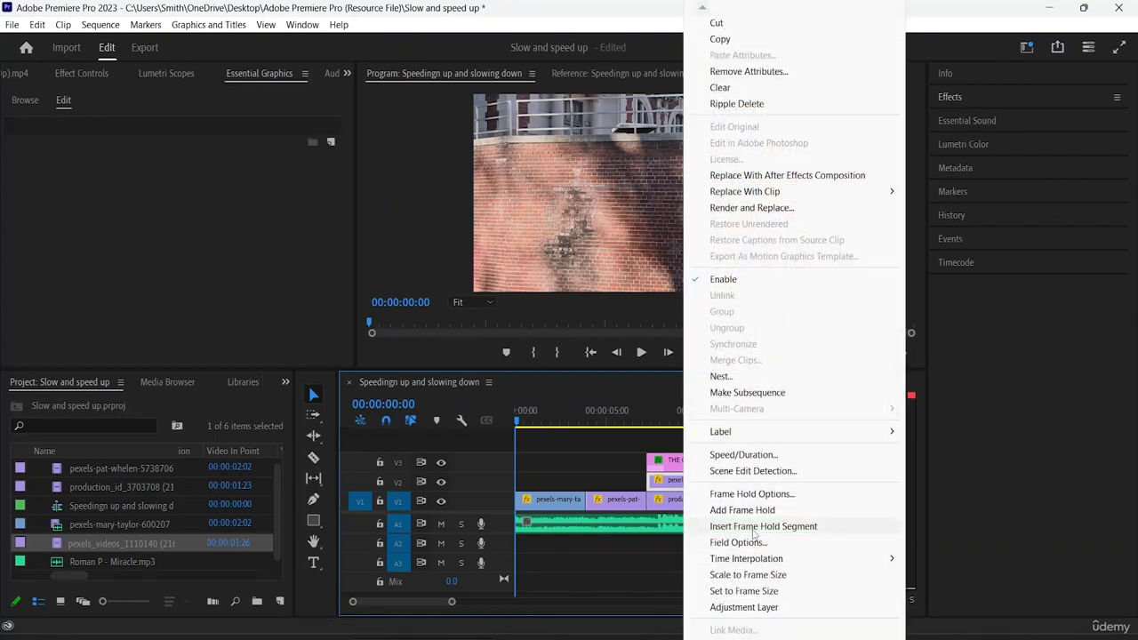
click(745, 454)
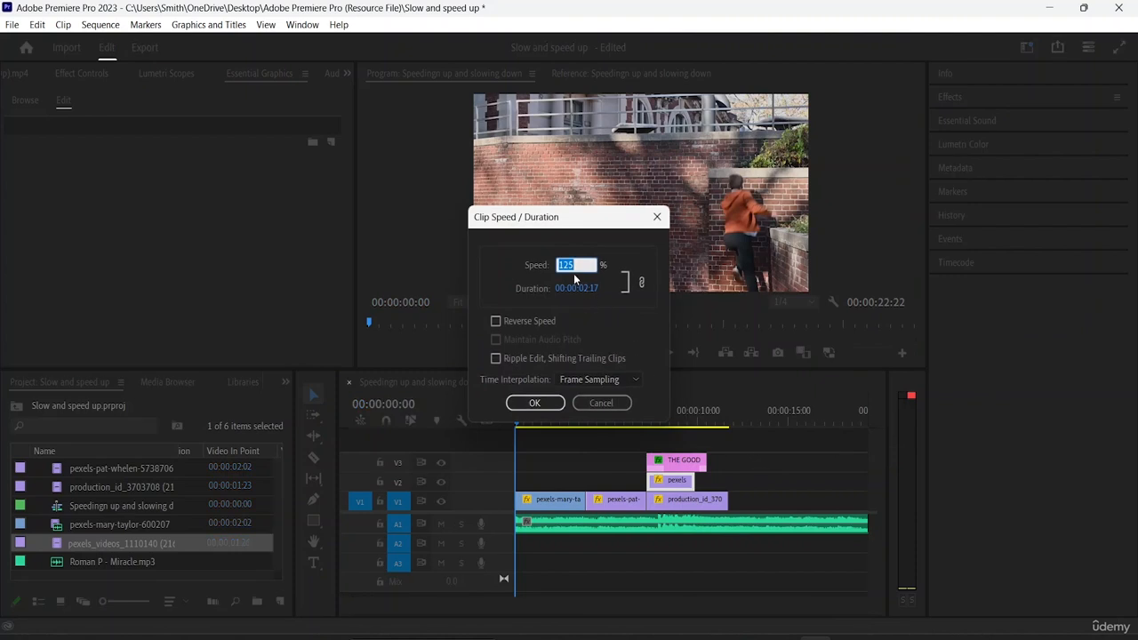
click(576, 264)
key(BackSpace)
key(BackSpace)
key(BackSpace)
text(75)
click(556, 404)
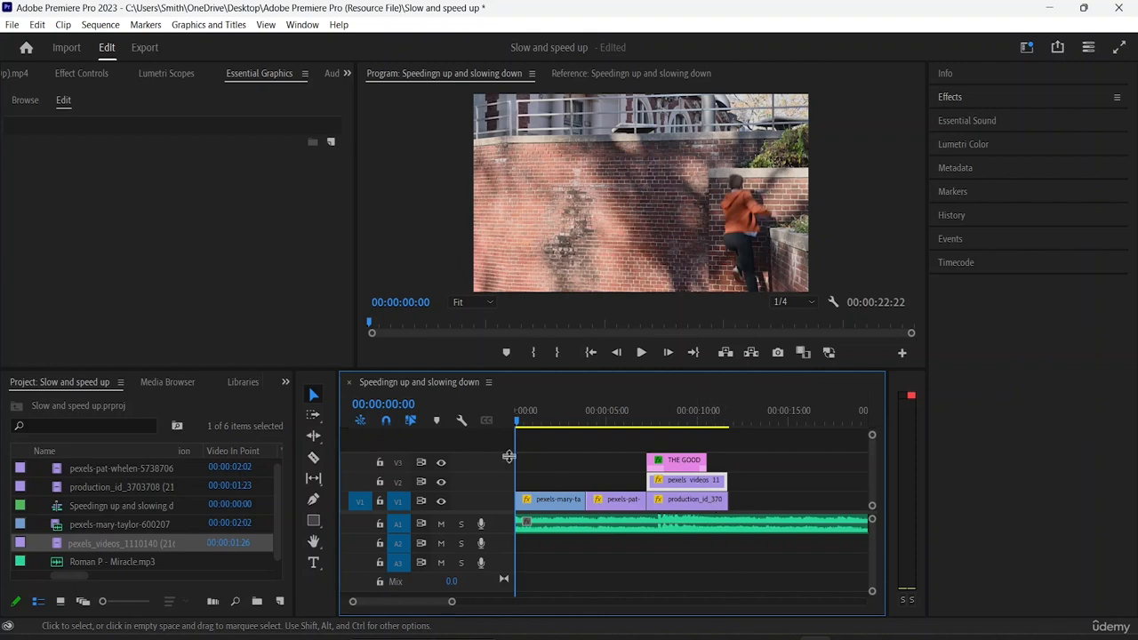
Play the side-by-side section through to 00:00:12:16, and replay it from 00:00:08:00 to 00:00:12:23 to check the clip speeds
drag(519, 434, 636, 459)
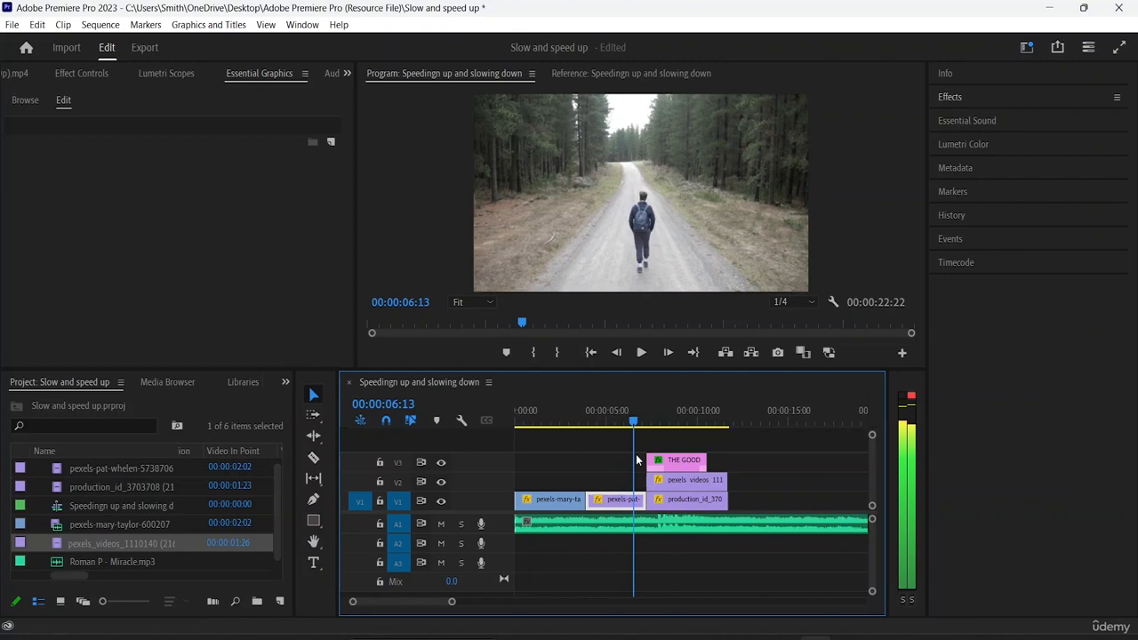
key(space)
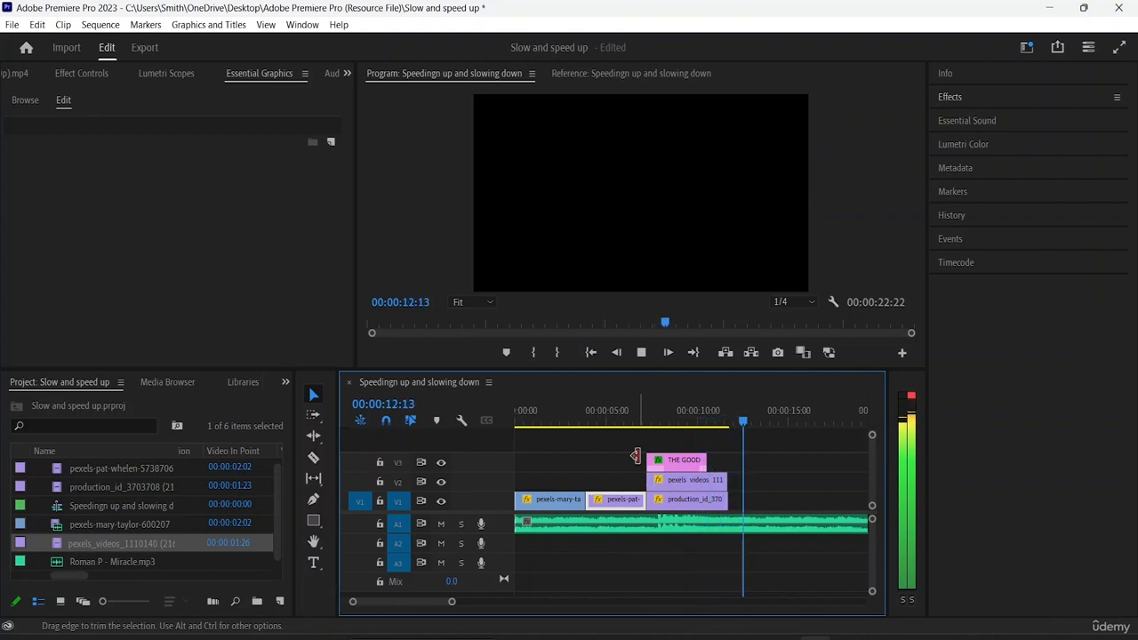
key(space)
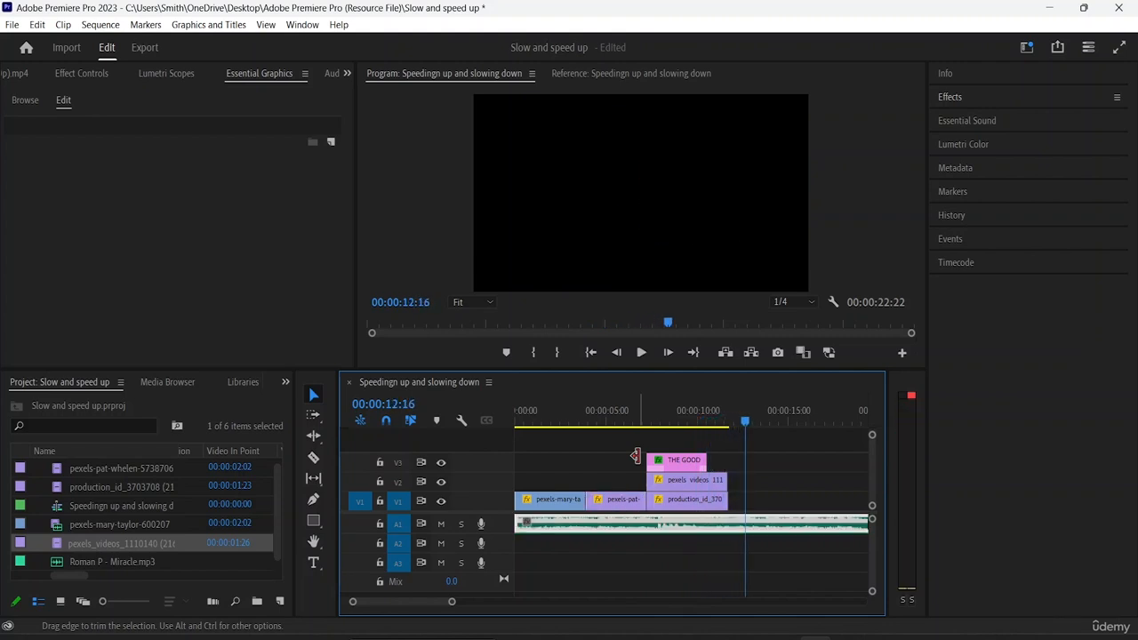
click(680, 483)
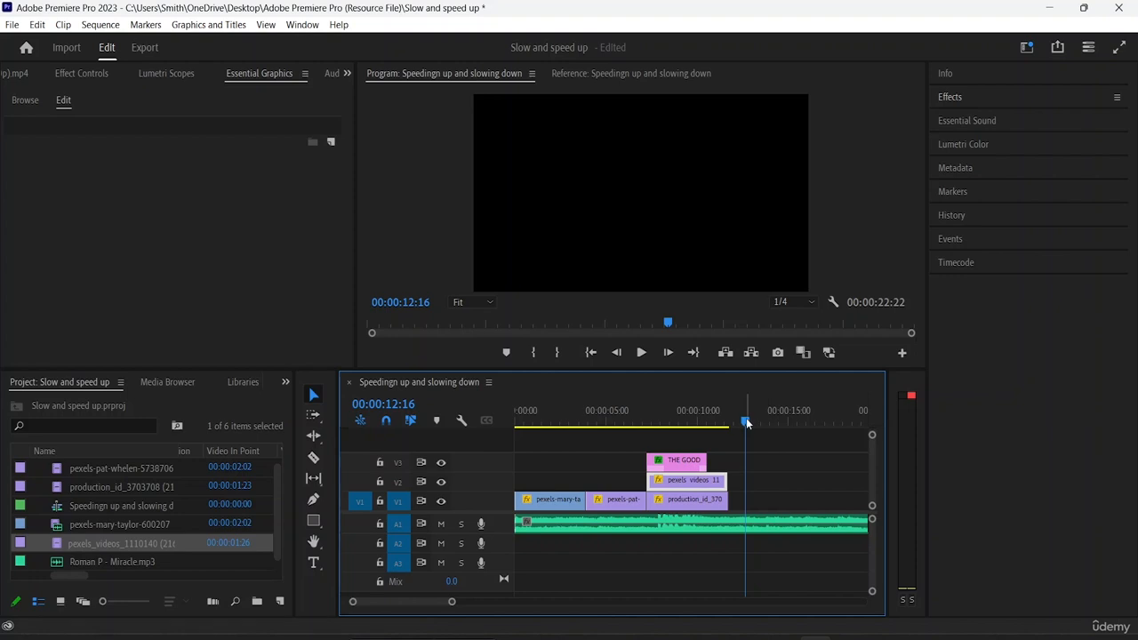
drag(746, 423, 660, 433)
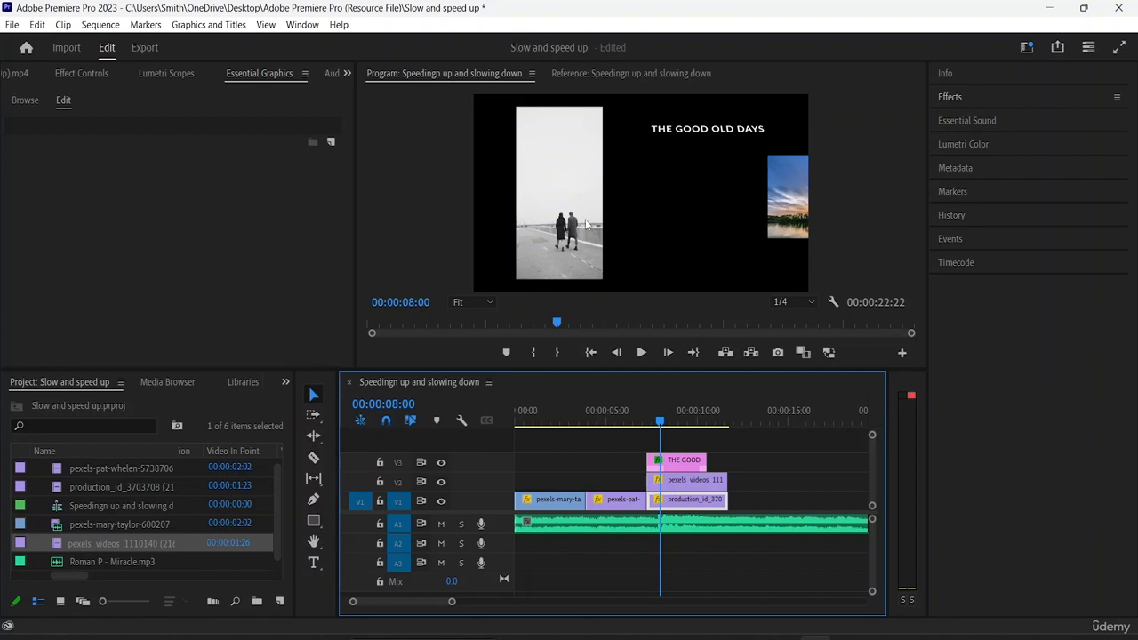
key(space)
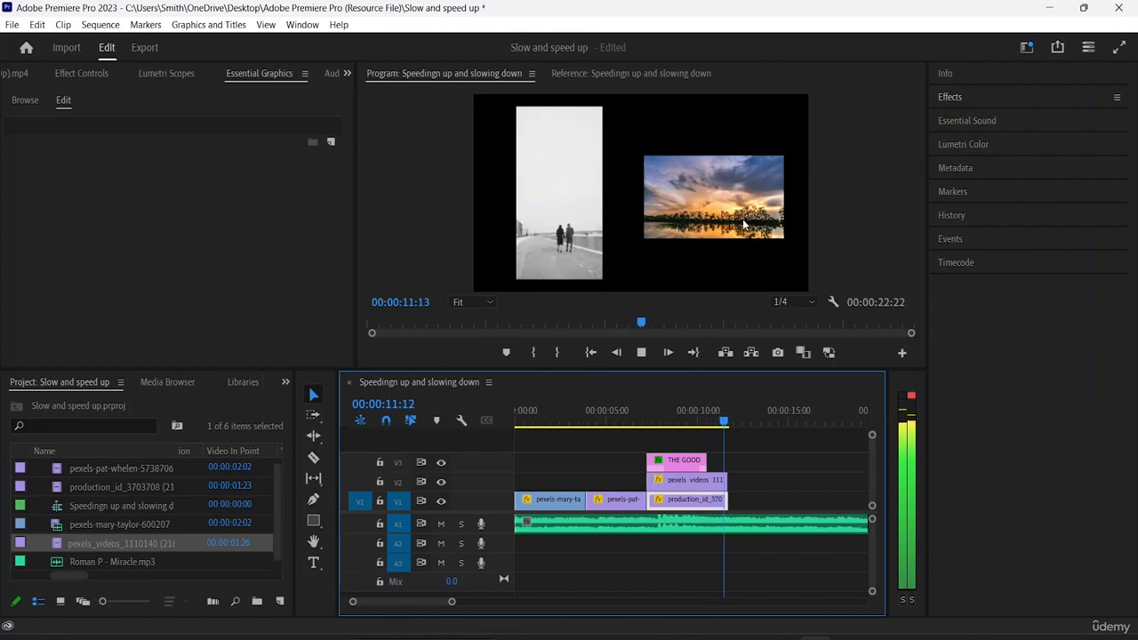
key(space)
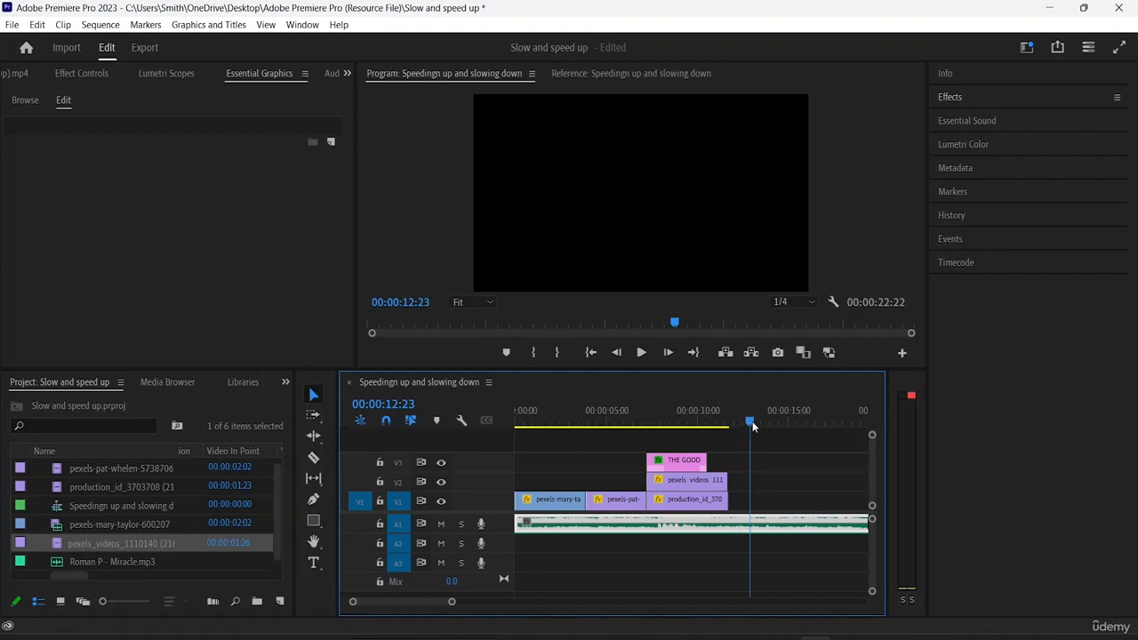
Split the music on A1 at 00:00:11:19, where the video ends, and delete the leftover part after the cut
drag(752, 421, 732, 424)
mouse_move(732, 425)
mouse_down()
mouse_move(736, 436)
mouse_move(721, 421)
mouse_move(730, 427)
mouse_up()
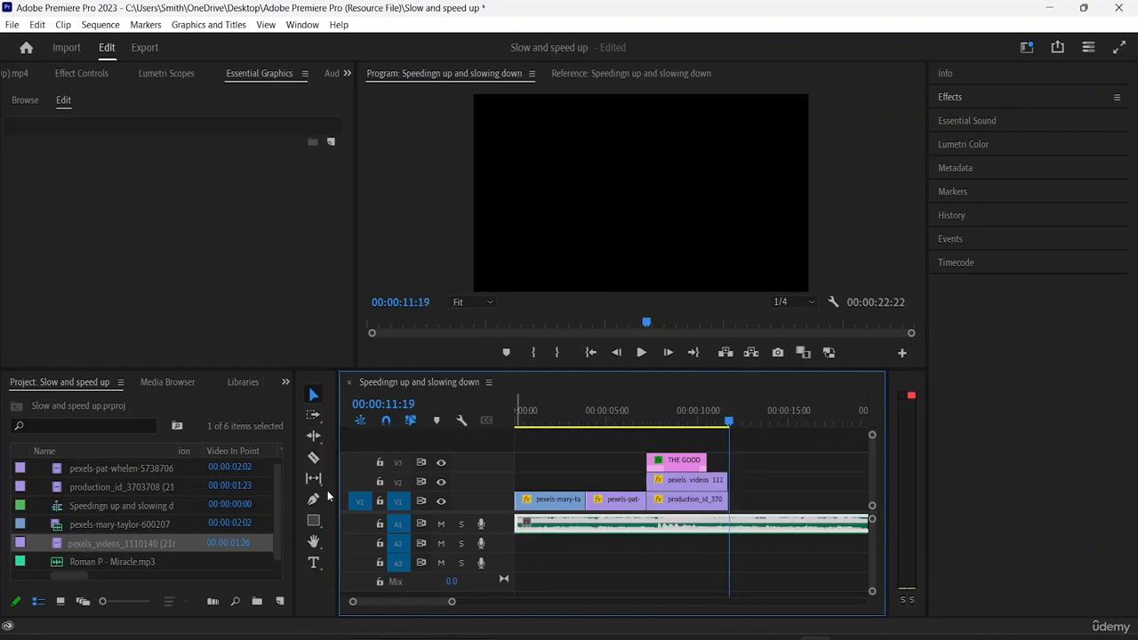
click(312, 457)
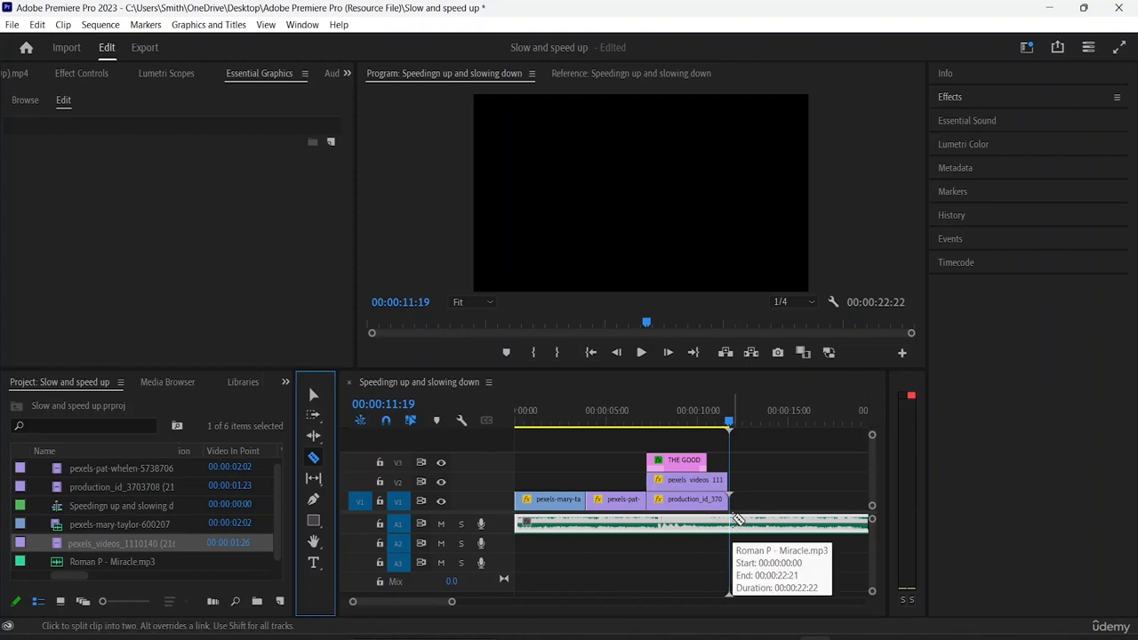
click(732, 524)
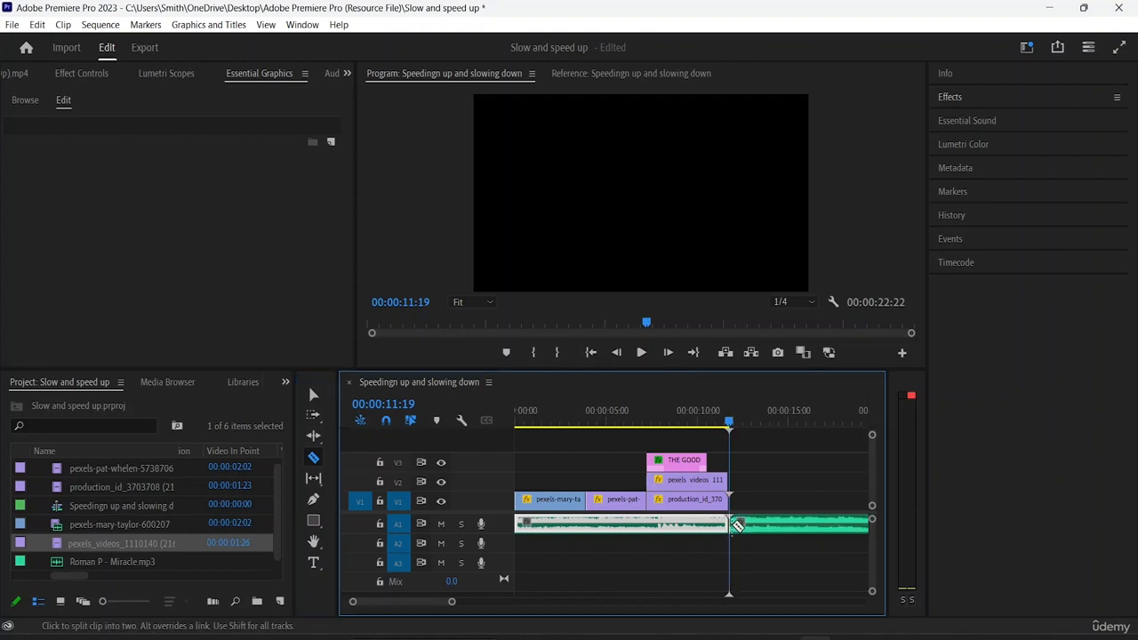
click(313, 393)
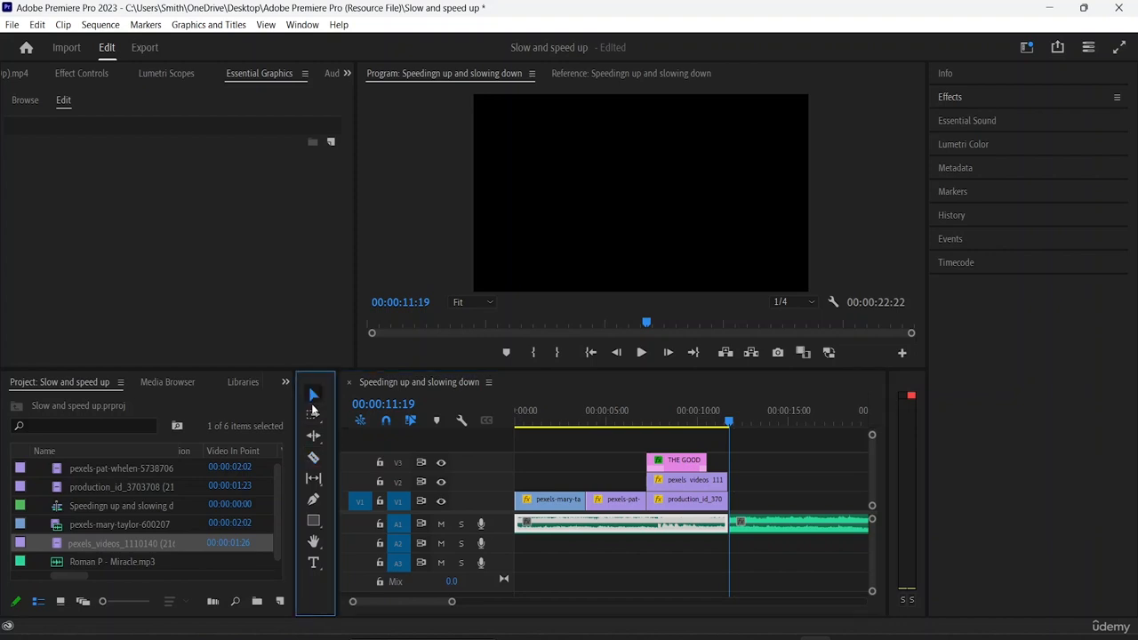
click(791, 528)
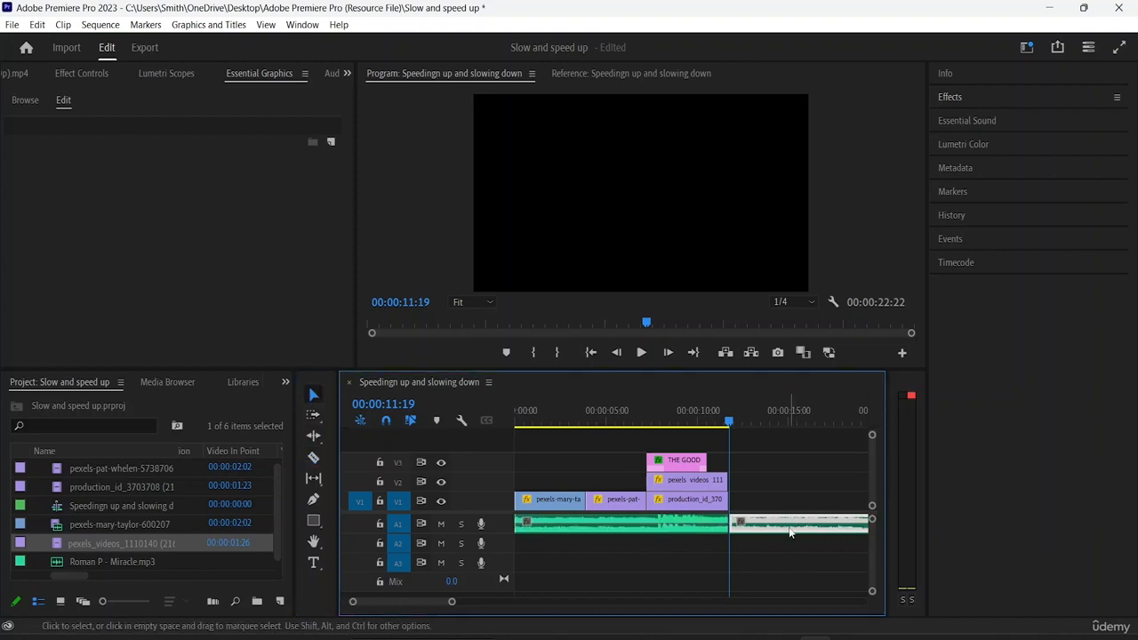
key(Delete)
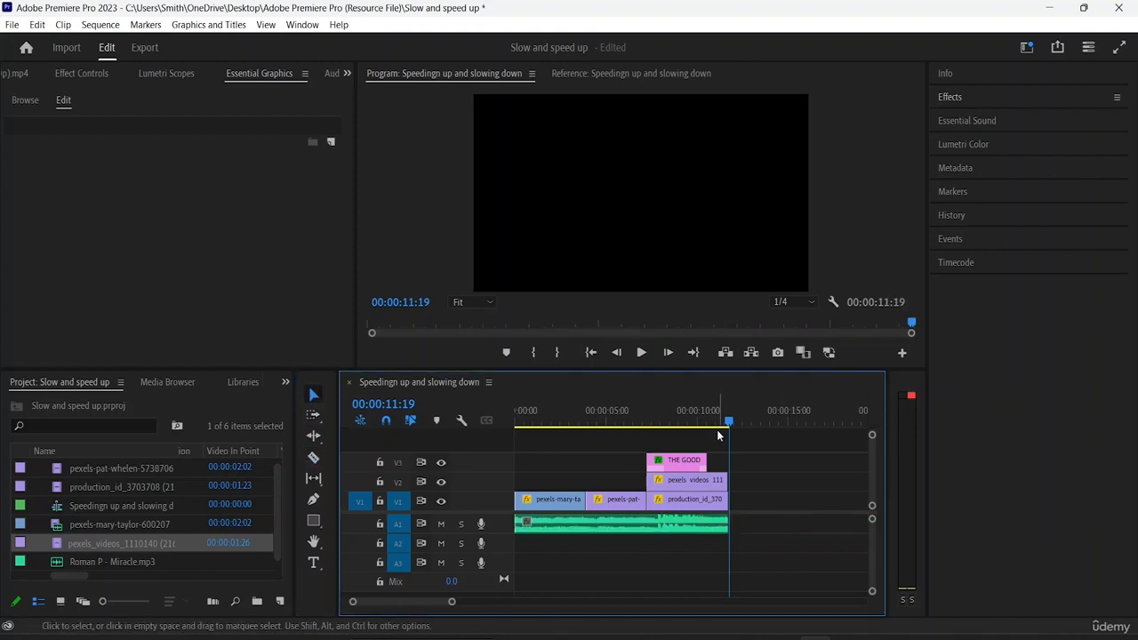
Add a Dip to Black video transition at the start of the first clip on V1
drag(729, 421, 511, 454)
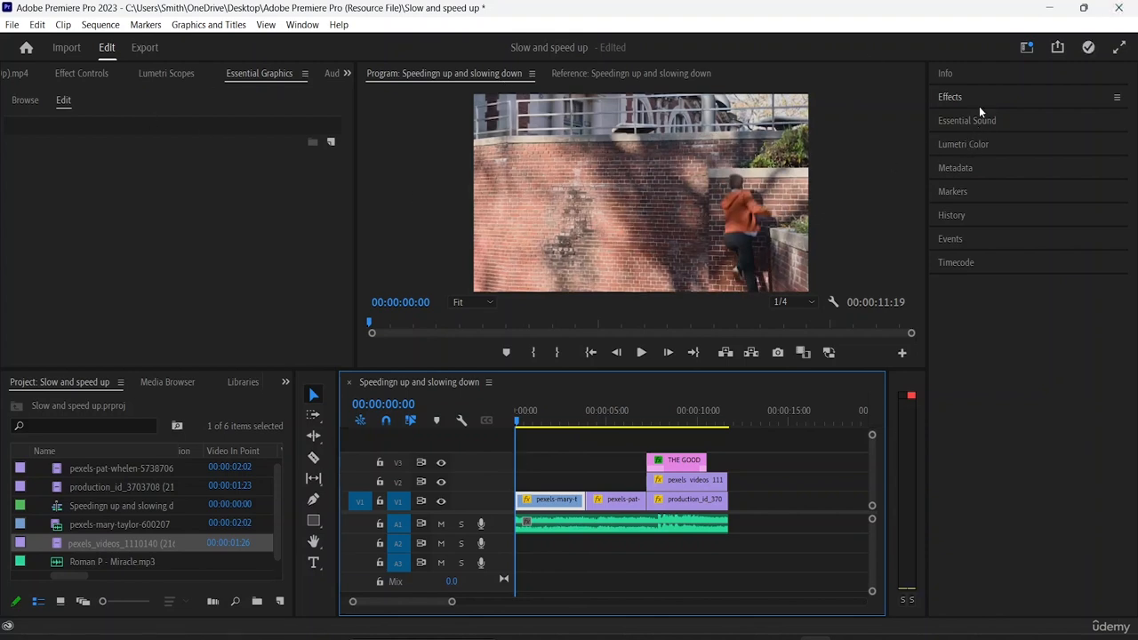
click(952, 98)
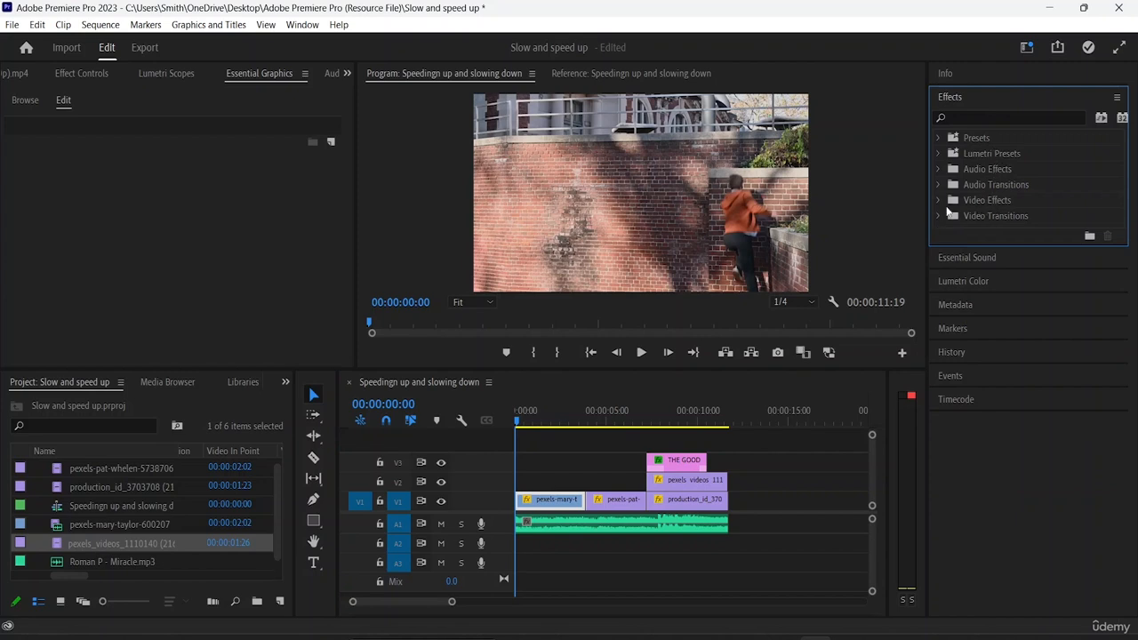
click(937, 216)
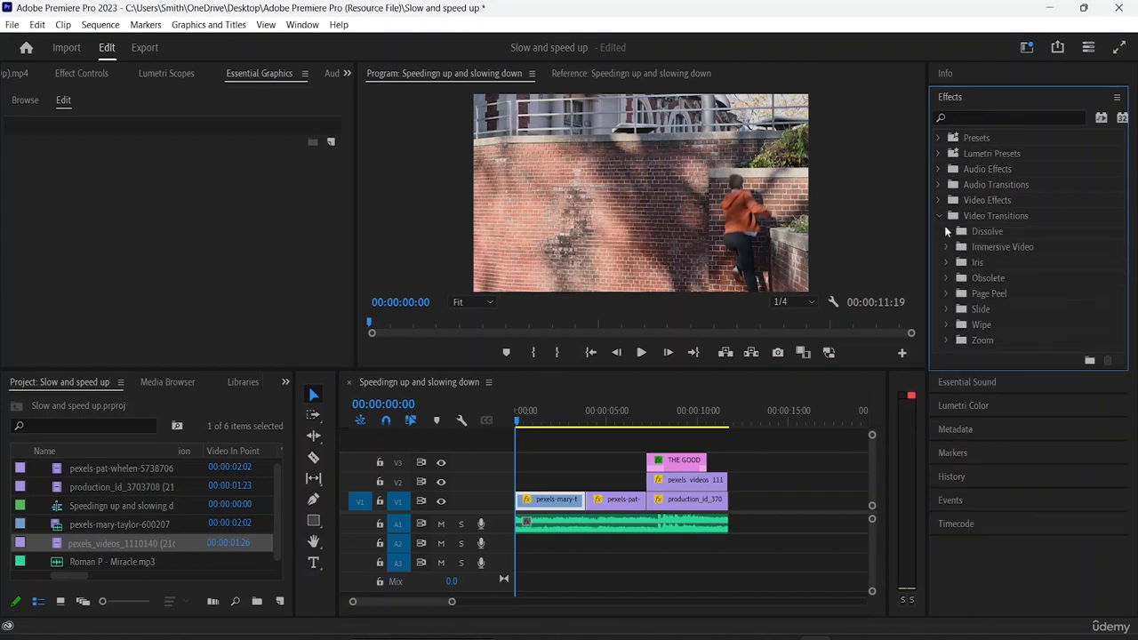
click(947, 232)
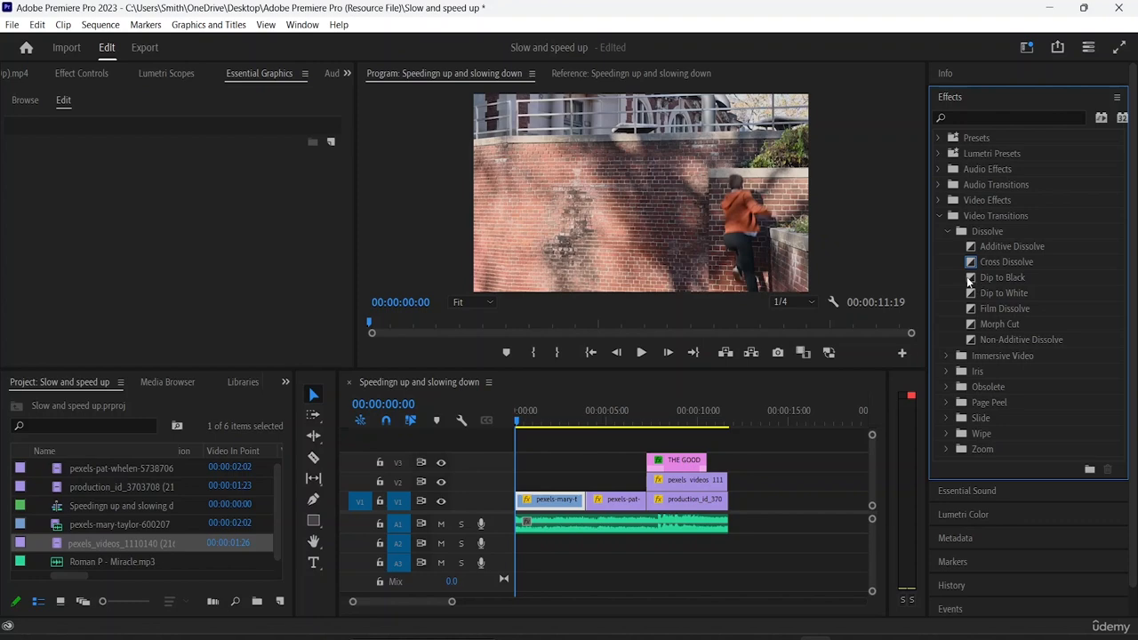
drag(971, 281, 521, 505)
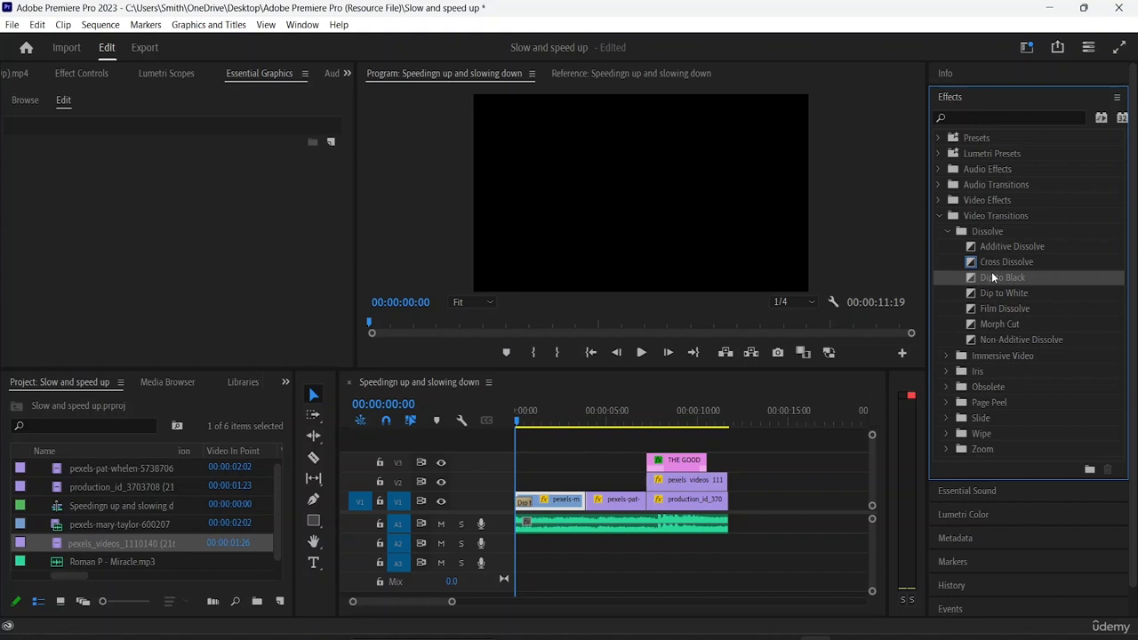
Add a Cross Dissolve between the first and second clips on V1 and an Additive Dissolve at the end of the second clip
drag(995, 259, 585, 503)
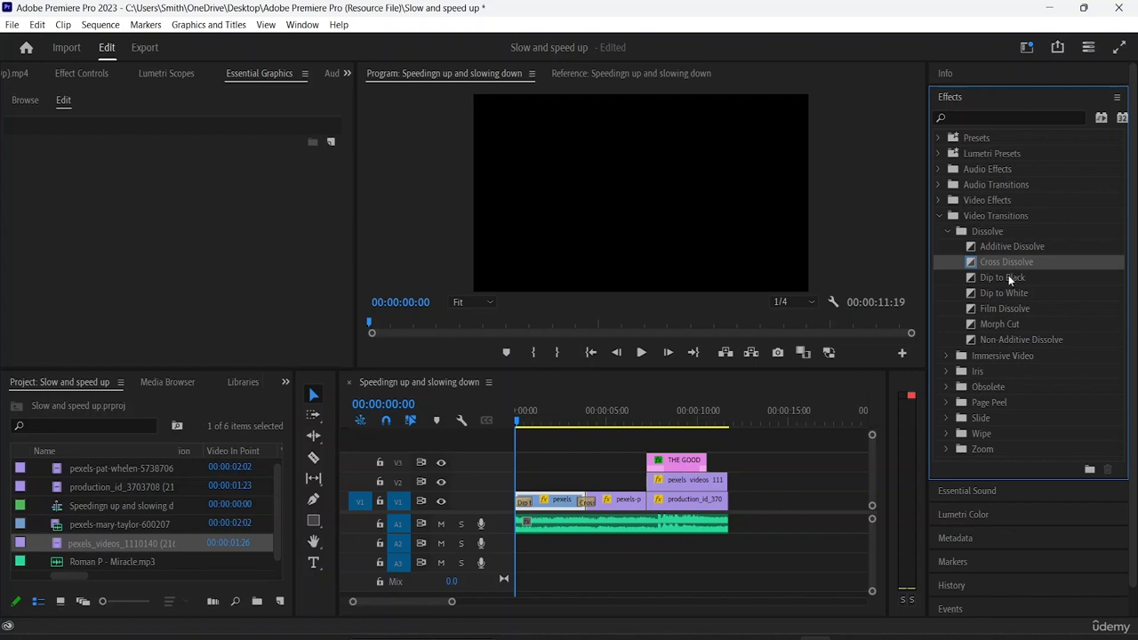
drag(997, 248, 646, 508)
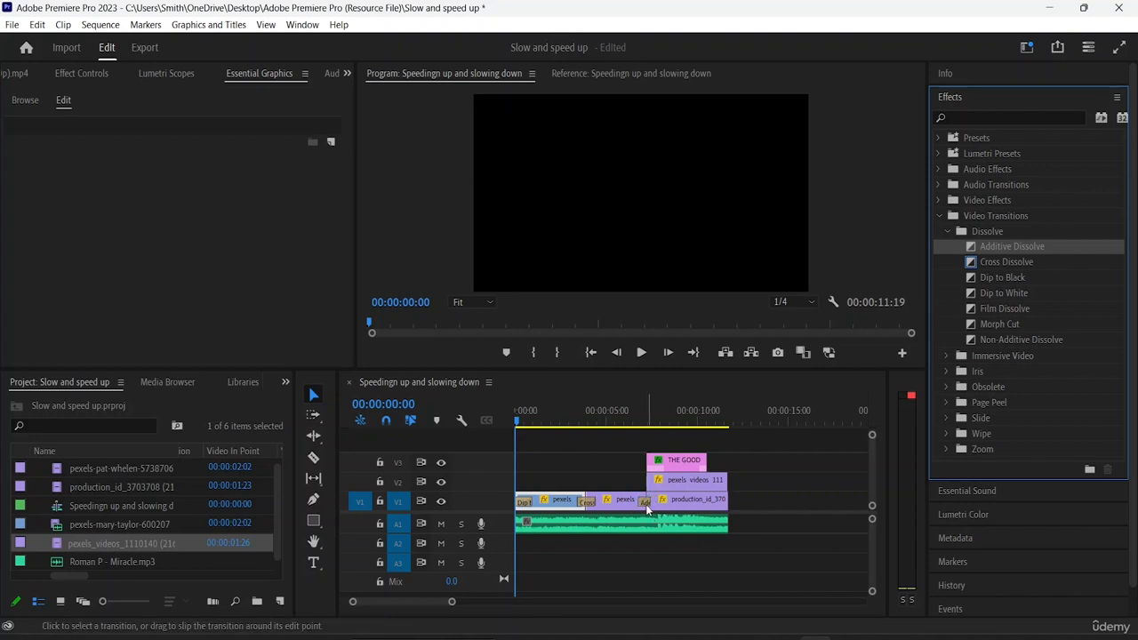
click(645, 504)
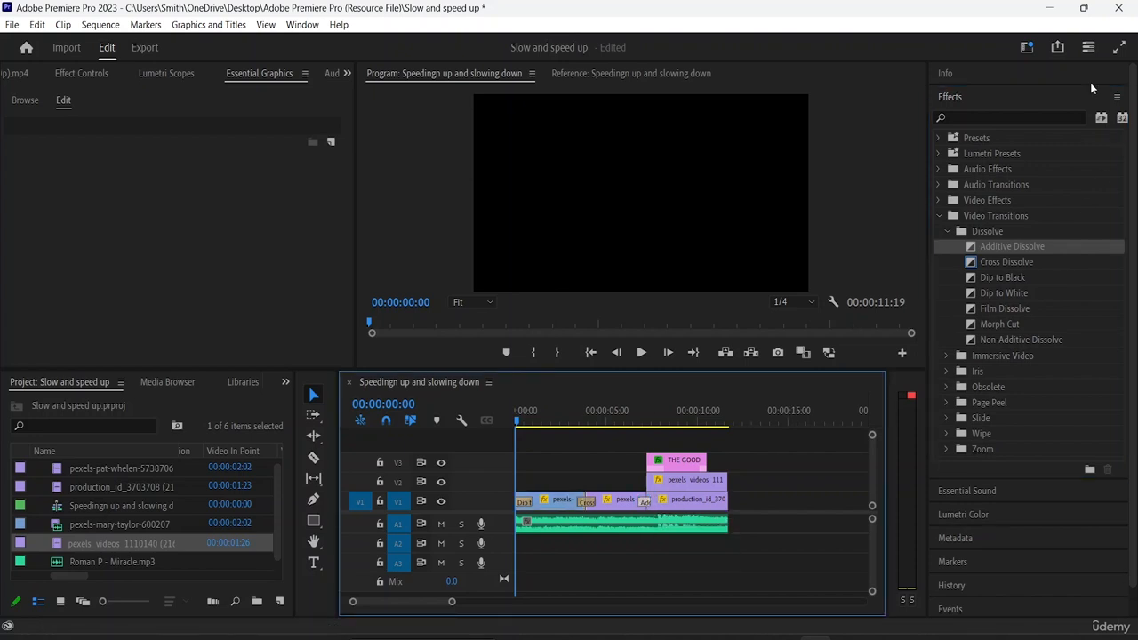
click(1067, 98)
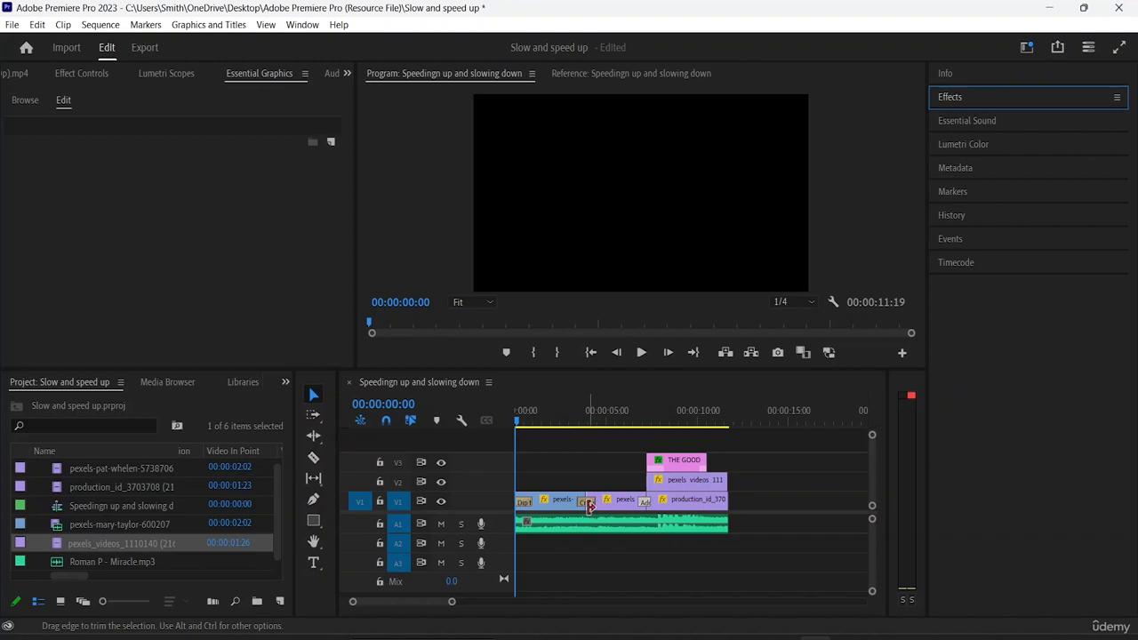
click(585, 501)
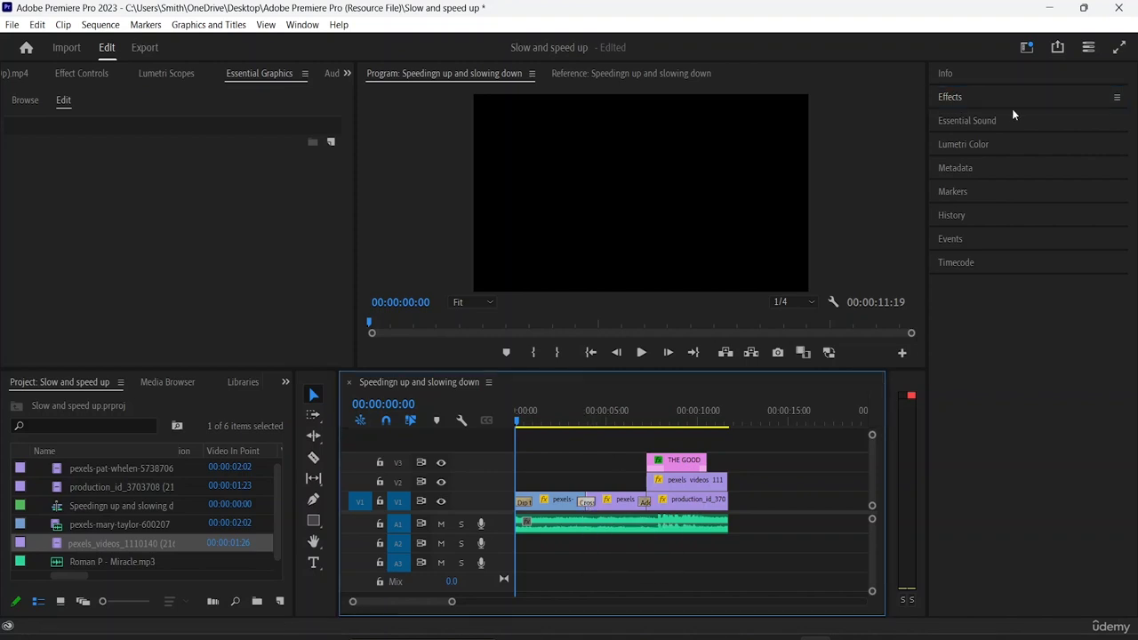
click(1114, 99)
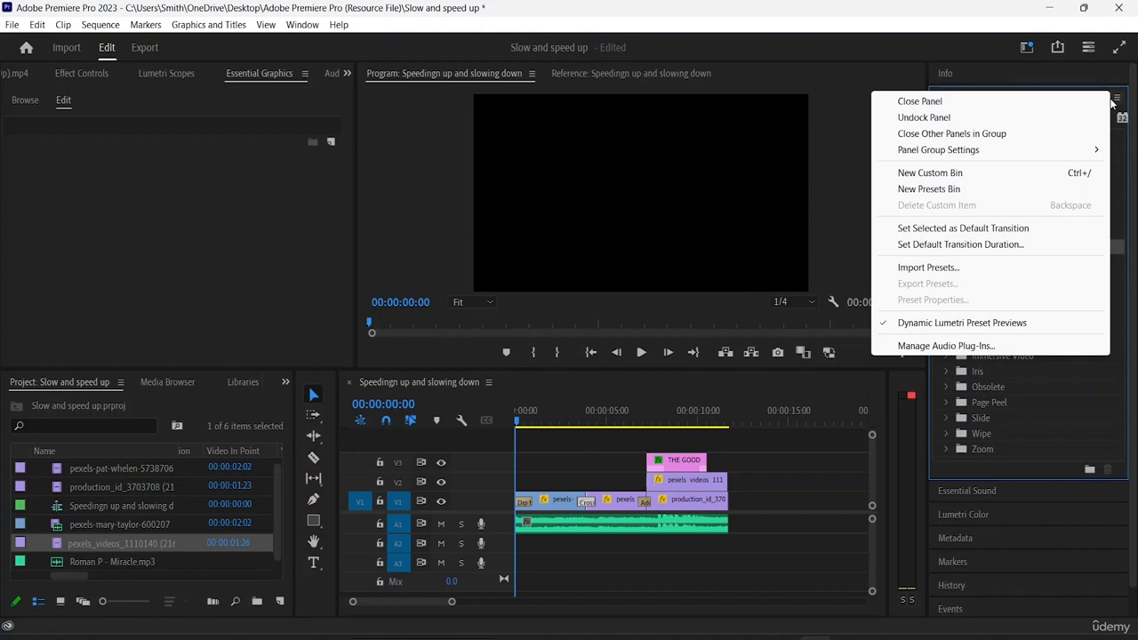
click(1129, 144)
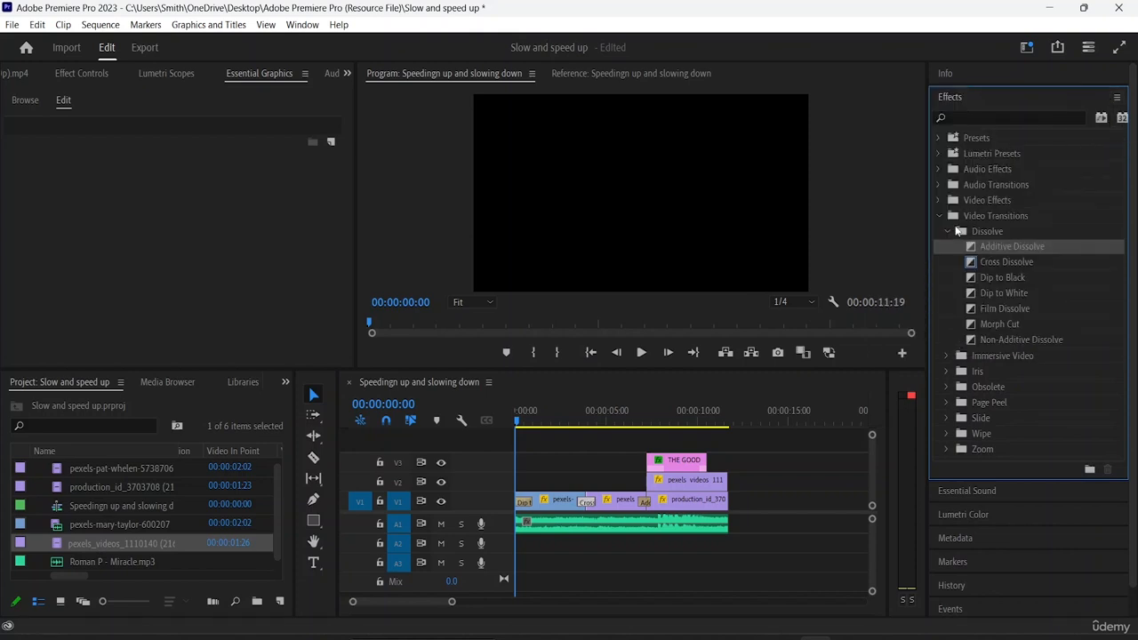
click(281, 78)
click(27, 104)
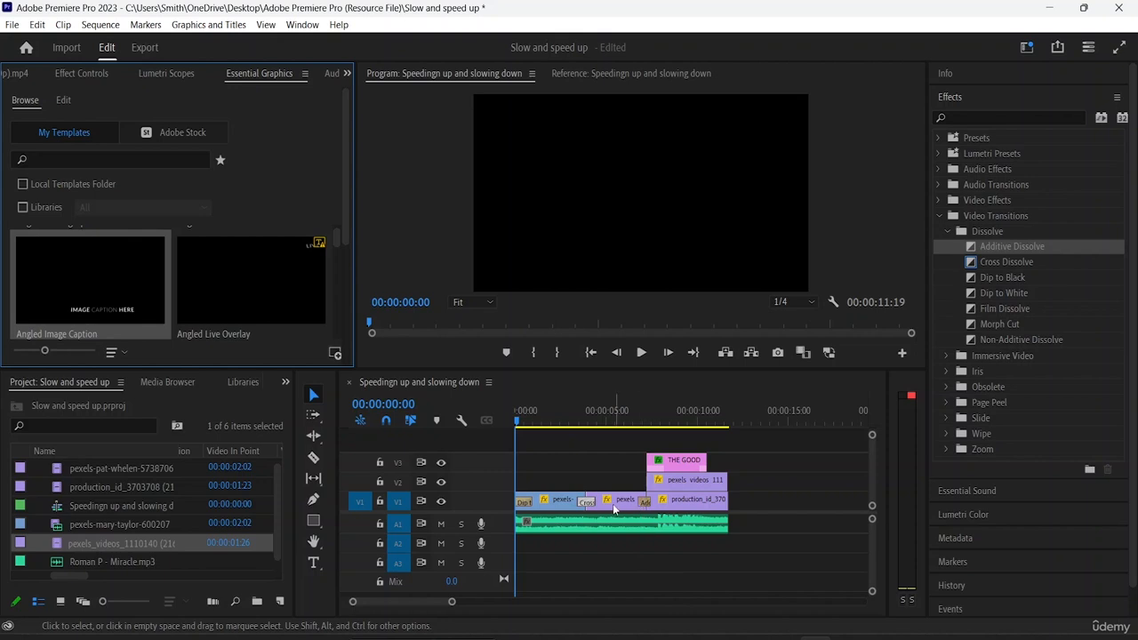
scroll(1008, 520, down, 1)
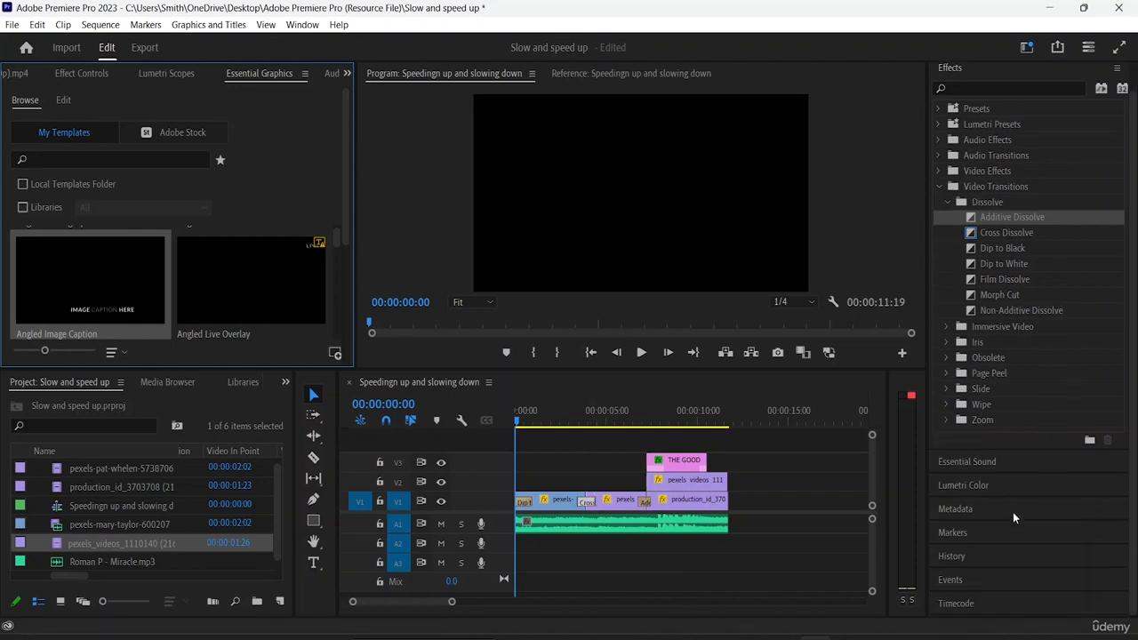
scroll(1013, 512, up, 1)
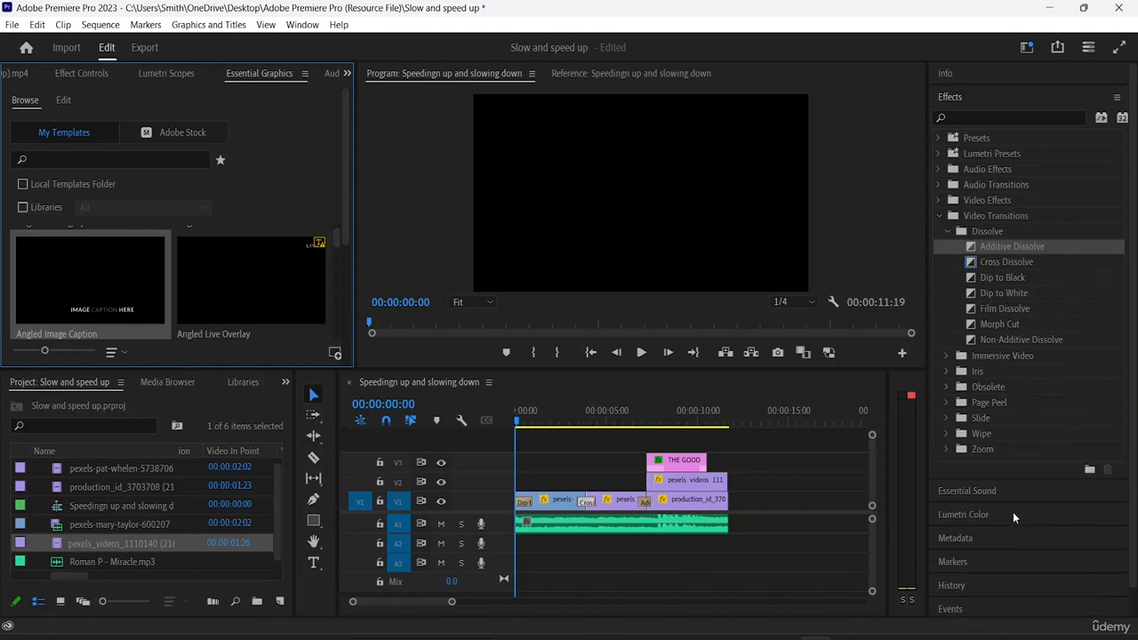
click(972, 92)
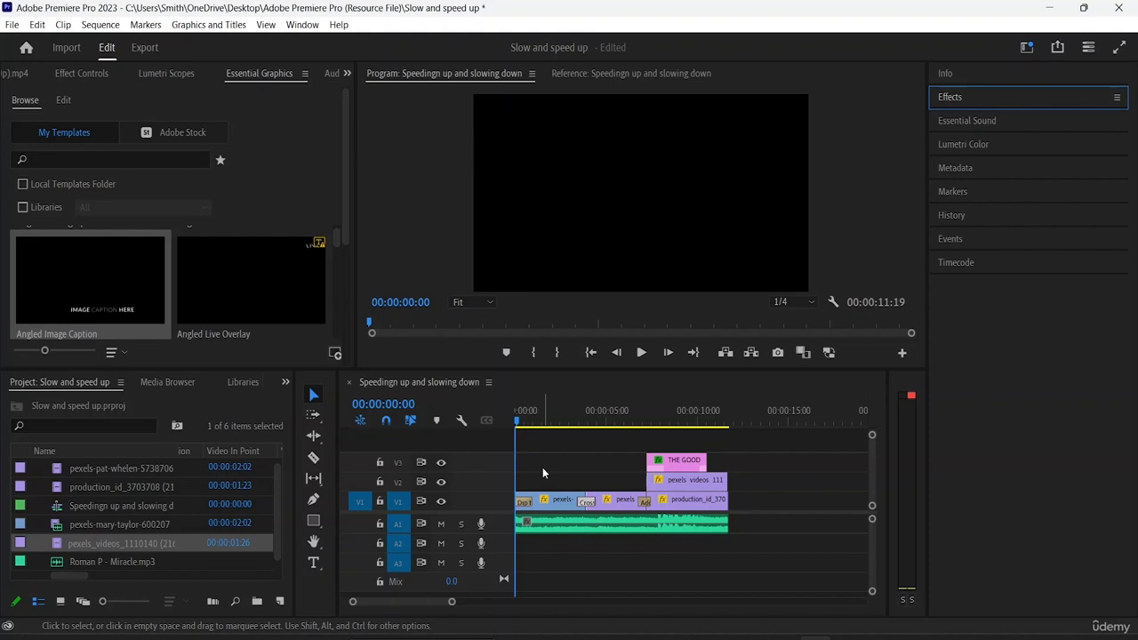
Play the whole sequence from the beginning to check the transitions, the caption and the trimmed music
key(space)
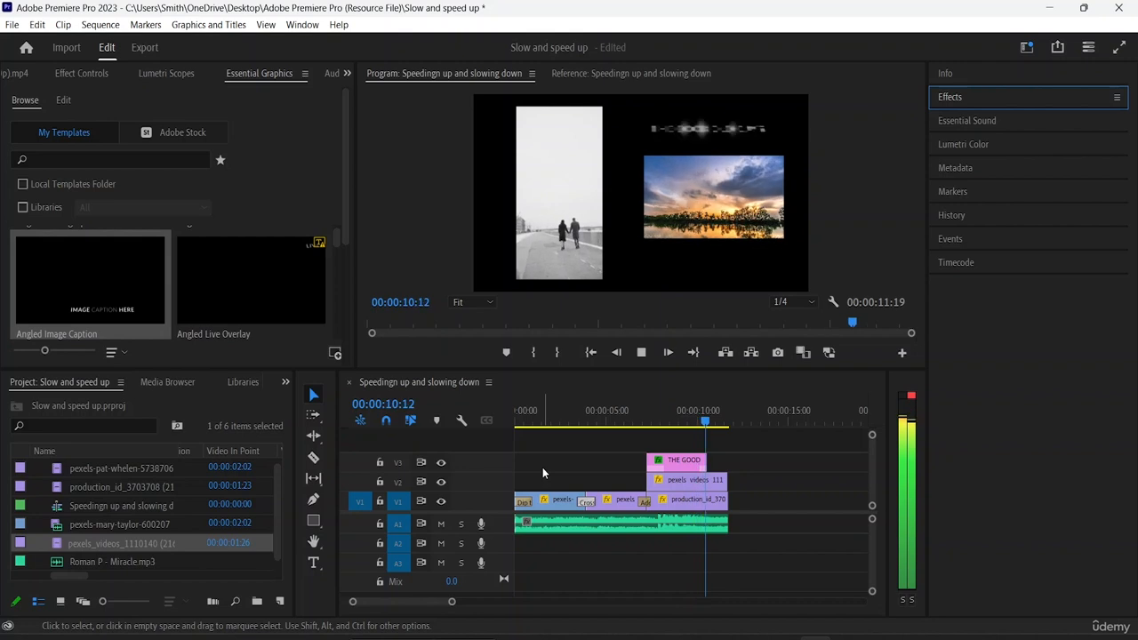
key(space)
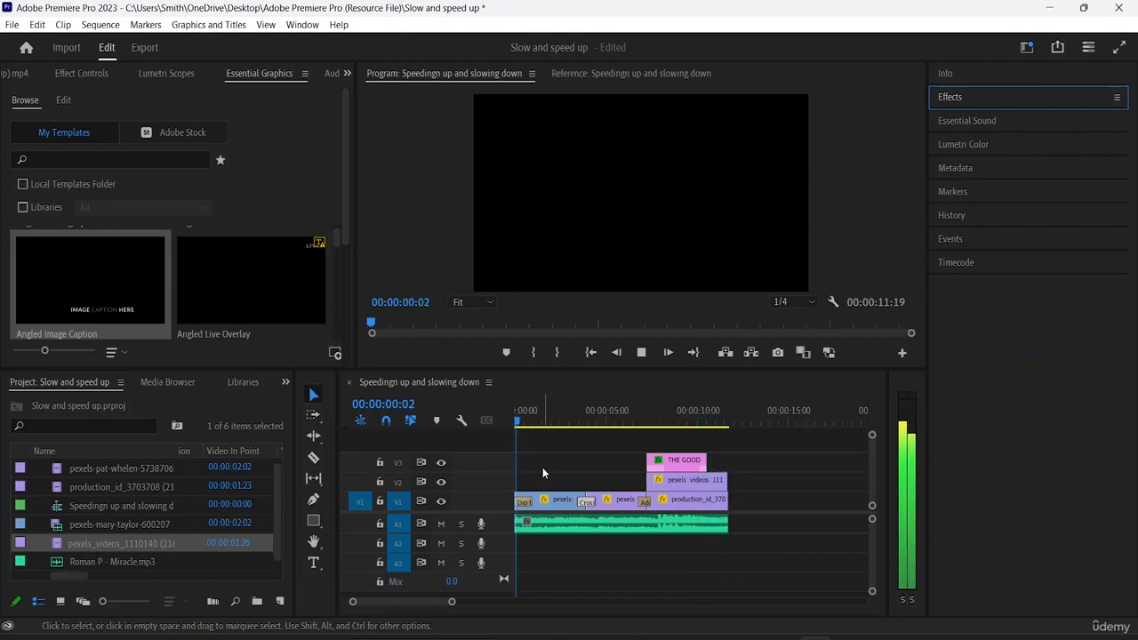
key(space)
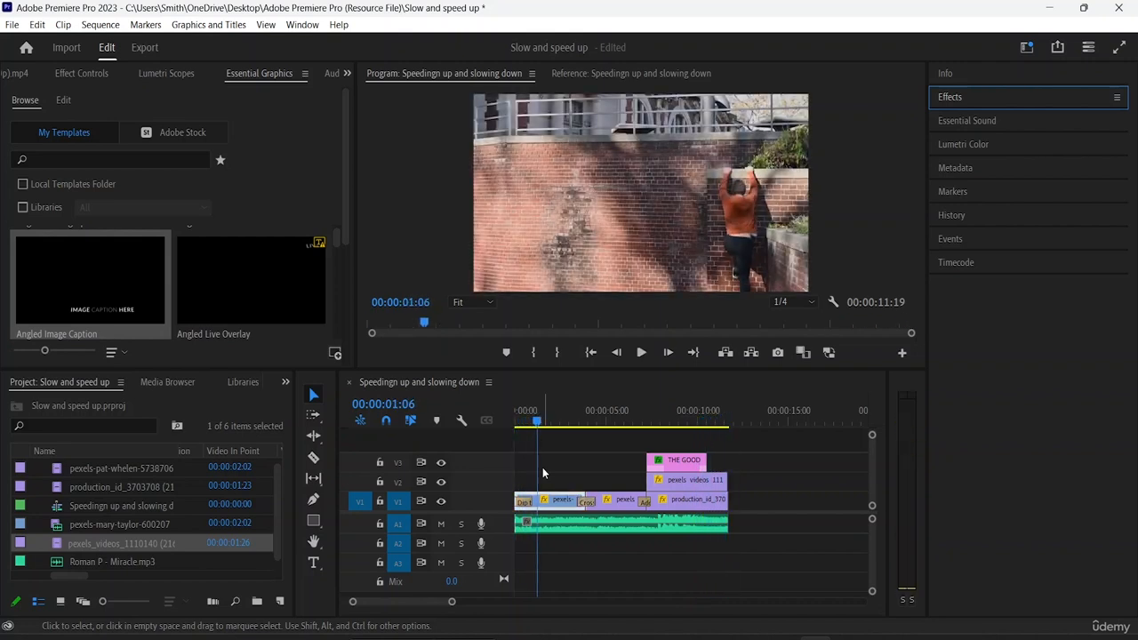
Preview the sequence and export it as the H.264 file "Speedingn up and slowing down_1.mp4" with the Match Source - Adaptive High Bitrate preset
click(70, 48)
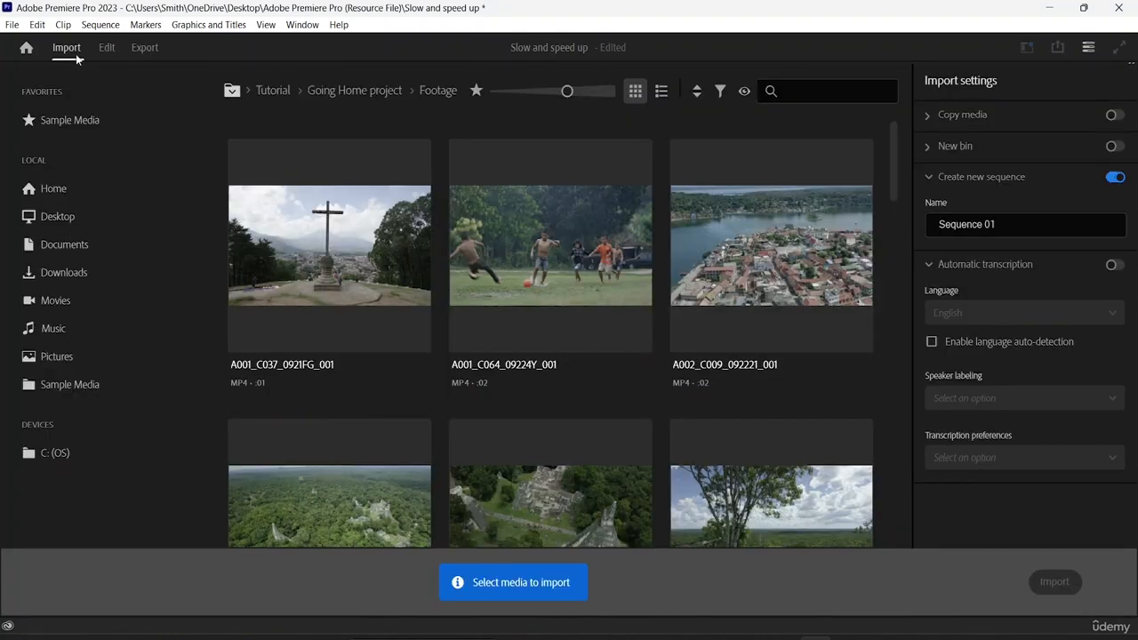
click(147, 53)
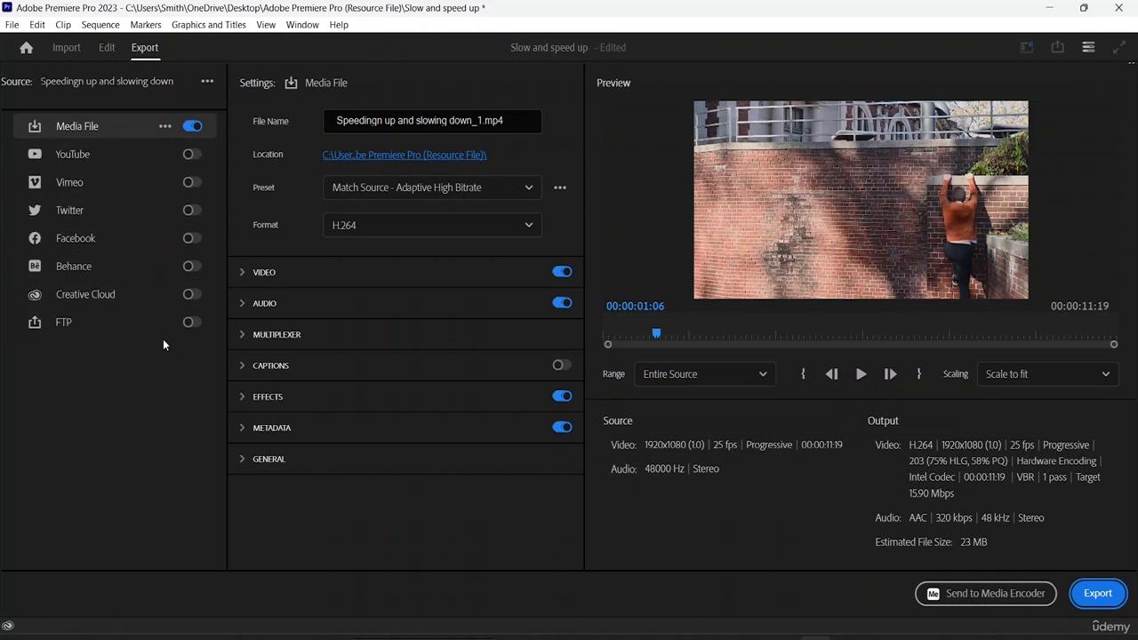
click(860, 376)
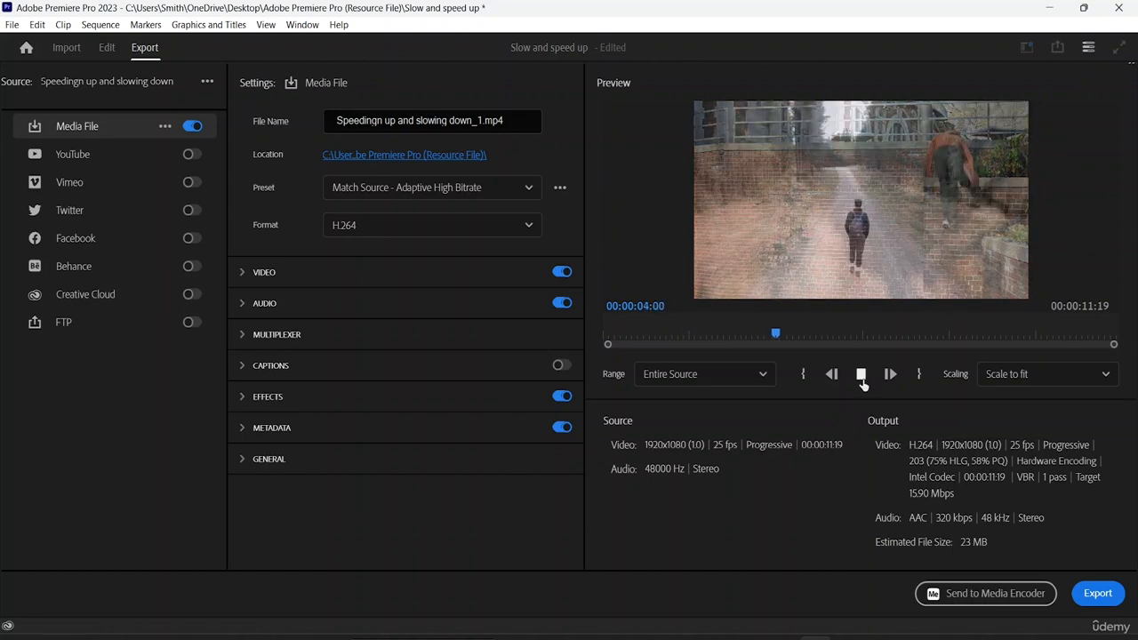
click(861, 380)
click(1092, 596)
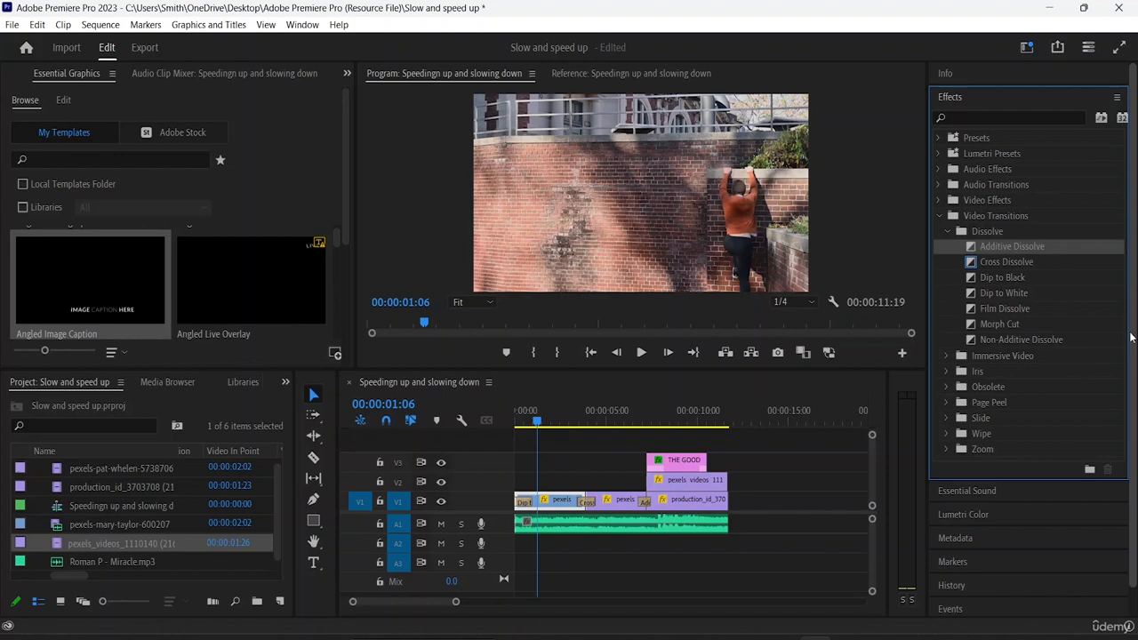
Switch to the Adobe Premiere Pro (Resource File) folder, watch the exported "Speedingn up and slowing down_1" video in Media Player, and close the player
mouse_move(683, 631)
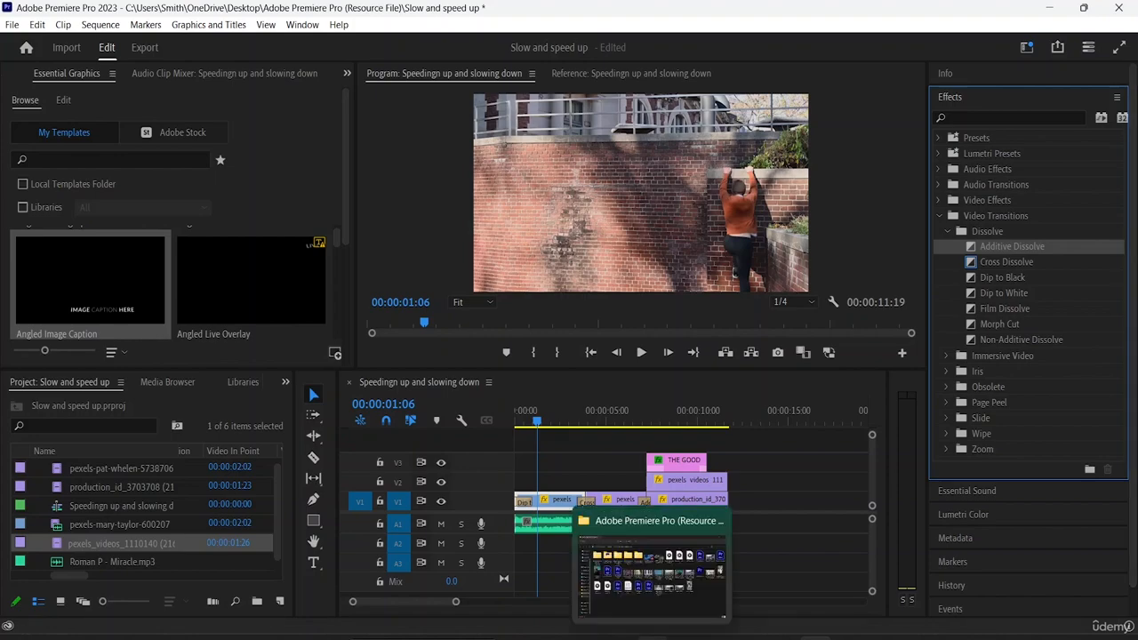
click(632, 569)
double_click(612, 418)
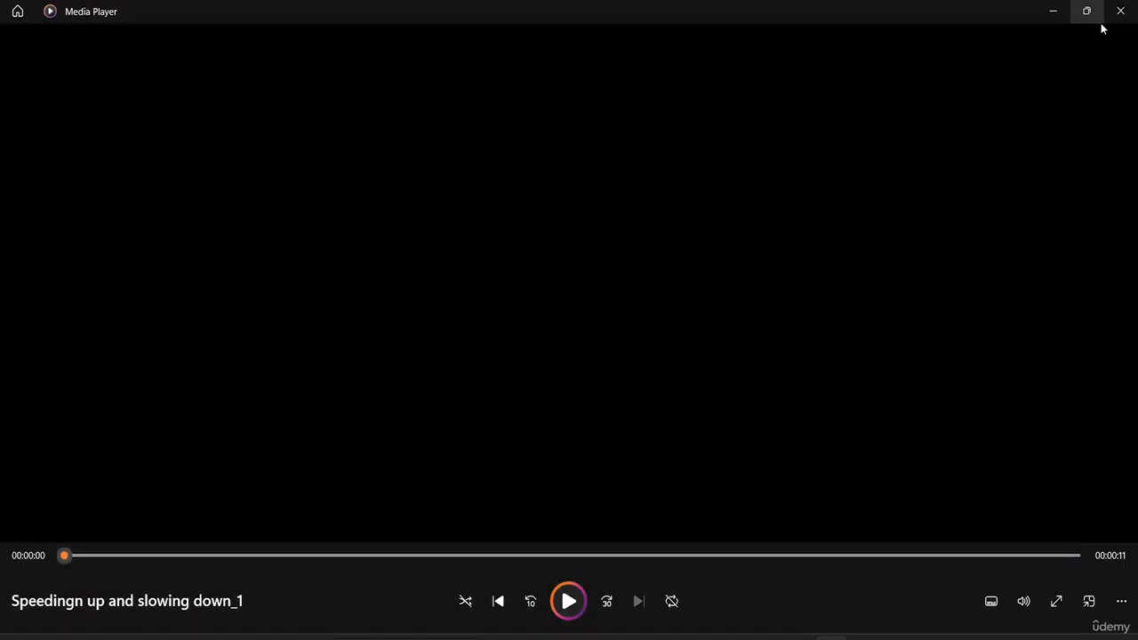
click(1120, 11)
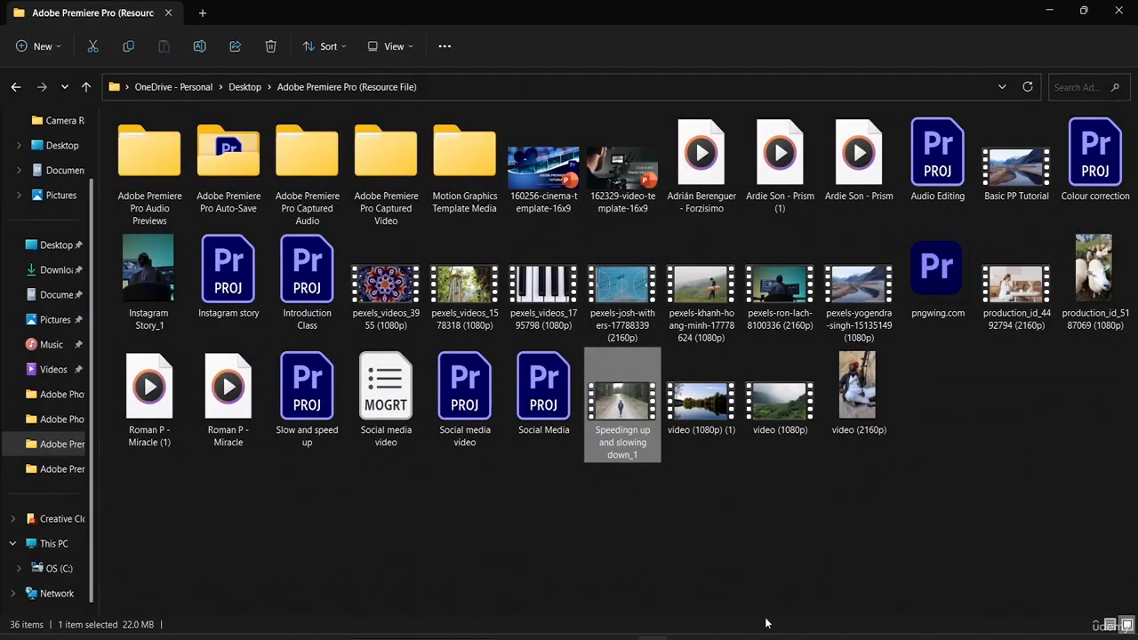
mouse_move(815, 636)
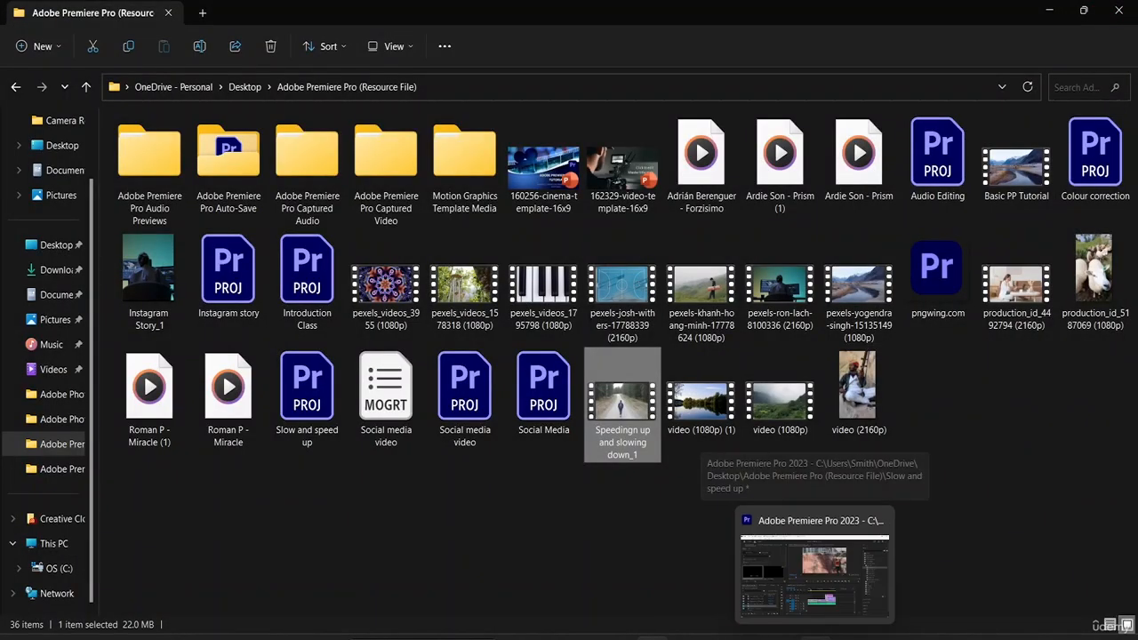